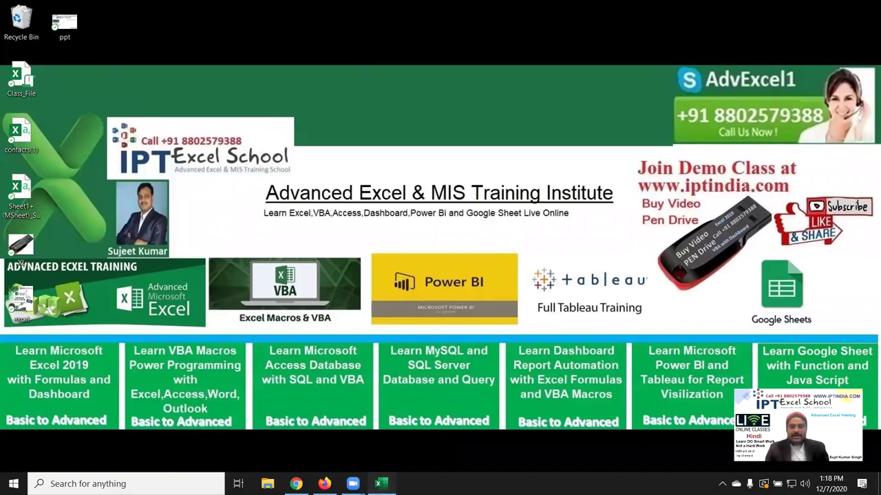
- Switch to the blank Excel workbook Book1 from the taskbar
left_click(379, 483)
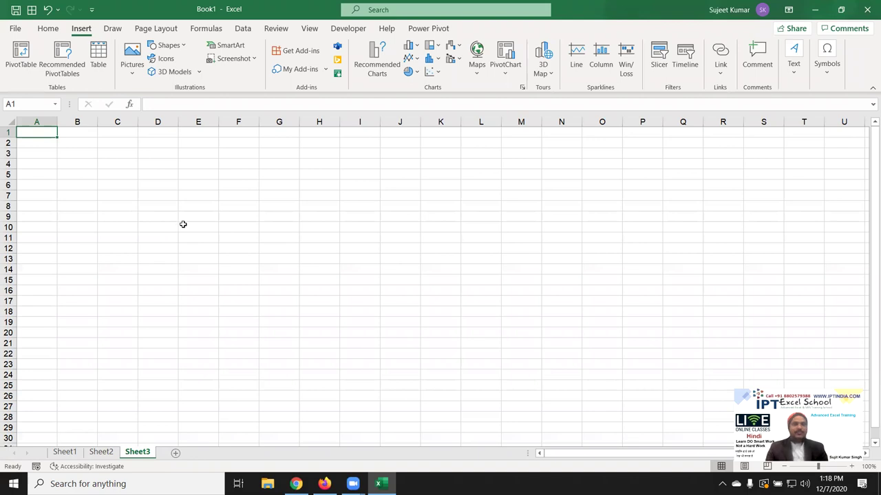
- Label A7 'MRP' and put a '?' placeholder in B7
left_click(47, 193)
type("MRP")
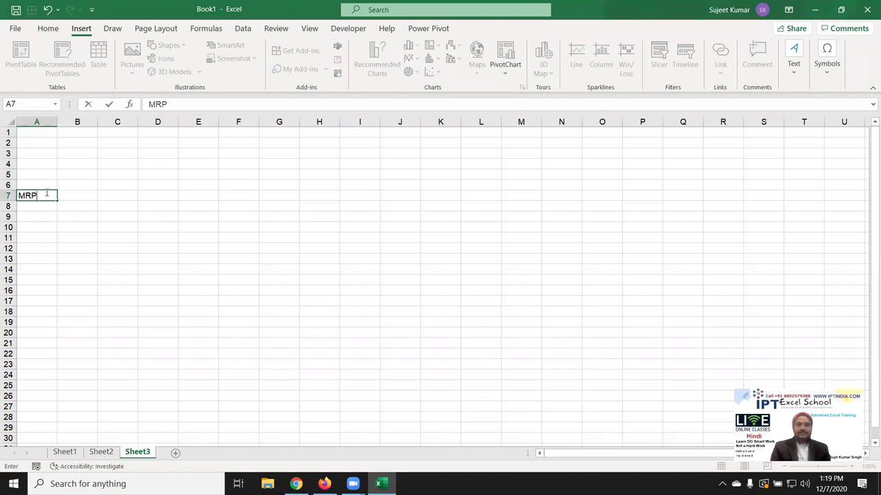
key("Tab")
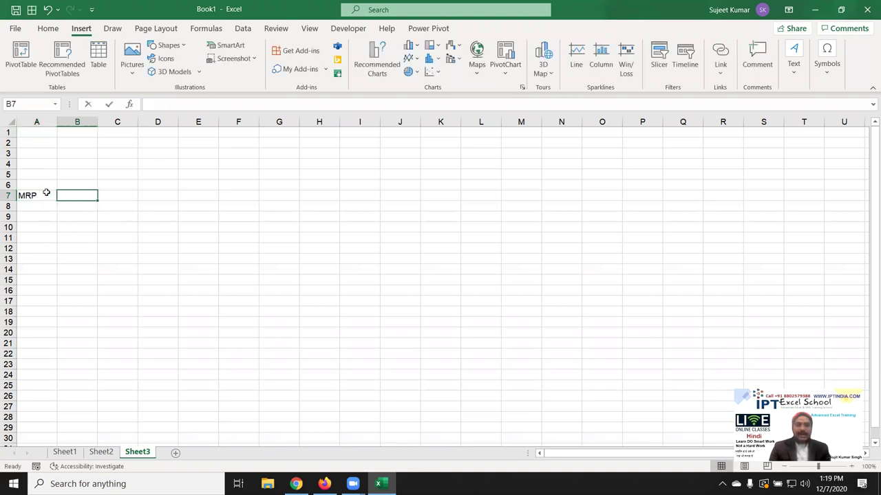
type(">")
key("Escape")
type("?")
key("Up")
key("Left")
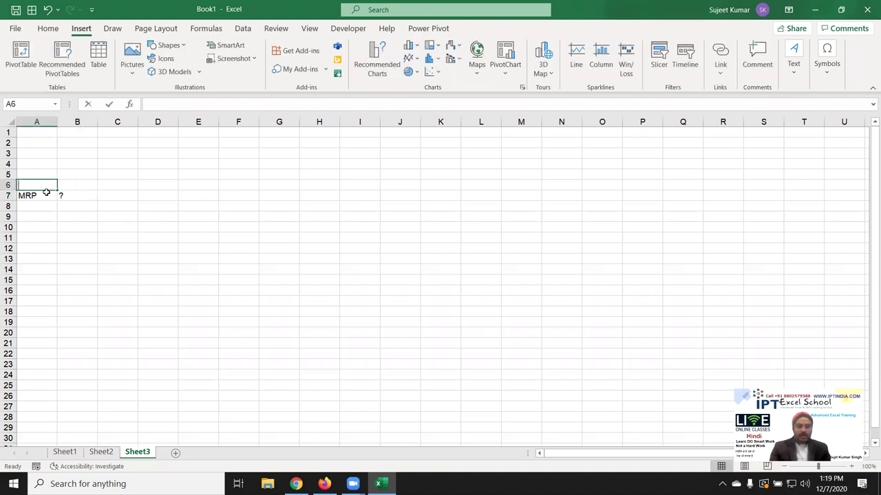
- Label A6 'Cost' and enter the cost value 50 in B6
type("Cost")
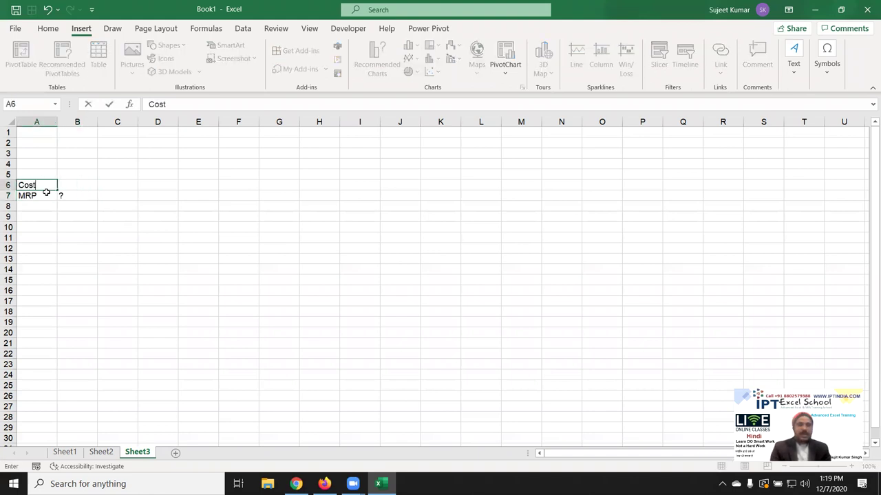
left_click(51, 216)
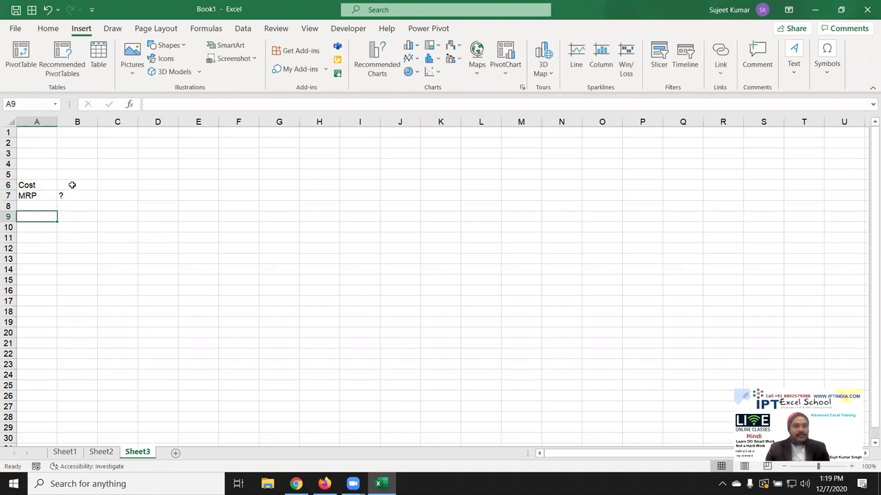
left_click(71, 185)
type("50")
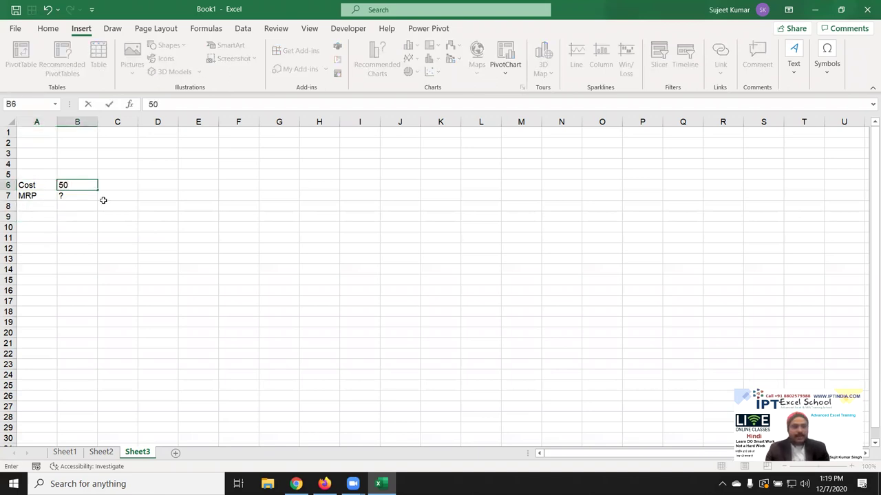
left_click(104, 202)
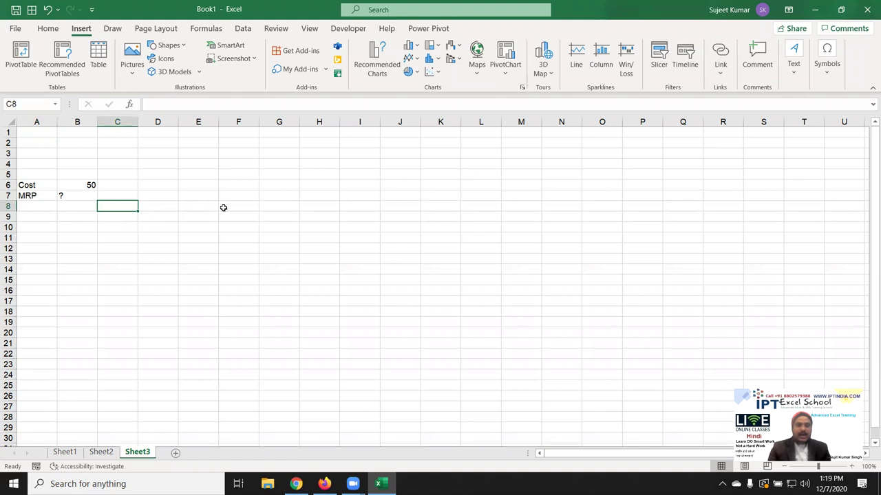
- Enter the 5% markup =B6*5% in C8 and the total =C8+B6 in C9
type("=")
key("Up")
key("Up")
key("Left")
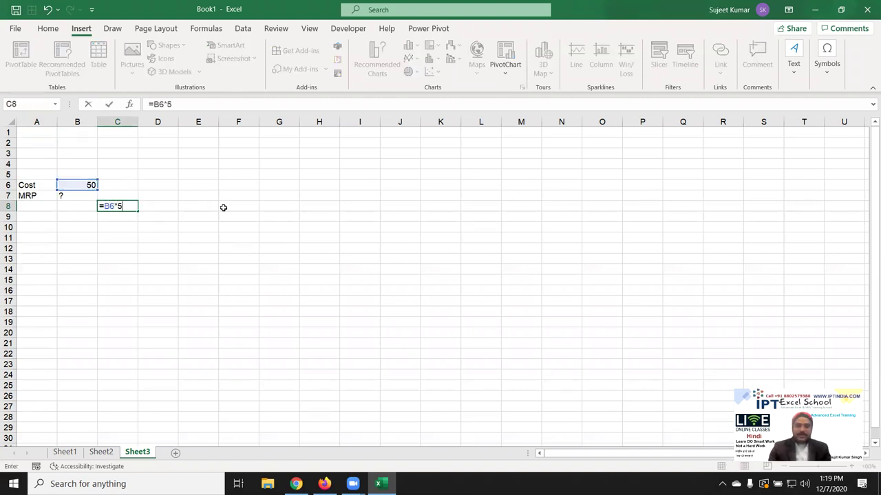
key("Return")
type("=")
key("Up")
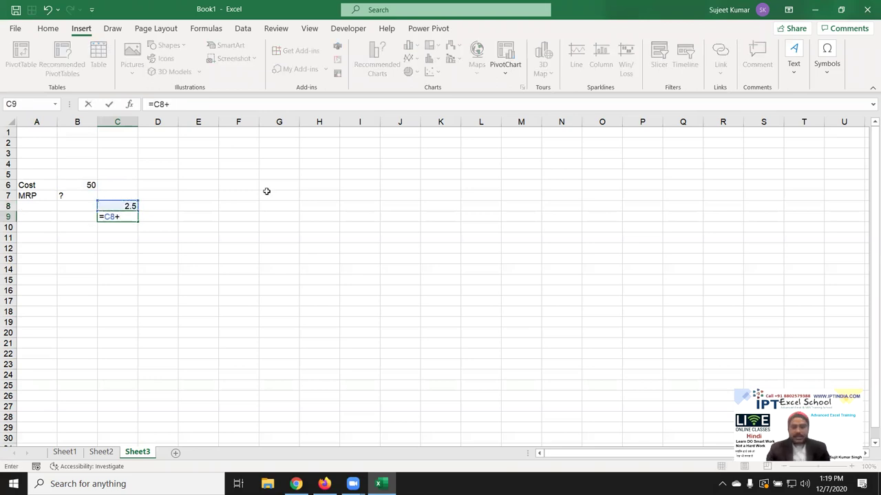
key("Up")
key("Up")
key("Up")
key("Left")
key("Return")
key("Up")
key("Up")
- Enter the 10% markup formula =C9*10% in D8
key("Right")
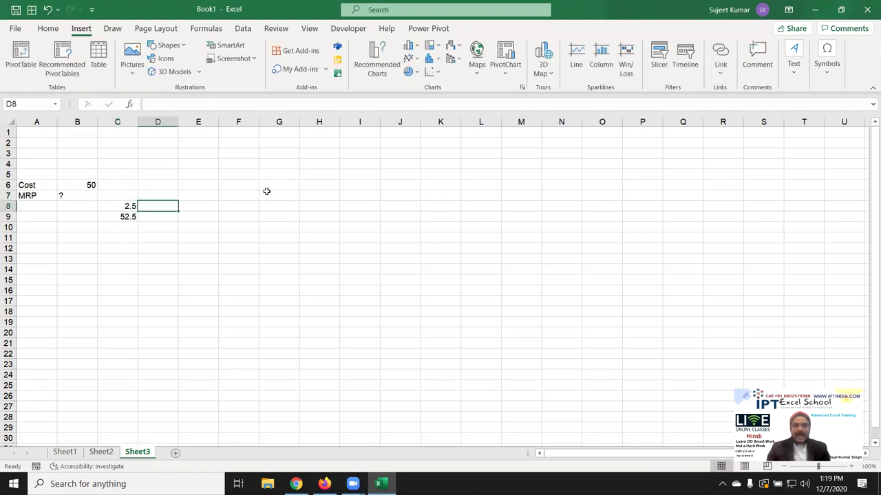
key("Down")
key("Left")
type("1")
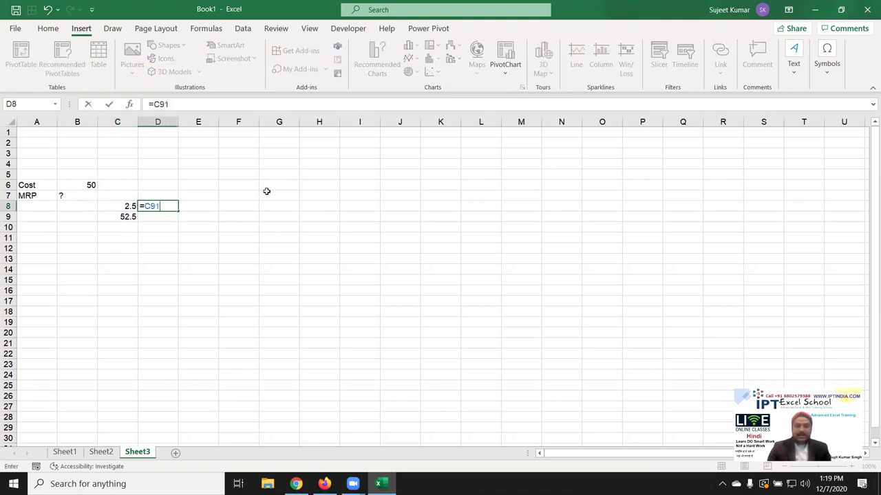
key("Escape")
type("=")
key("Down")
key("Left")
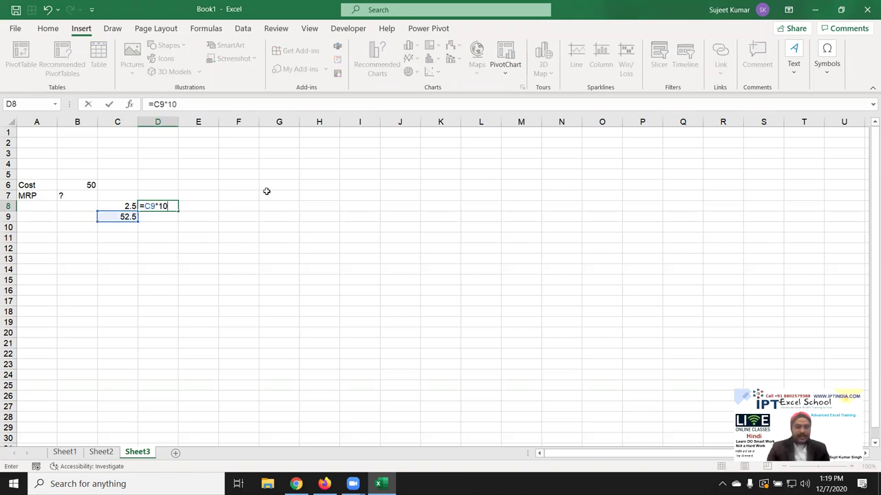
key("Return")
- Enter the running total =C9+D8 in D9, giving 57.75
type("=")
key("Down")
key("Left")
key("Up")
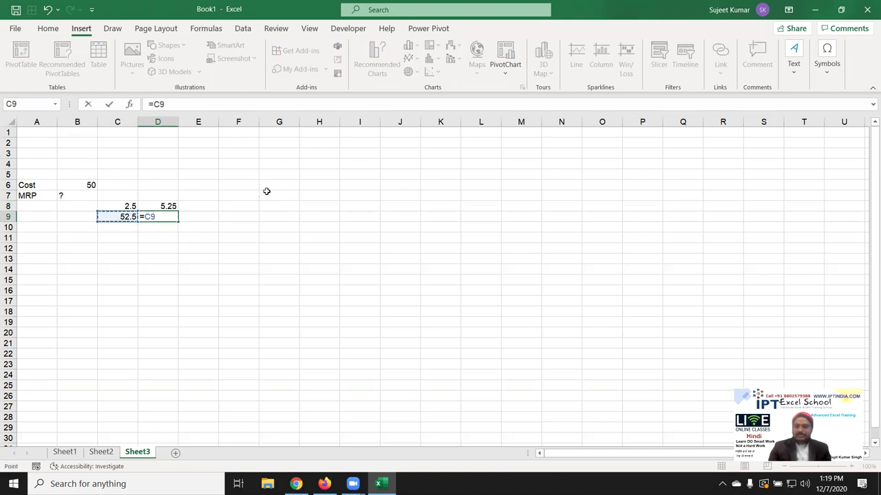
key("Up")
key("Return")
key("Up")
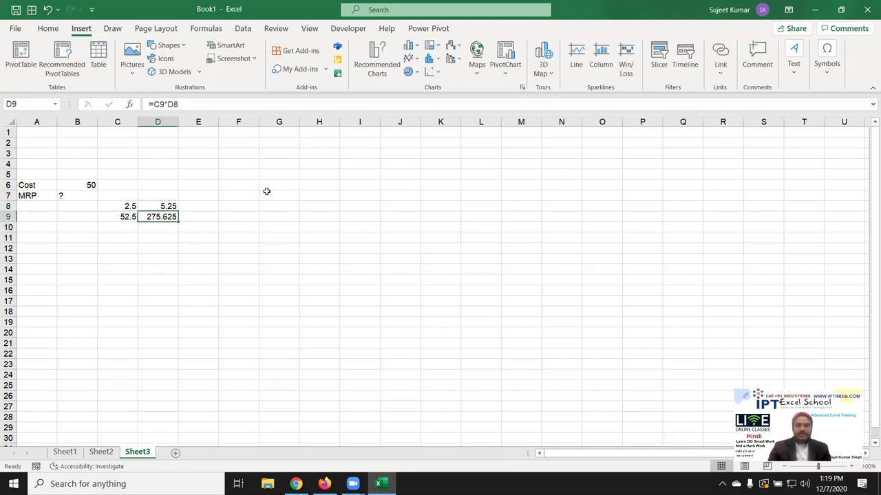
type("=")
key("Left")
type("+")
key("Up")
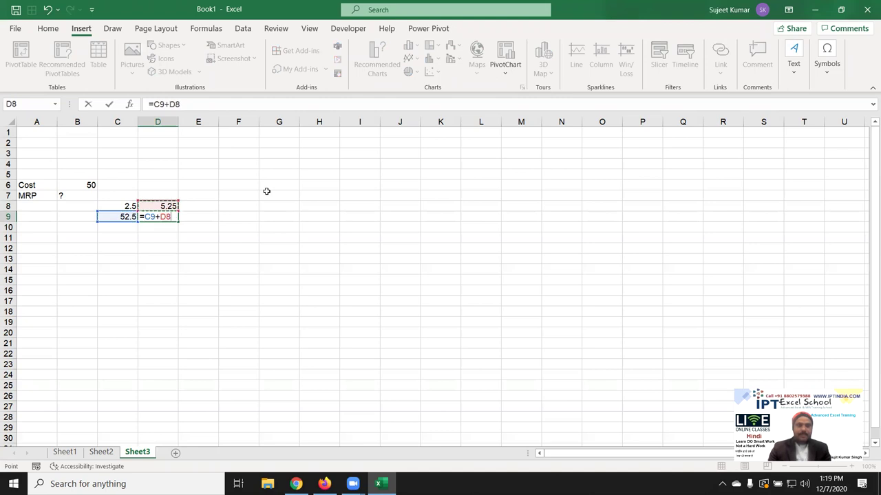
key("Return")
- Enter the 15% markup =D9*15% in E8 and the total =D9+E8 in E9
key("Up")
key("Right")
key("Up")
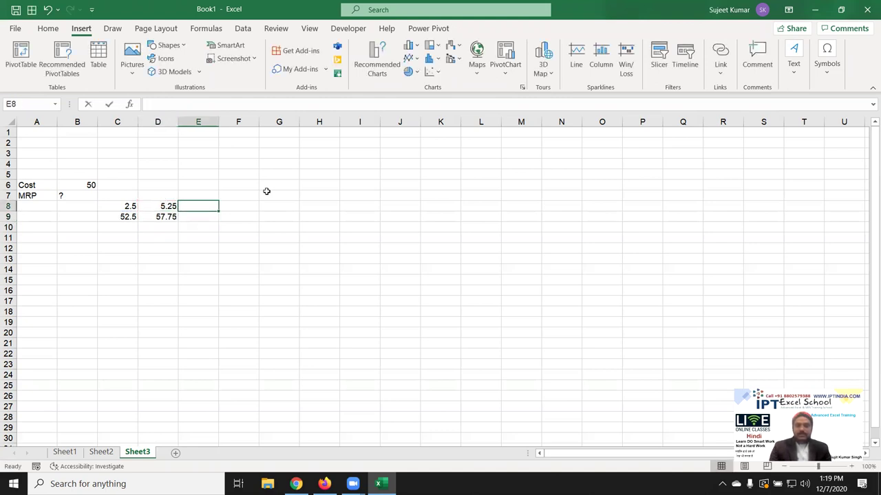
type("=")
key("Left")
key("Down")
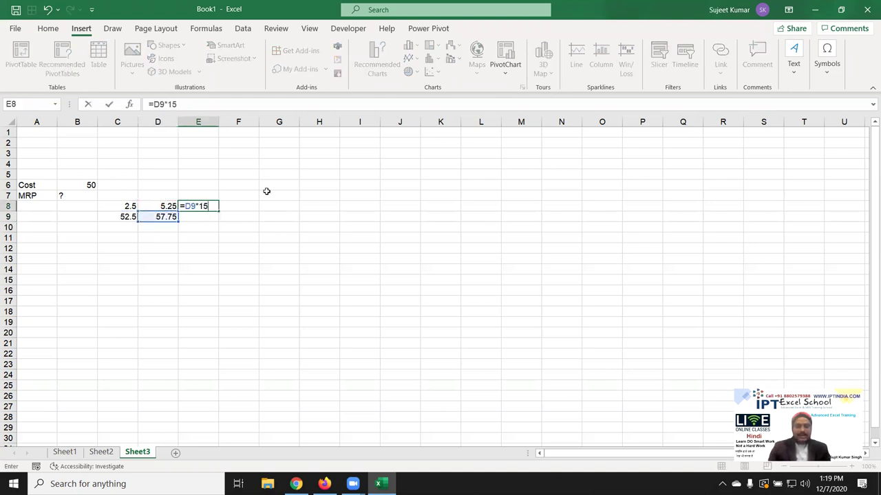
type("%")
key("Return")
type("=")
key("Left")
key("Up")
key("Return")
- Enter the 20% markup =E9*20% in F8 and the total =E9+F8 in F9, reaching 79.695
key("Up")
key("Up")
key("Right")
type("=")
key("Down")
key("Left")
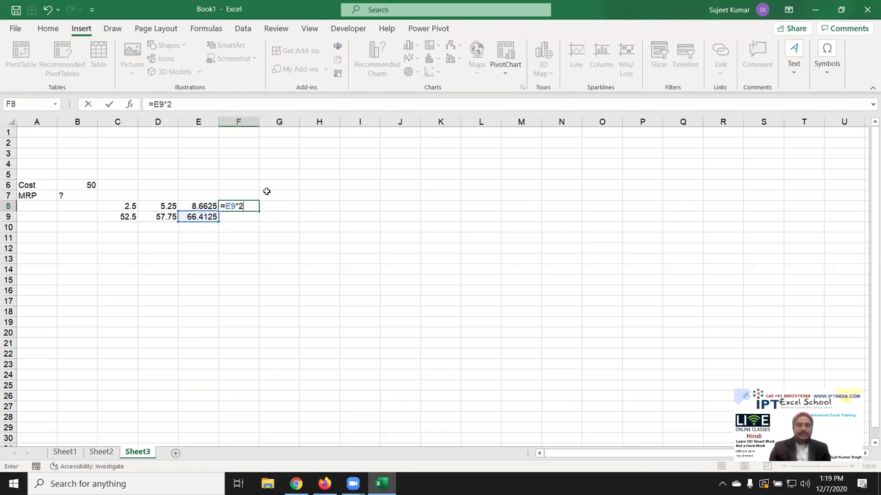
key("Return")
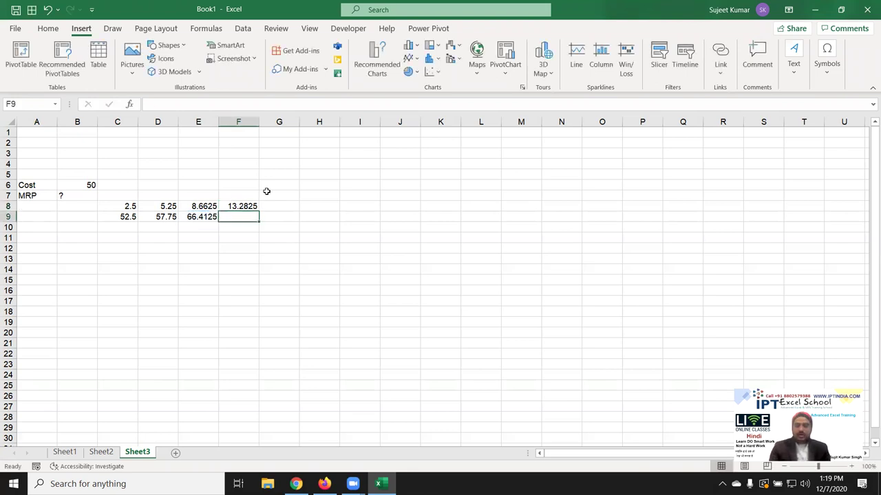
type("=")
key("Left")
type("+")
key("Up")
key("Return")
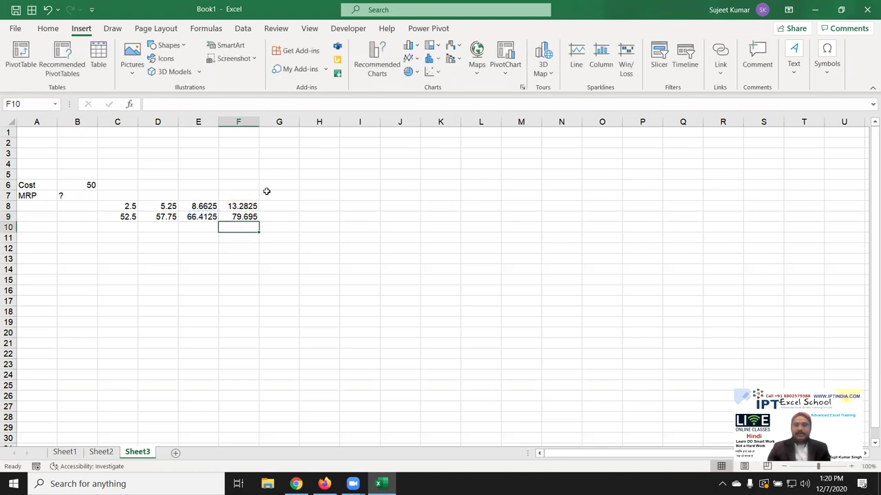
- Rewrite C9's formula to use (B6*5%) directly instead of referencing C8
left_click(123, 206)
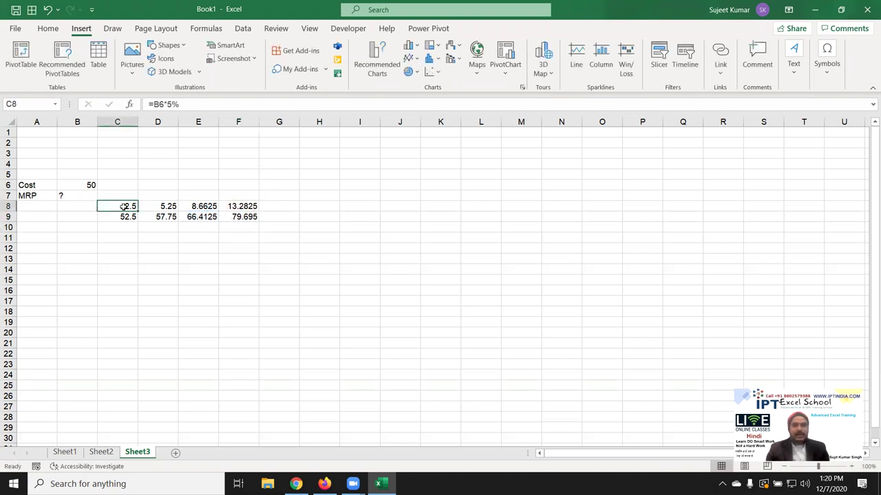
left_click_drag(153, 105, 203, 105)
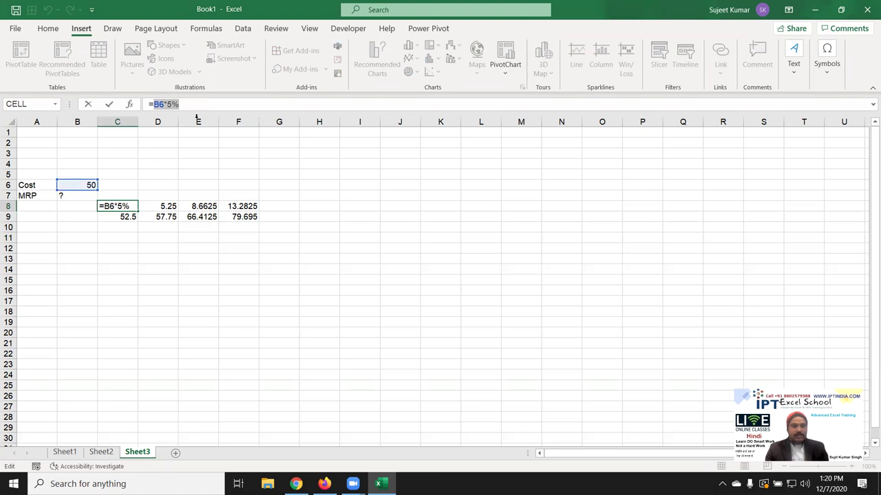
key("Escape")
left_click(122, 217)
double_click(122, 217)
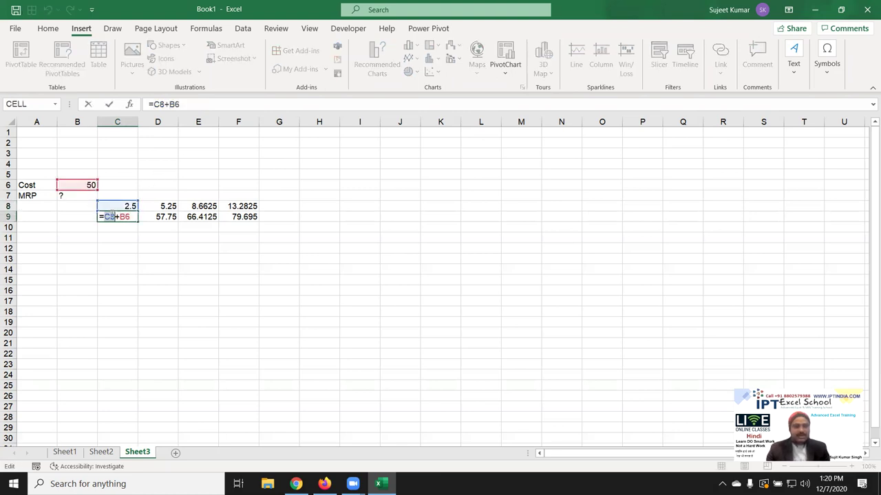
type("()")
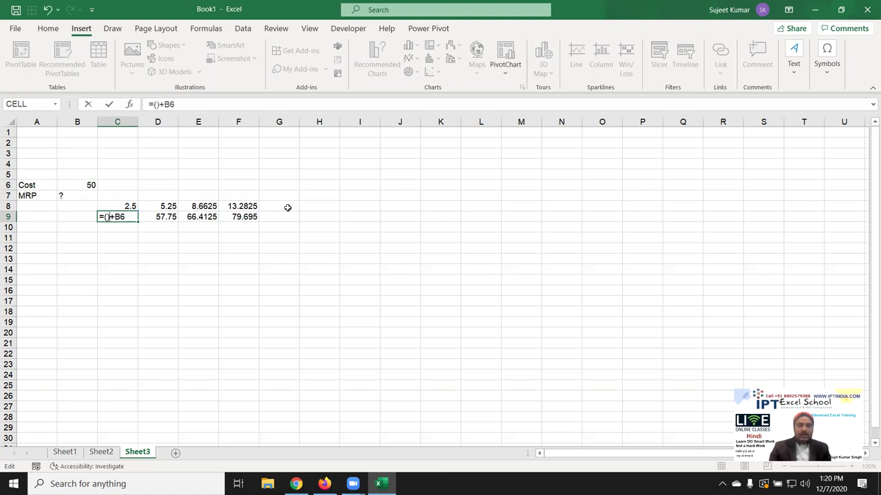
type("B6*5%")
key("ctrl+Return")
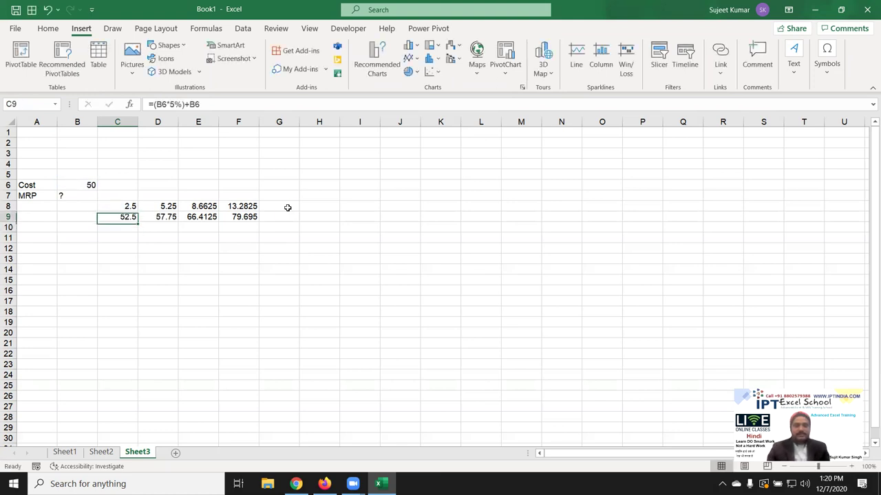
left_click(150, 104)
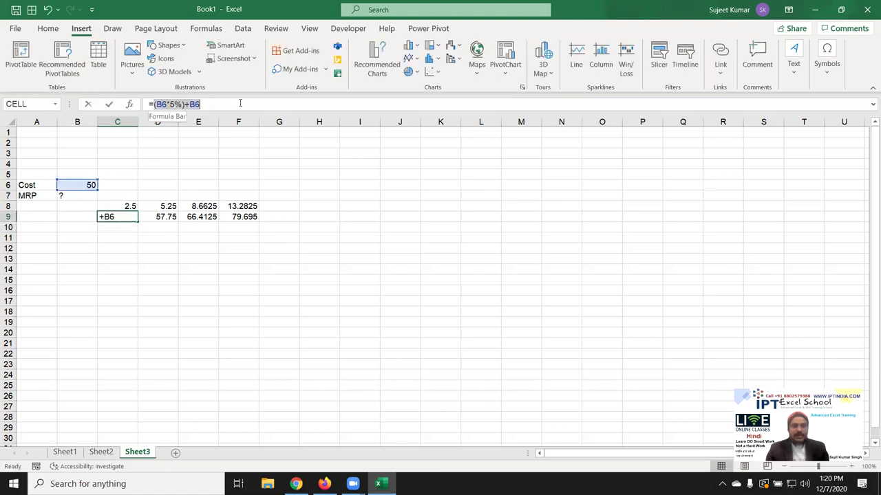
- Rewrite D8 around ($B$6+C8) and paste the cost-plus-5% expression into D9 in place of C9
double_click(169, 205)
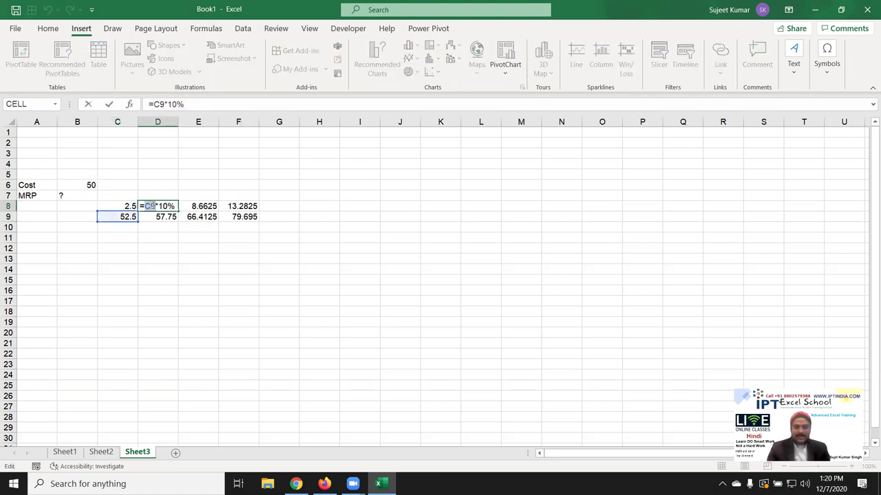
type("(")
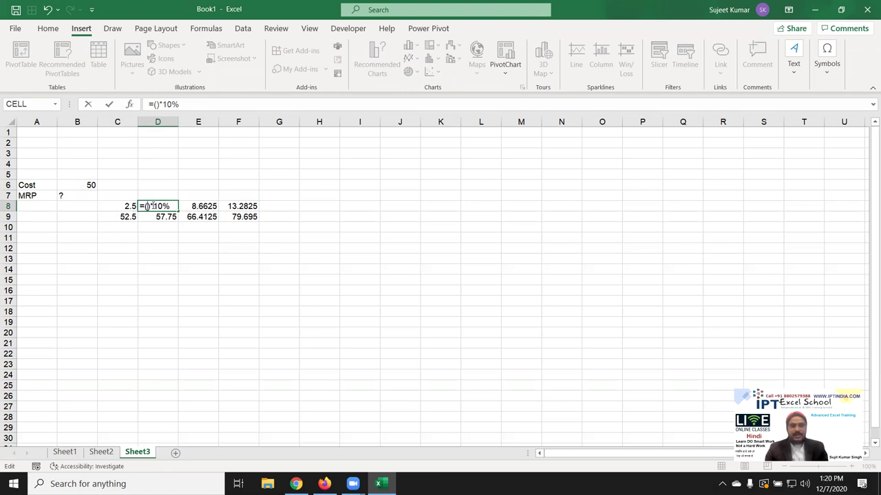
type("$B$6+C8")
key("Return")
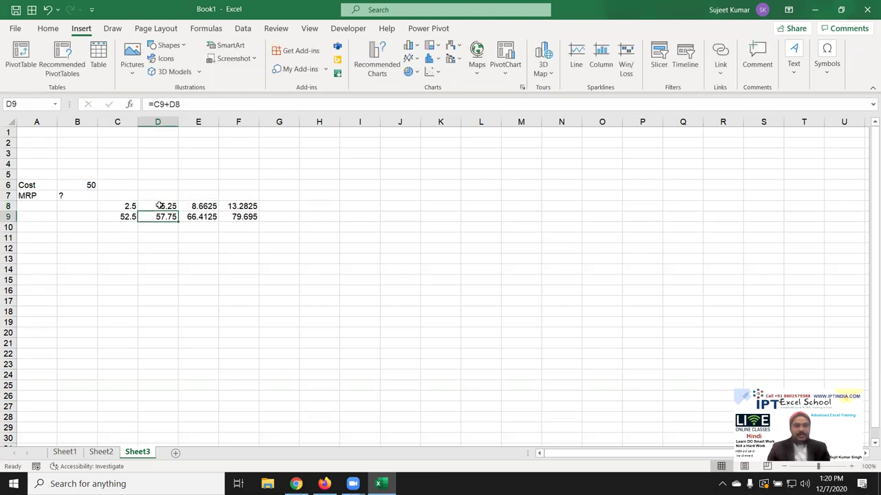
double_click(153, 215)
double_click(149, 216)
type("()")
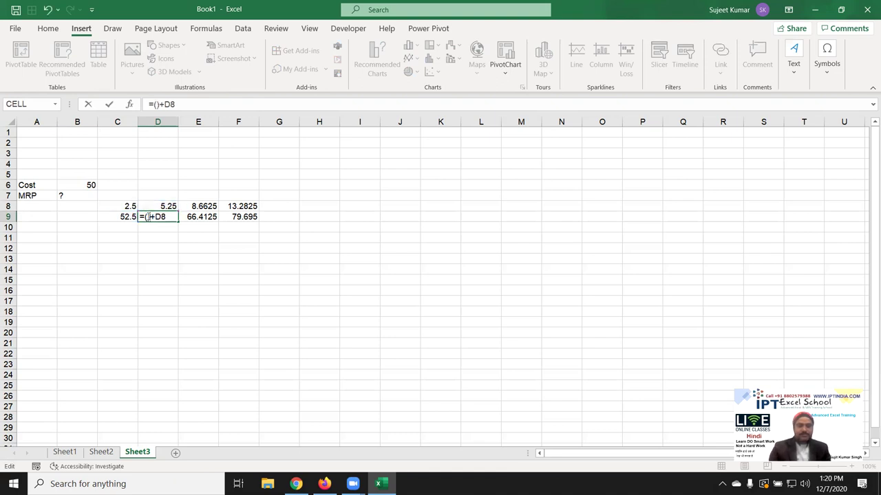
key("ctrl+v")
key("shift+Return")
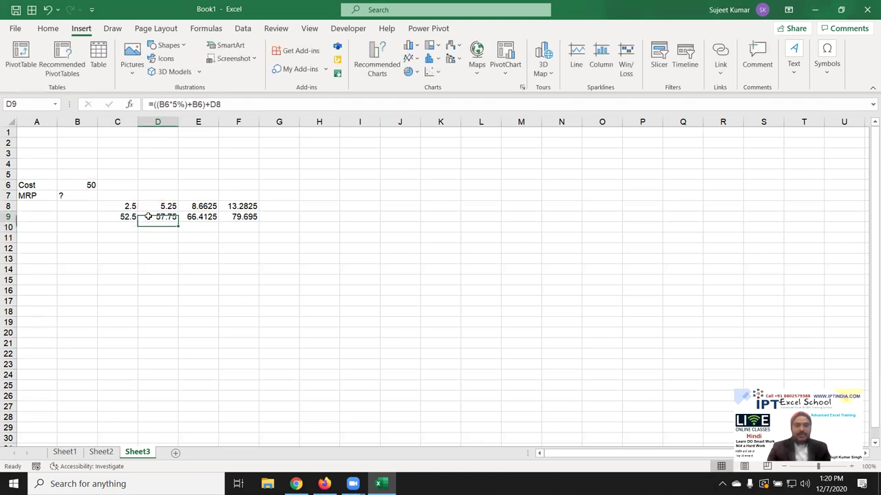
- Substitute D8's full formula into D9 in place of the D8 reference
left_click(160, 106)
left_click_drag(150, 104, 225, 104)
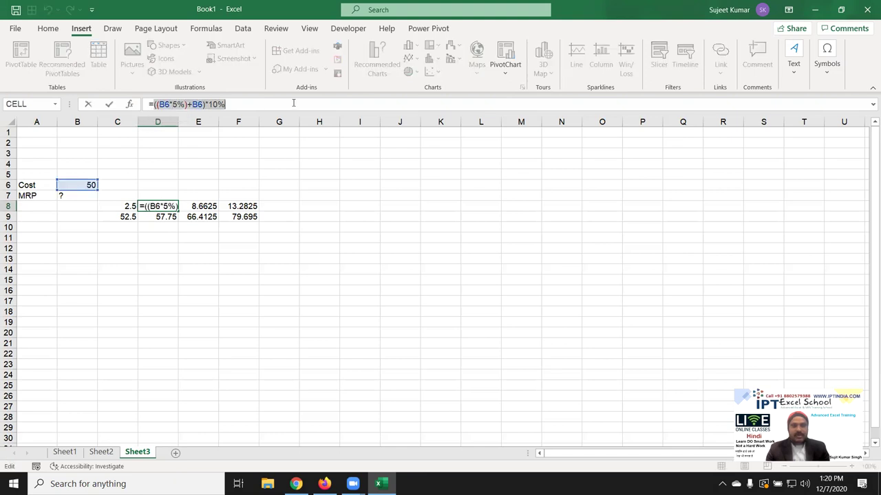
key("Escape")
left_click(169, 219)
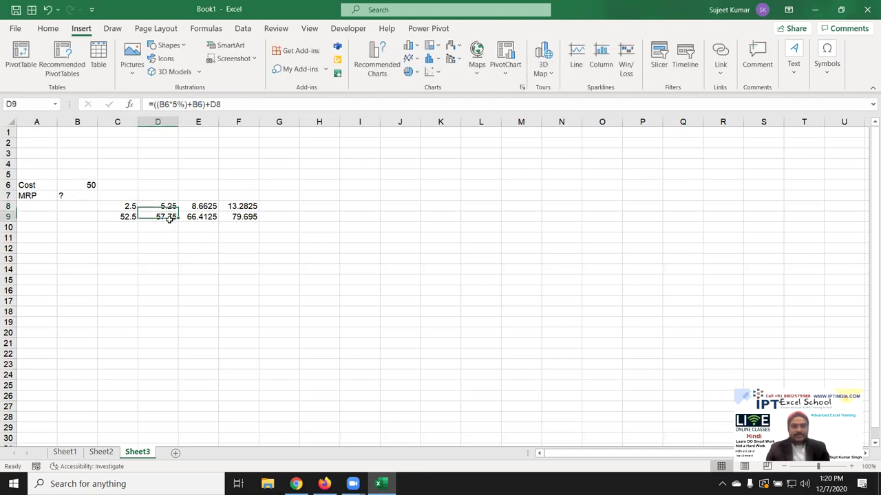
double_click(170, 216)
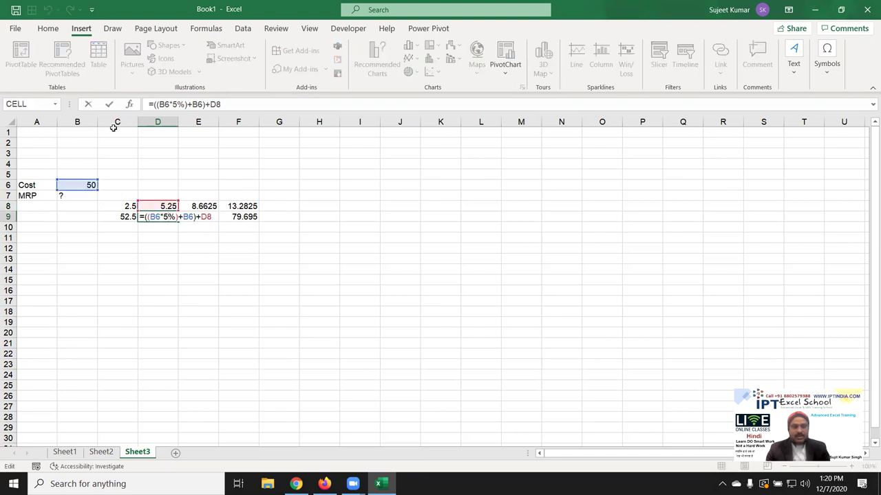
double_click(205, 218)
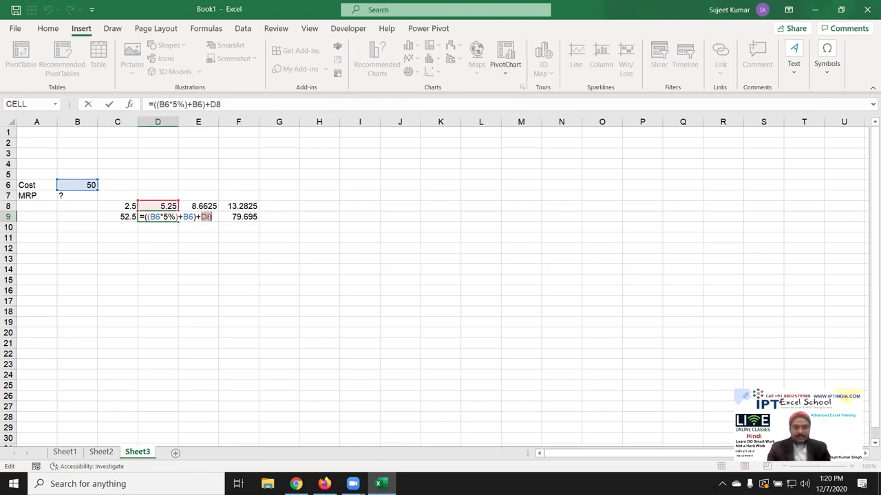
type("()")
key("ctrl+v")
key("Return")
key("Up")
key("Up")
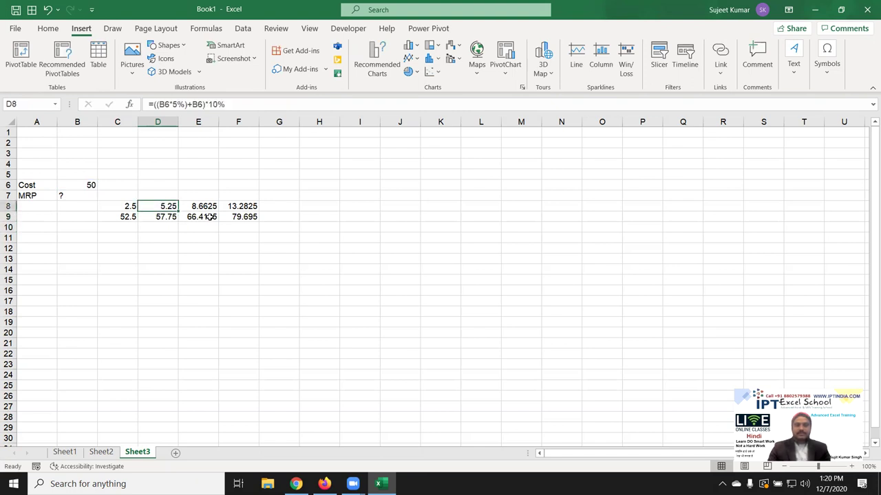
key("Down")
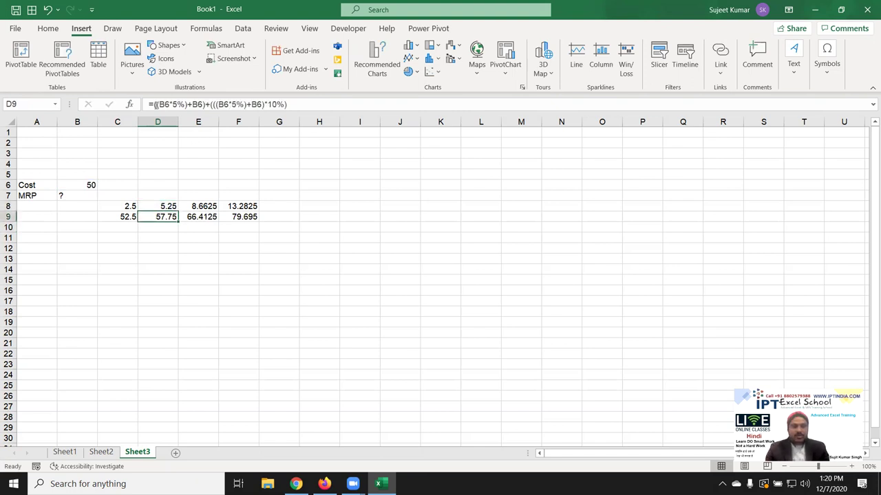
- Replace the D9 reference in E8 with D9's full formula, keeping 8.6625
left_click_drag(156, 105, 383, 110)
key("Escape")
double_click(203, 207)
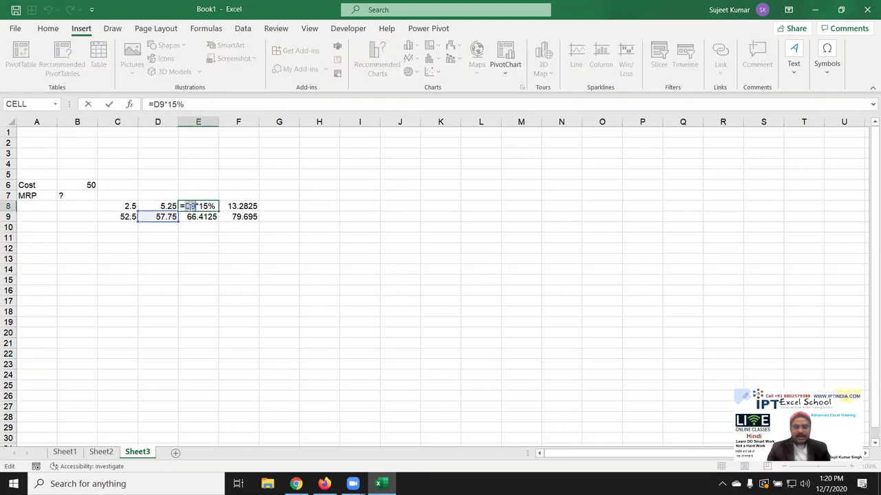
type("(")
key("ctrl+v")
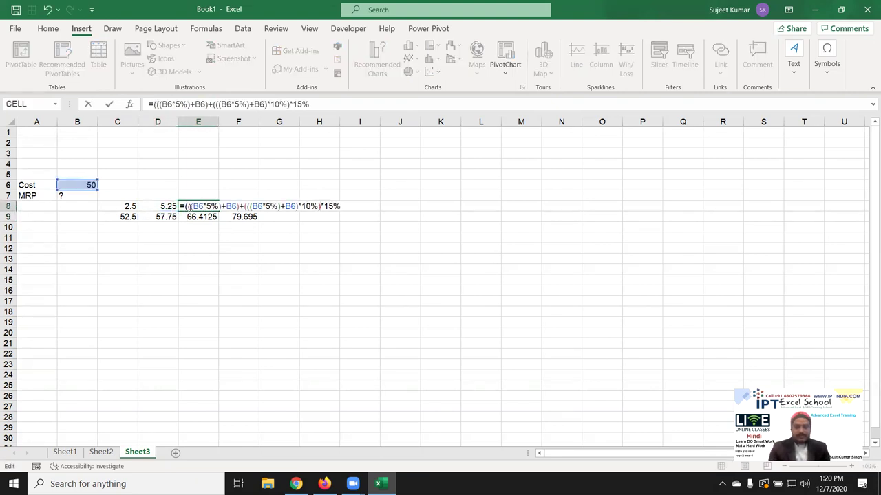
key("Return")
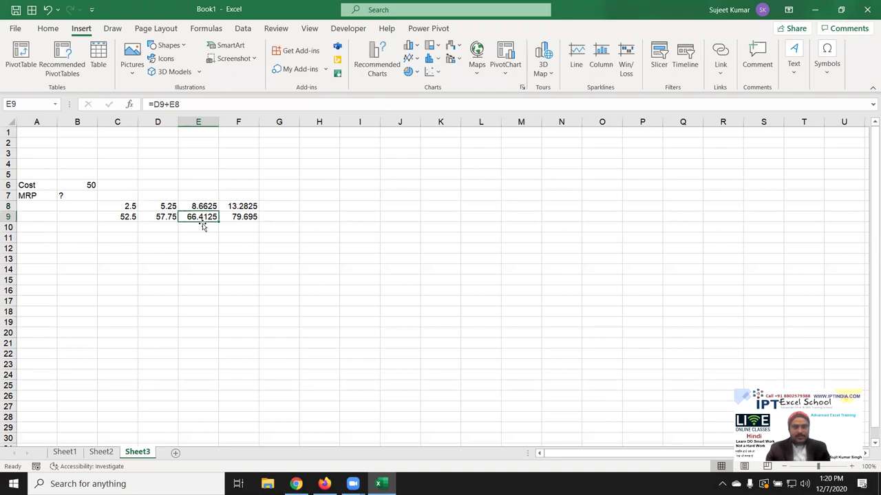
- Replace the D9 reference in E9 with D9's full formula
double_click(199, 217)
double_click(188, 217)
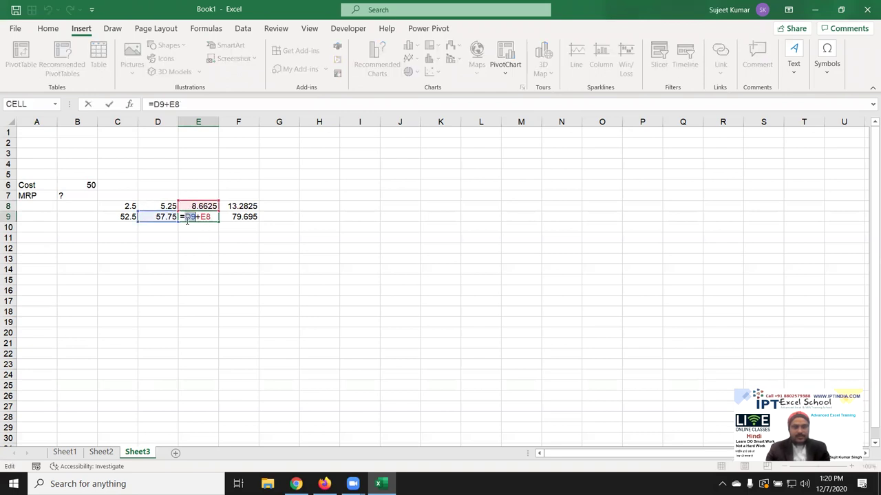
key("BackSpace")
type("(((B6*5%)+B6)+(((B6*5%)+B6)*10%")
key("ctrl+v")
key("Return")
- Replace the E8 reference in E9 with E8's formula, keeping 66.4125
key("Up")
key("Up")
left_click_drag(152, 103, 368, 104)
key("ctrl+c")
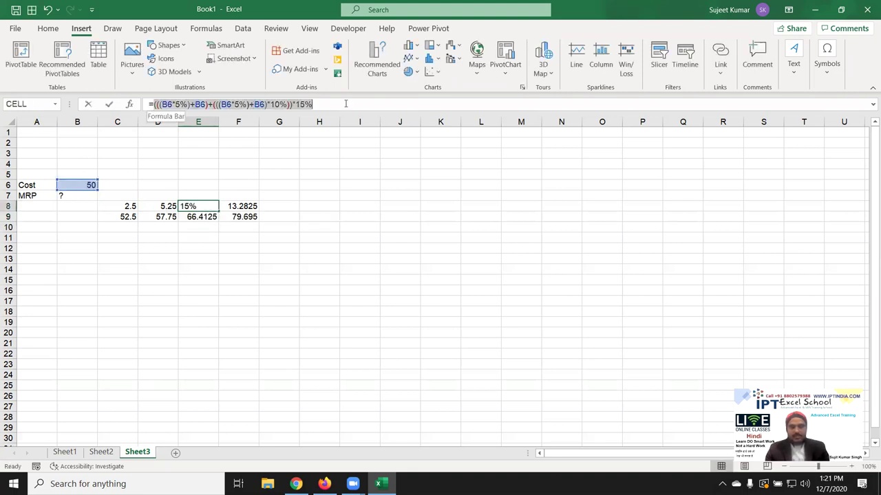
key("Return")
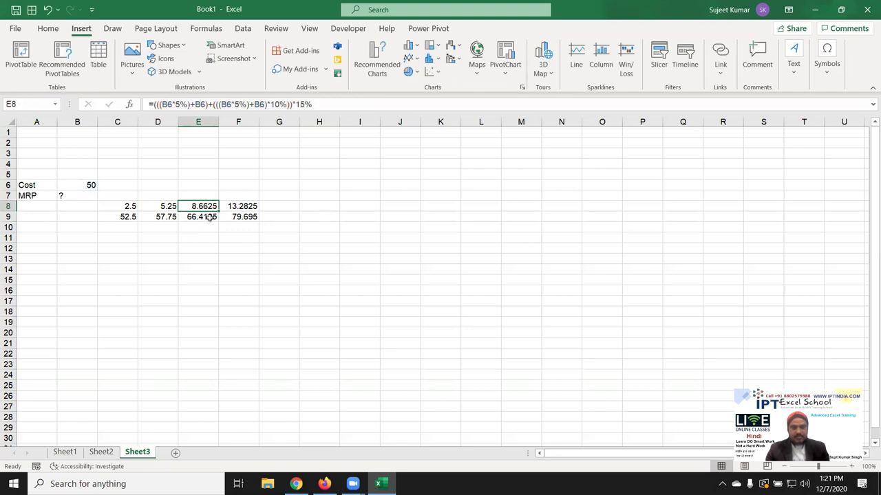
double_click(217, 217)
double_click(334, 216)
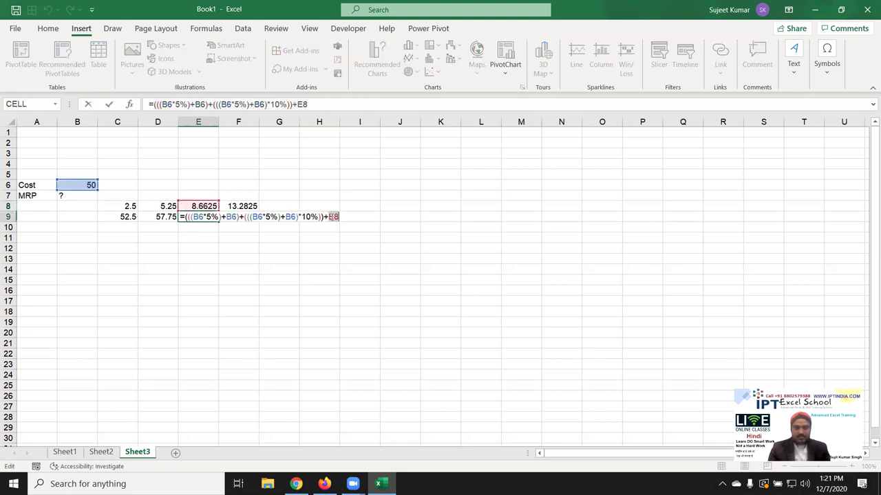
key("ctrl+v")
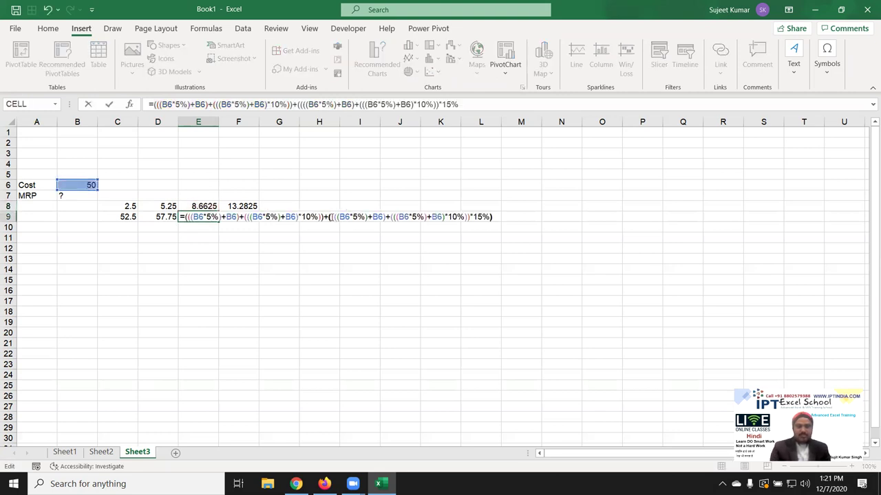
key("Return")
- Copy the complete nested formula text from E9
key("Up")
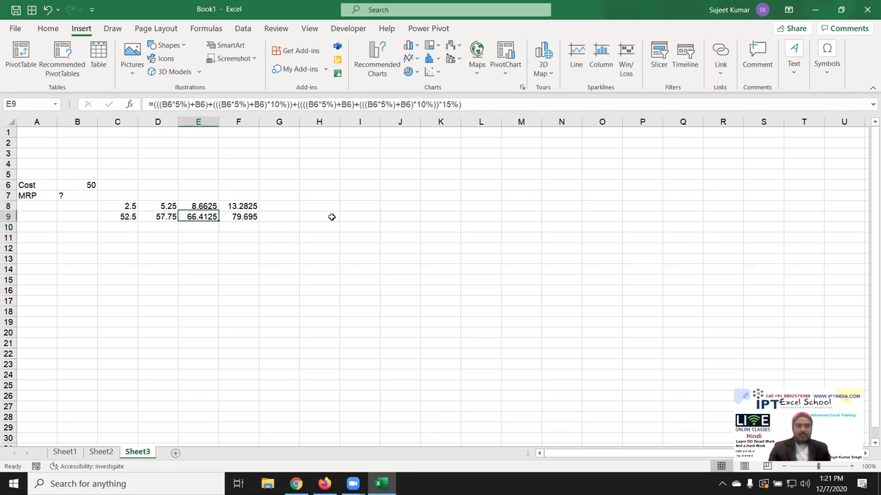
left_click(154, 104)
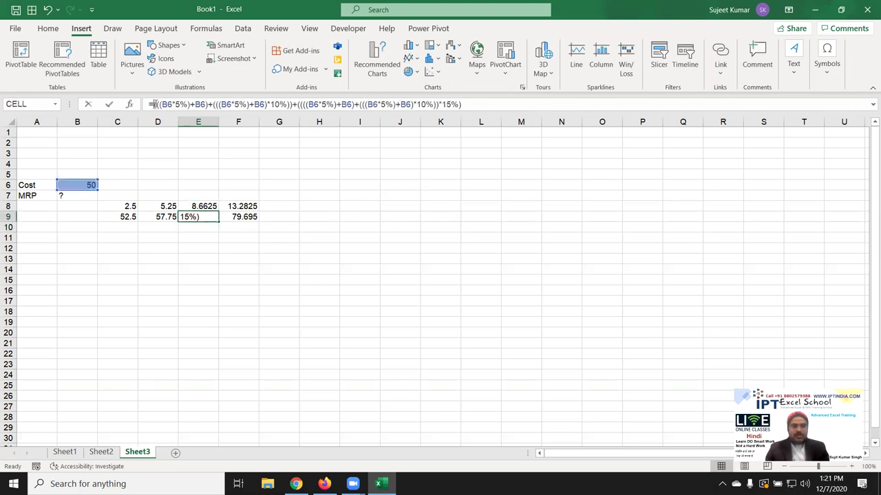
left_click_drag(154, 103, 557, 121)
key("ctrl+c")
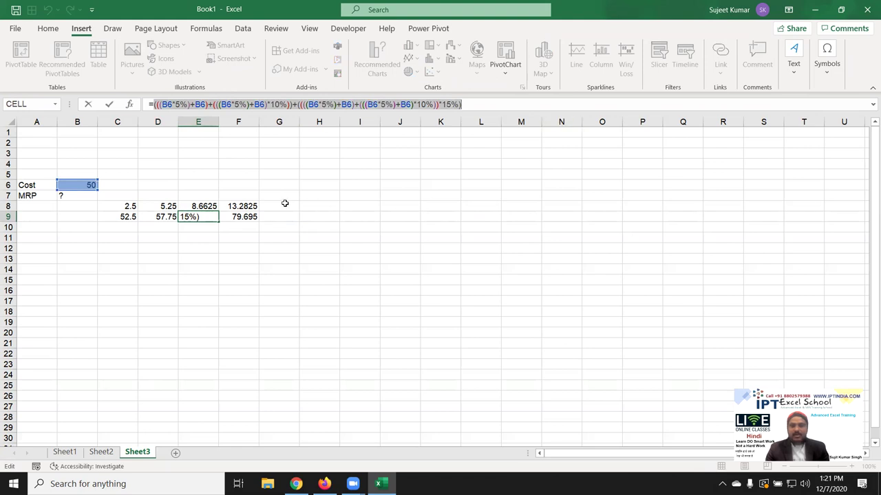
key("Escape")
left_click(234, 206)
key("F2")
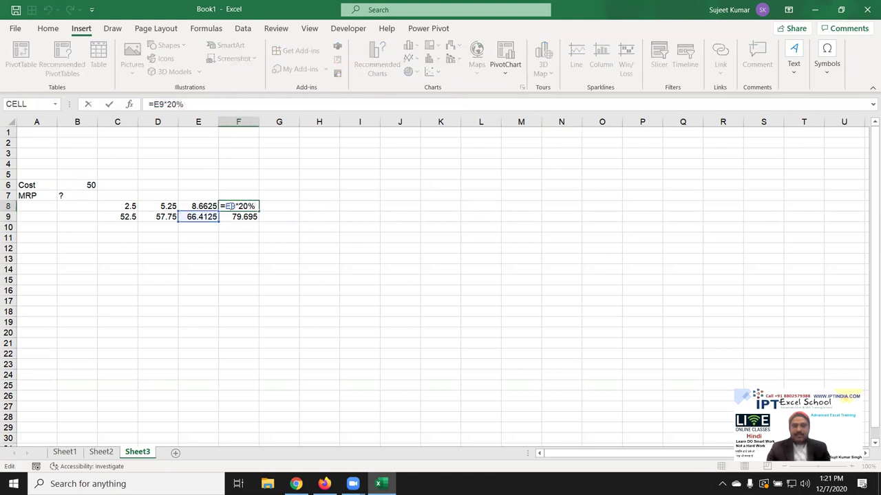
- In F8's formula, replace the E9 reference with E9's formula text in brackets
double_click(231, 206)
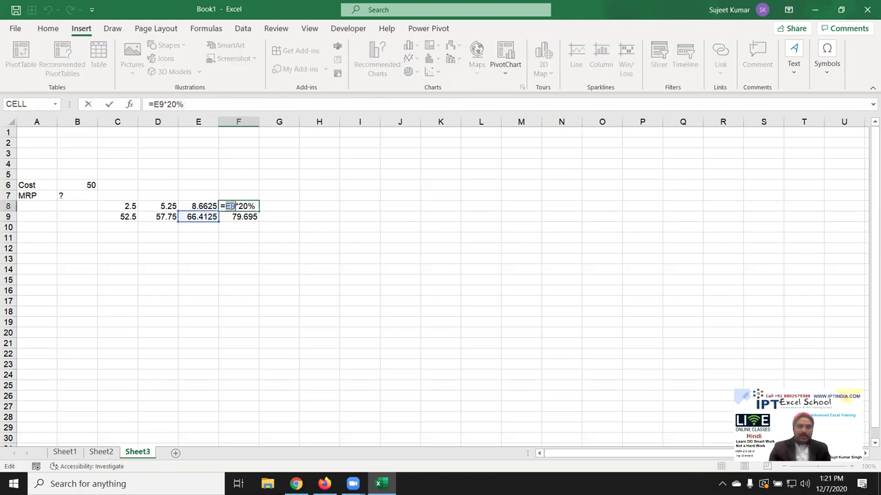
type("(")
type("(((B6*5%)+B6)+(((B6*5%)+B6)*10%))+((((B6*5%)+B6)+(((B6*5%)+B6)*10%))*15%))")
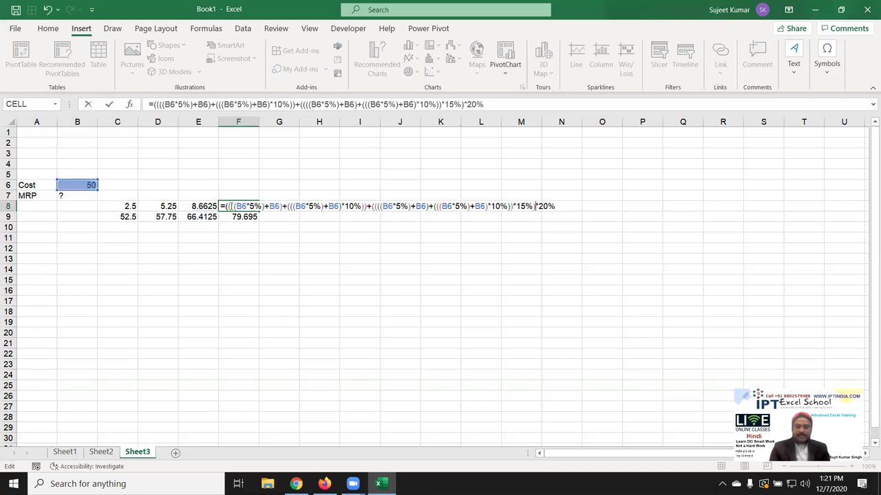
type(")")
key("Return")
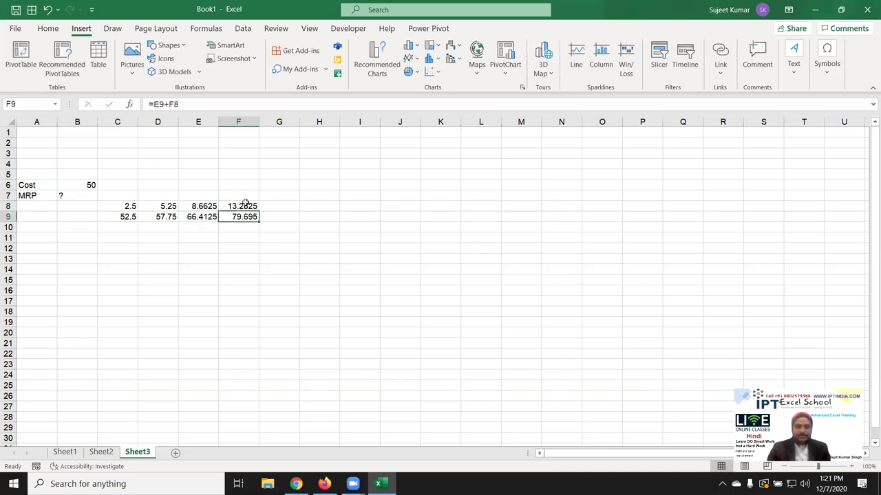
- In F9's formula, replace the E9 reference with E9's pasted formula
double_click(235, 217)
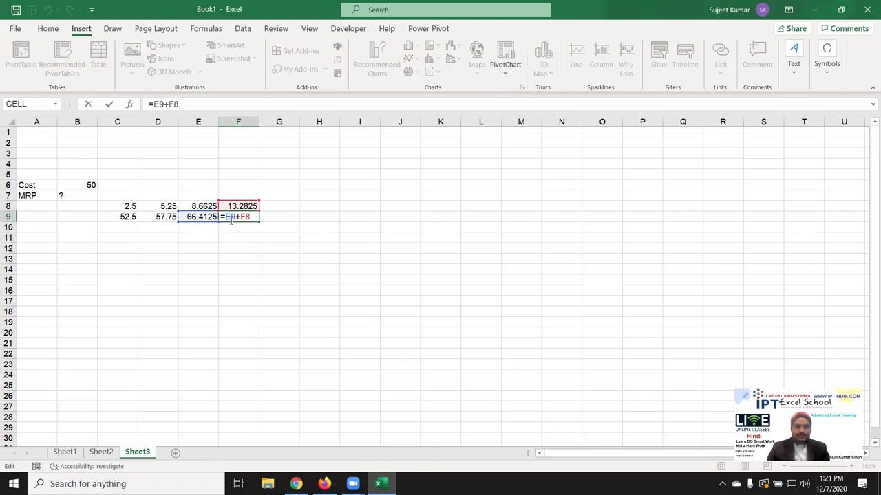
double_click(232, 216)
key("Delete")
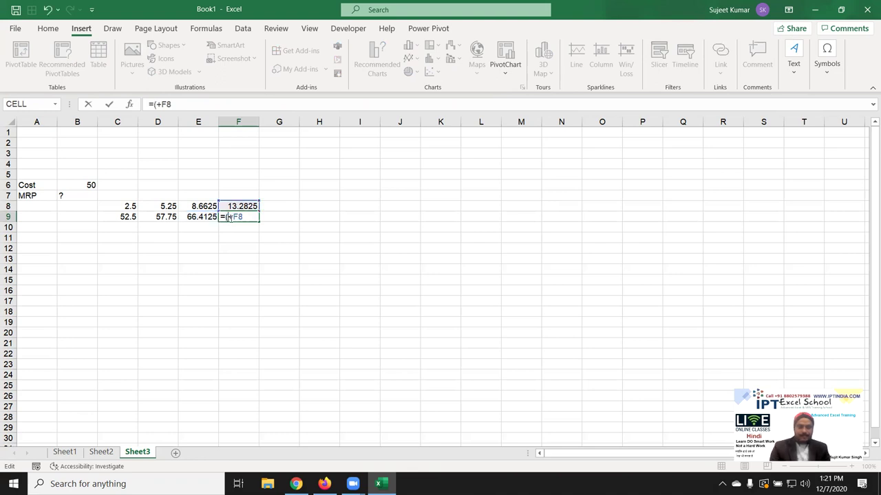
key("ctrl+v")
key("ctrl+Return")
- Substitute F8's full formula text for the F8 reference in F9, so F9 depends only on B6
key("Up")
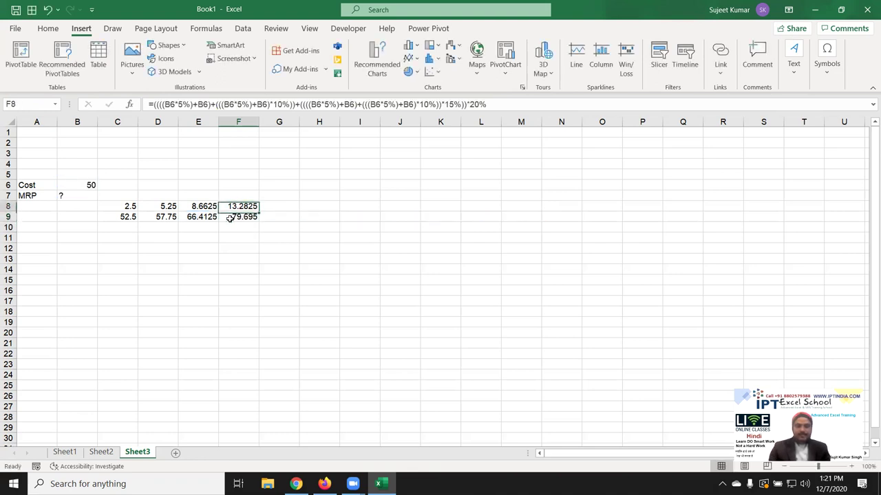
left_click_drag(153, 104, 684, 114)
key("ctrl+c")
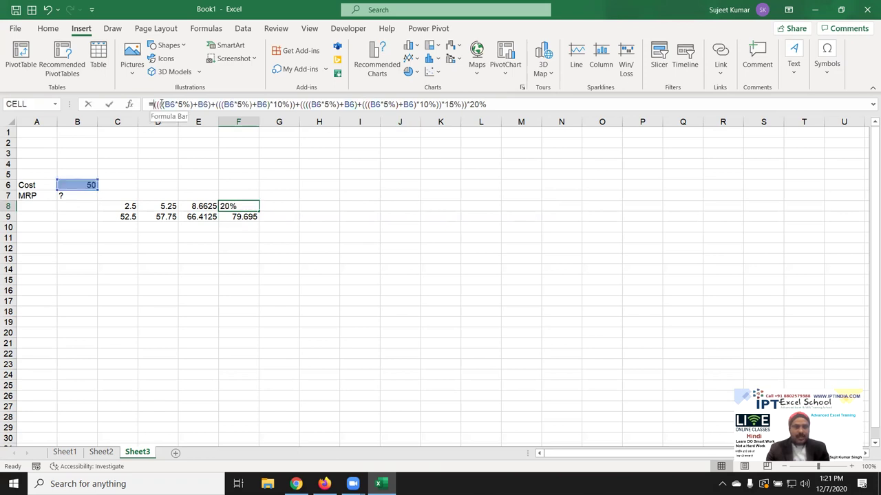
key("ctrl+Return")
left_click(230, 219)
double_click(233, 215)
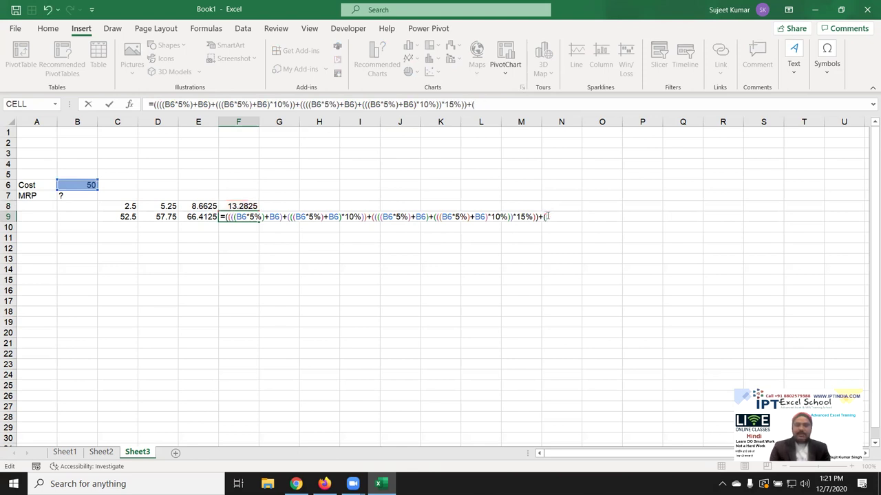
key("ctrl+v")
key("ctrl+Return")
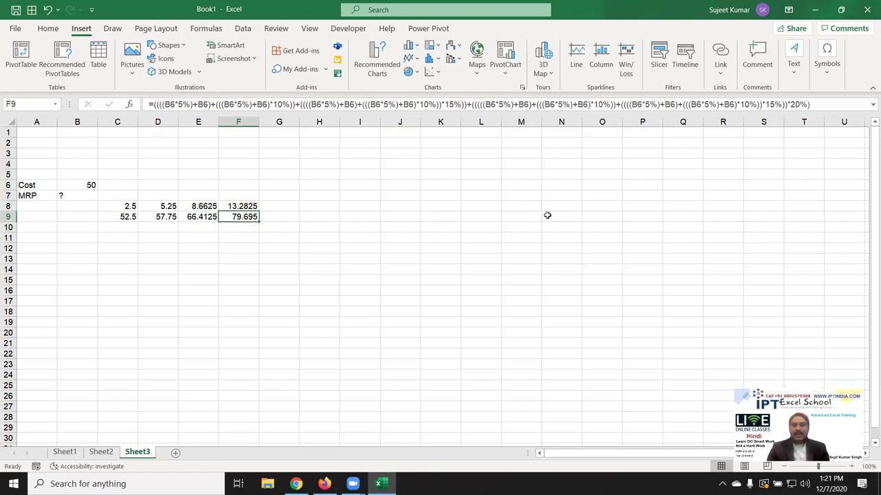
- Copy the final F9 MRP formula (79.695) and move toward cell B7
key("ctrl+c")
key("Left")
key("Left")
key("Left")
key("Left")
key("Up")
key("Up")
key("Escape")
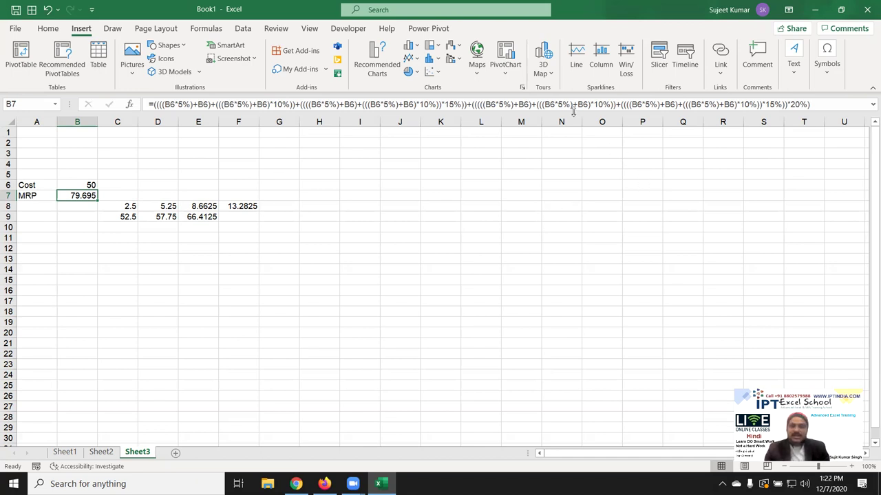
double_click(72, 195)
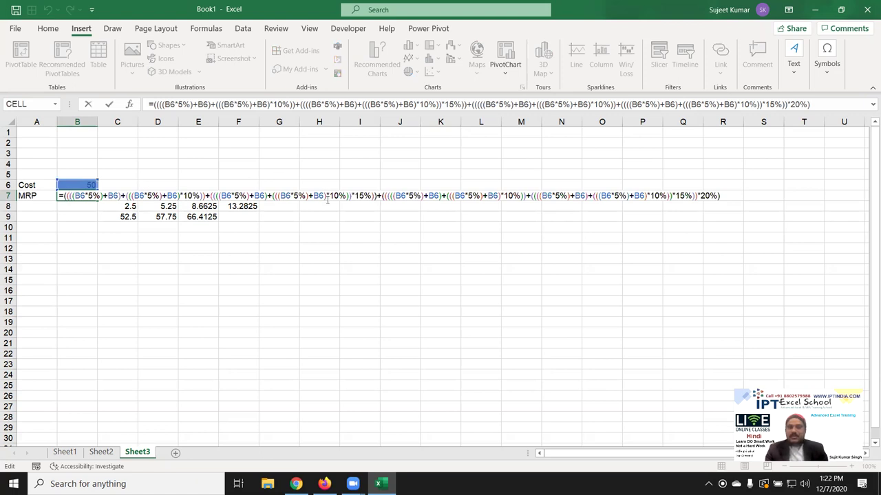
key("Escape")
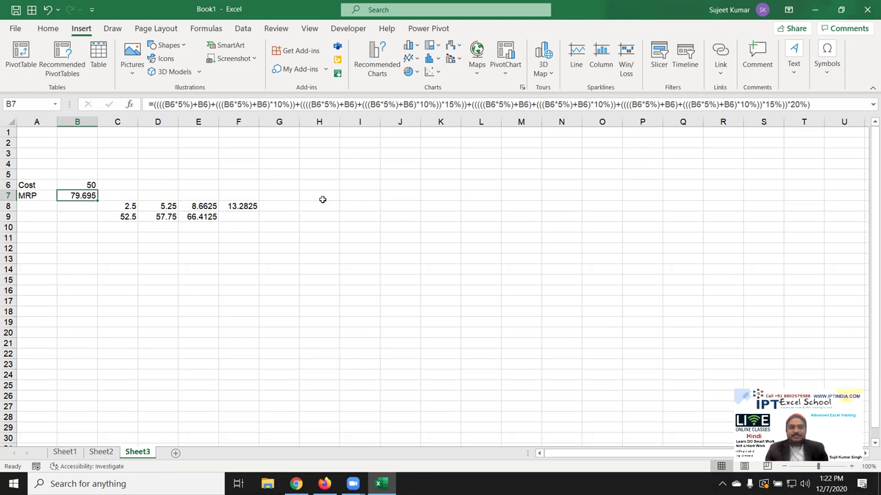
left_click(289, 135)
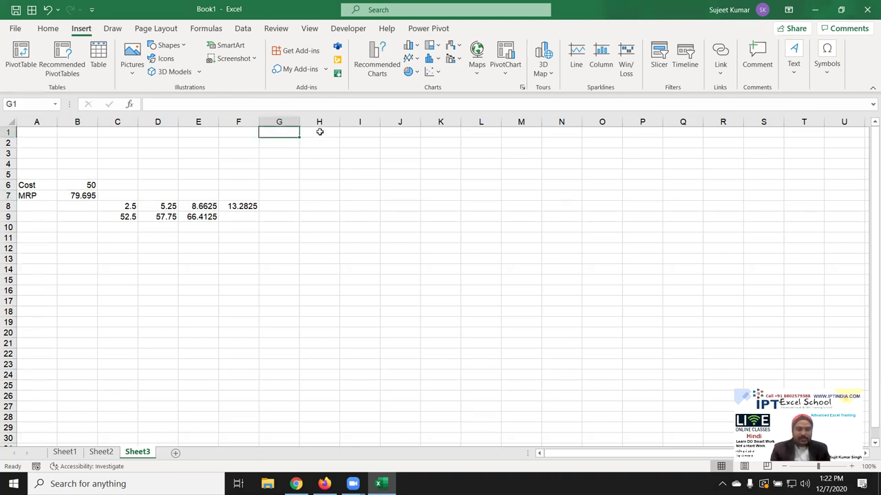
- Enter a Cost heading in G1, 70 in G2 and an MRP heading in H1, discarding a stray A10 entry
type("Cost")
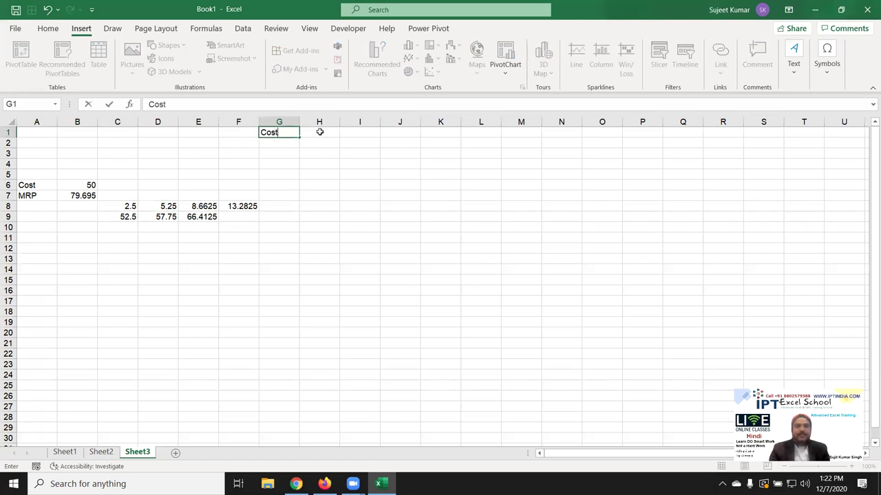
left_click(319, 131)
left_click(28, 227)
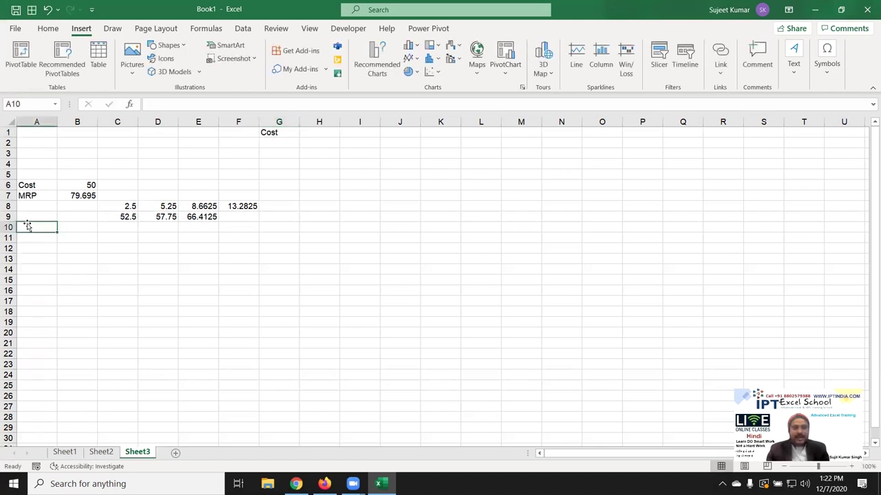
type("MR")
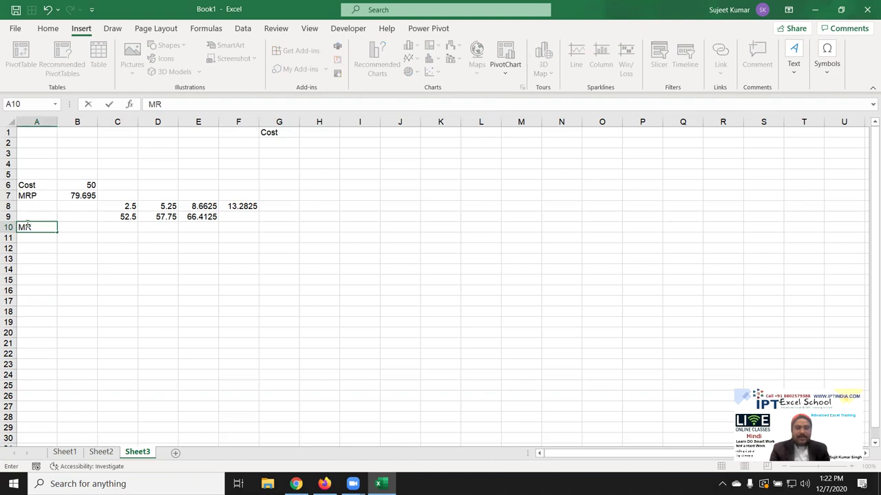
key("BackSpace")
key("BackSpace")
type("Cost")
key("Escape")
left_click(270, 147)
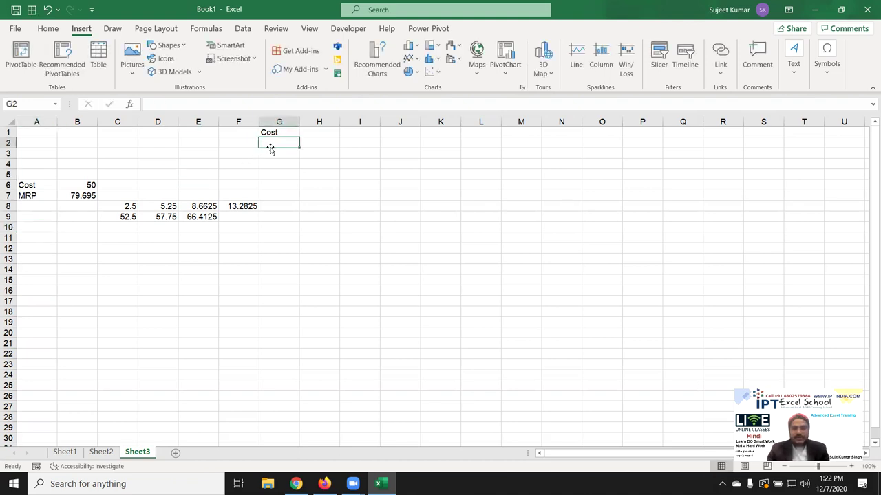
type("70")
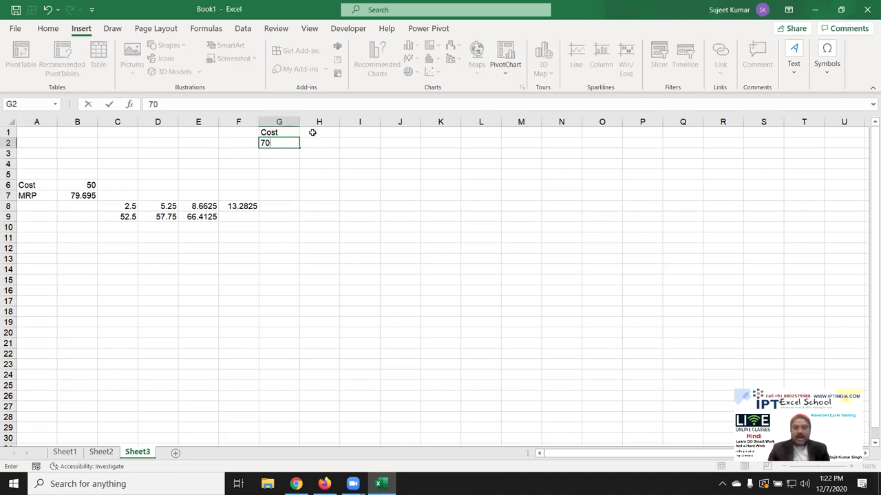
left_click(313, 133)
type("MRP")
key("Return")
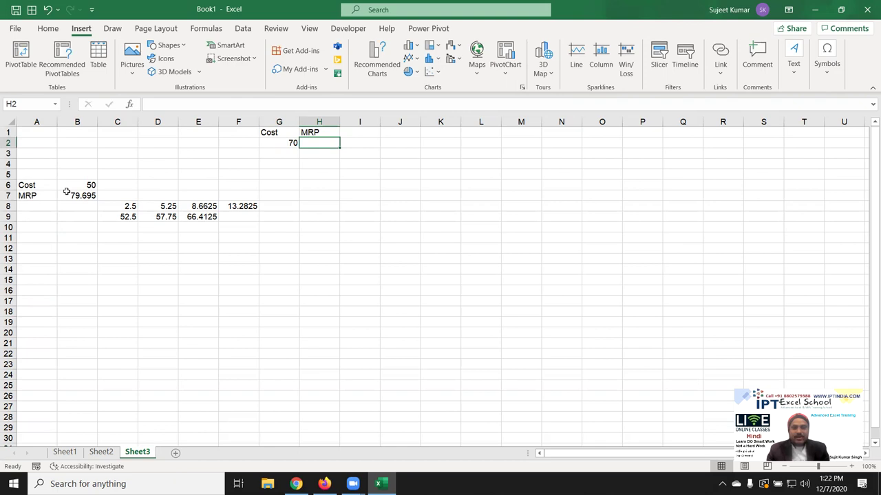
- Review B7's MRP formula without changing it, then select H2
left_click(64, 192)
double_click(65, 194)
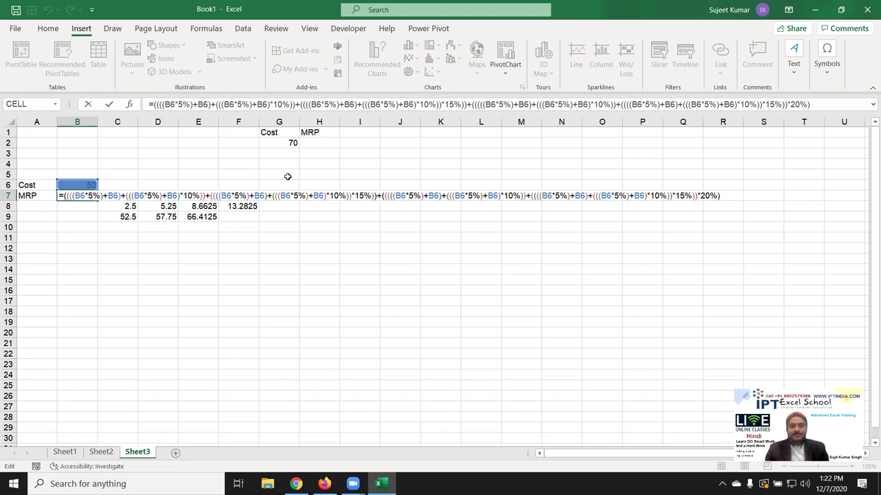
key("ctrl+Return")
left_click(312, 147)
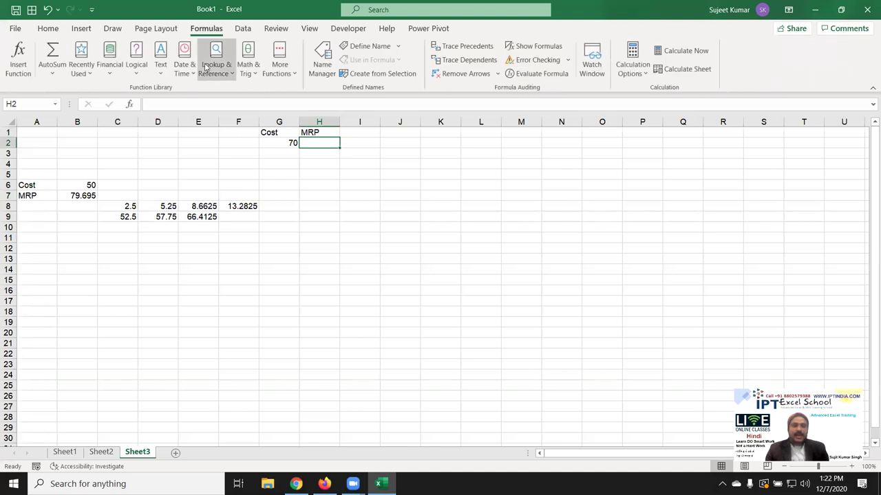
- Start a new defined name called M in the New Name dialog
left_click(364, 47)
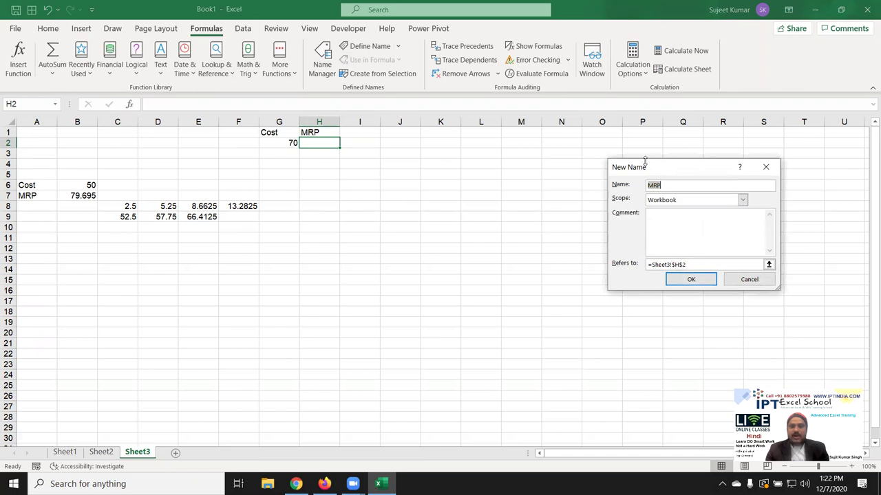
left_click_drag(628, 182, 406, 170)
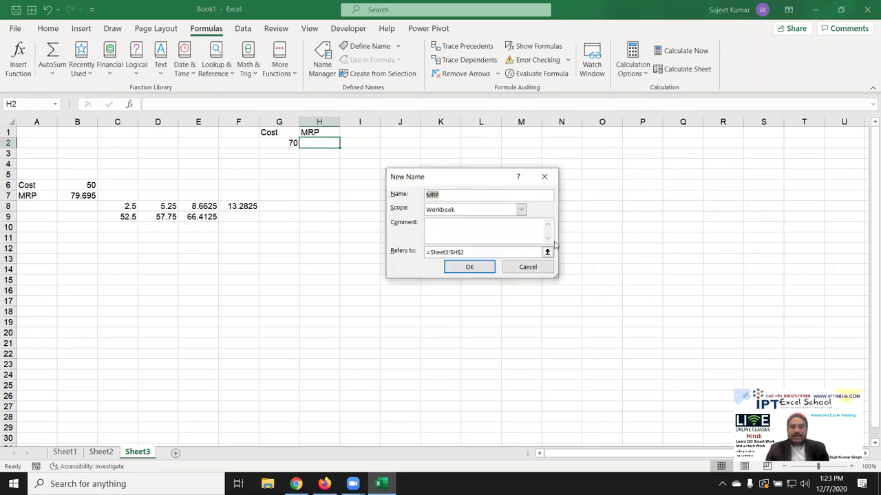
left_click_drag(556, 273, 567, 311)
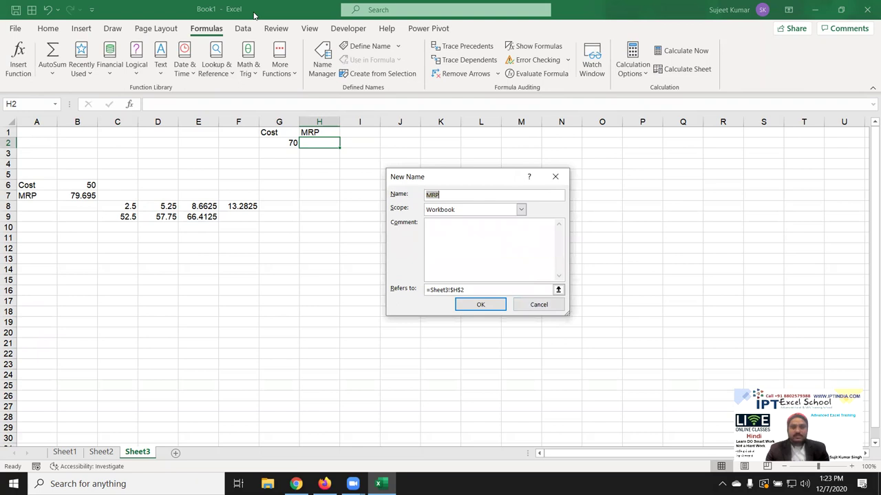
left_click(428, 323)
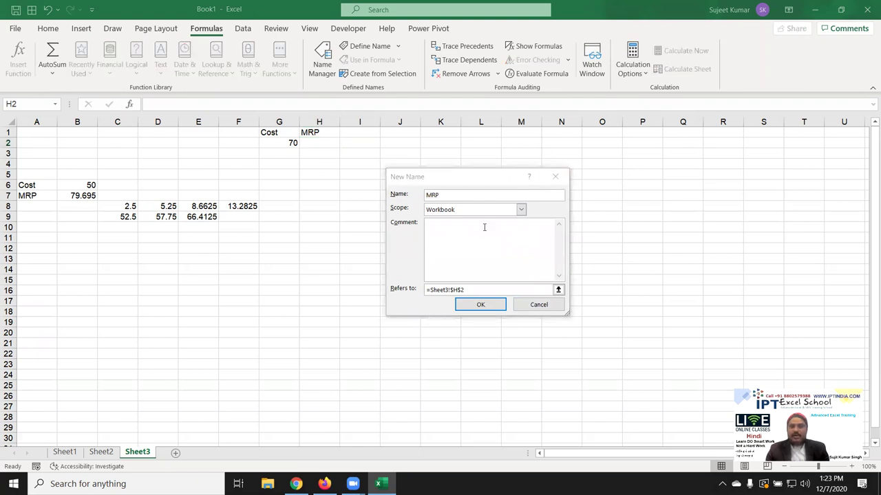
left_click(455, 204)
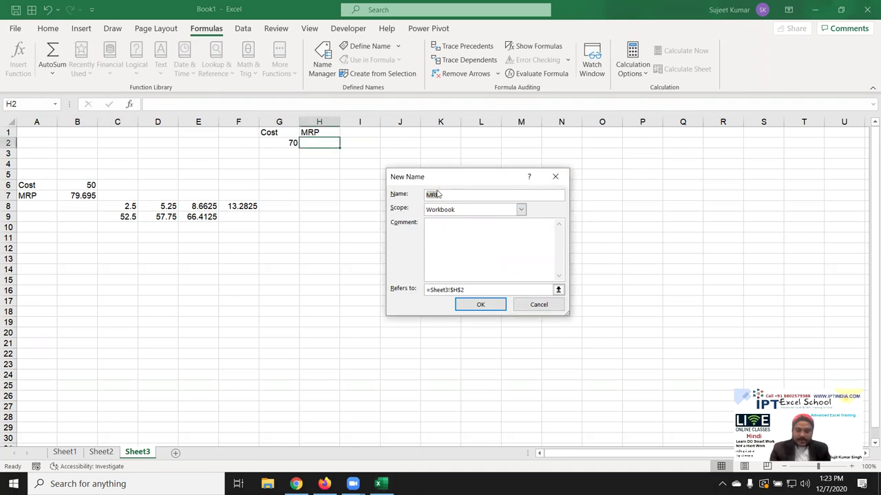
type("M_")
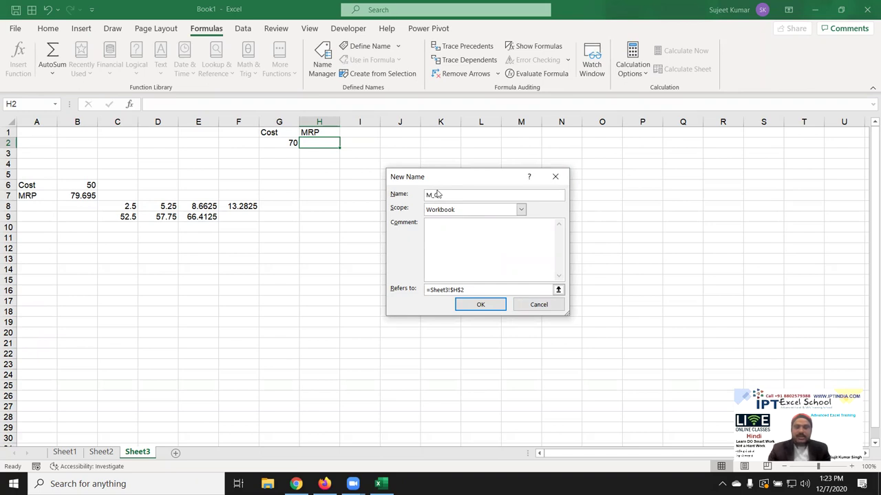
key("BackSpace")
key("BackSpace")
key("BackSpace")
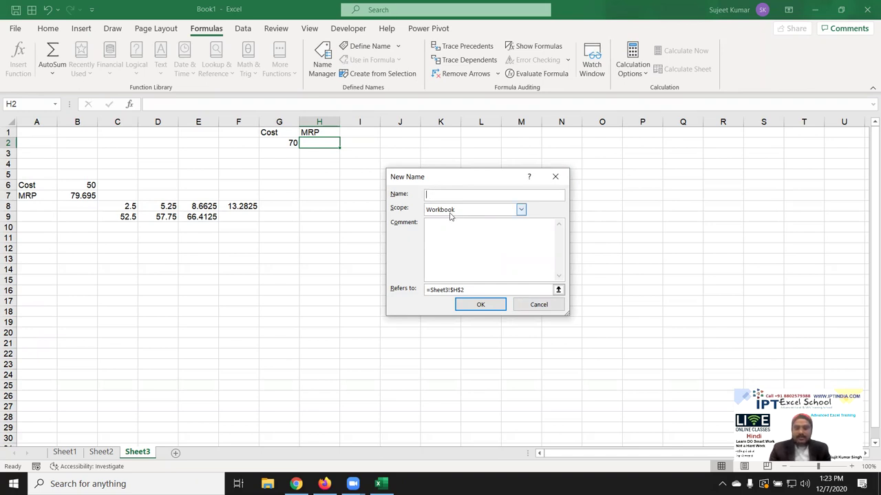
type("M")
- Make M refer to Sheet3's G2 cost plus G2*5%
left_click_drag(467, 289, 426, 289)
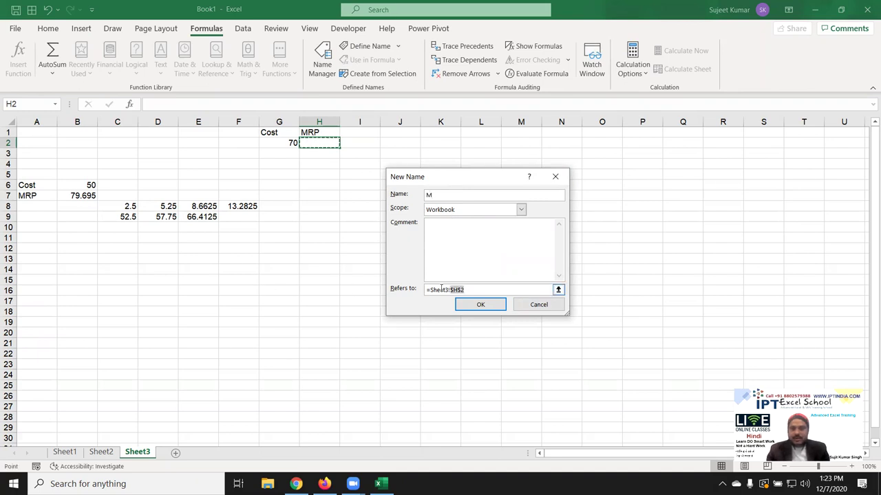
key("BackSpace")
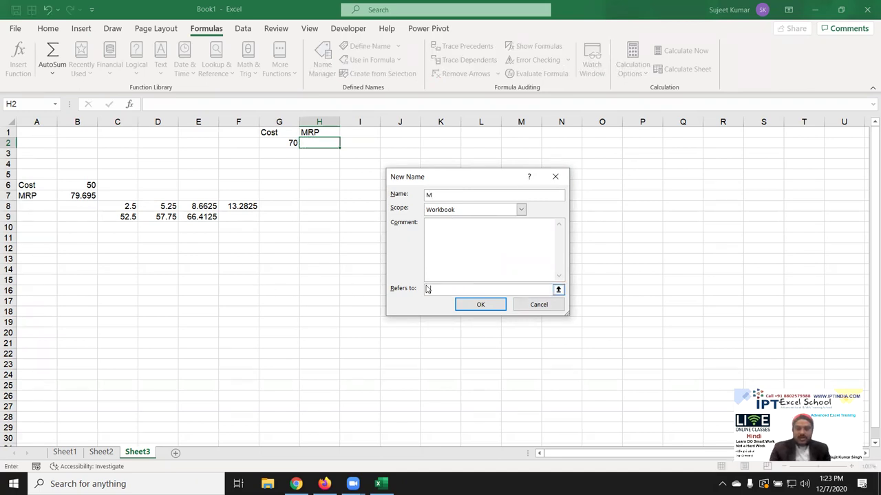
type("=")
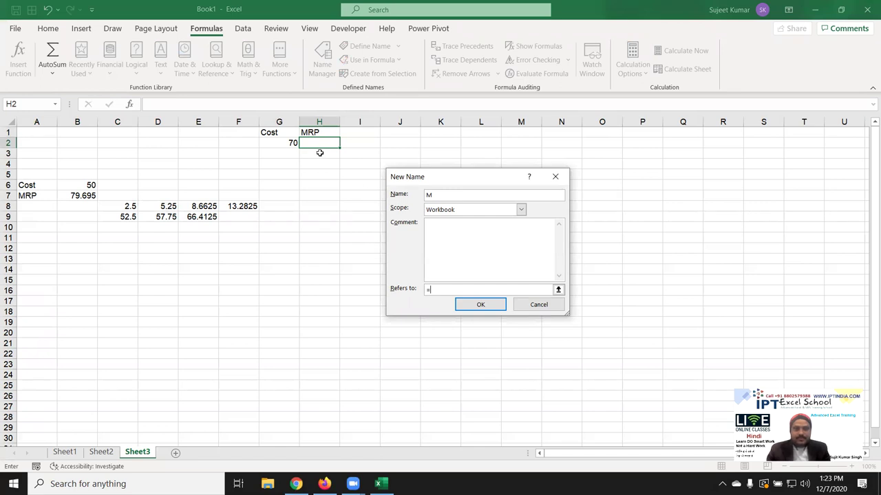
left_click(285, 142)
type("+(")
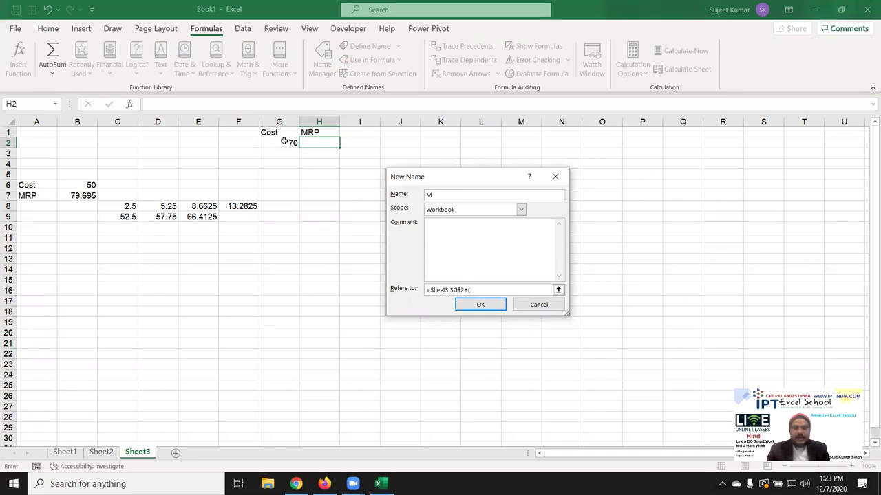
left_click(283, 142)
type("*5%")
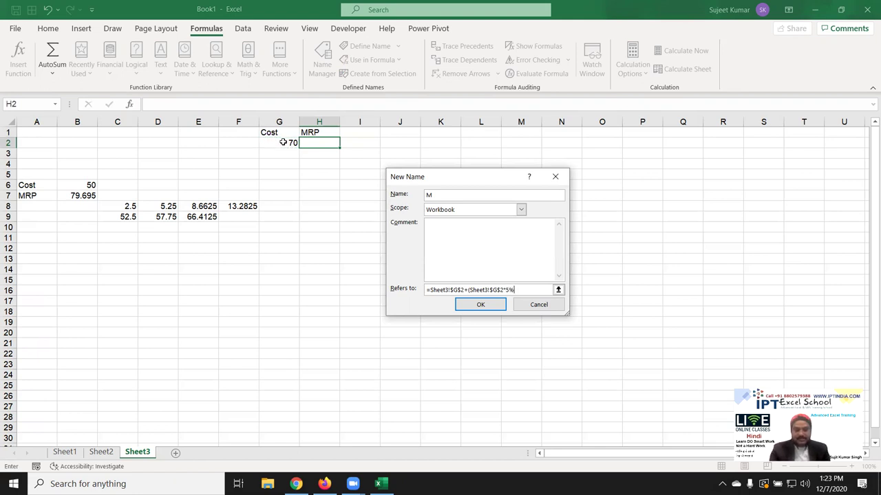
- Remove the $ signs so M is =Sheet3!G2+(Sheet3!G2*5%) with relative references, and save it
left_click(458, 290)
key("Delete")
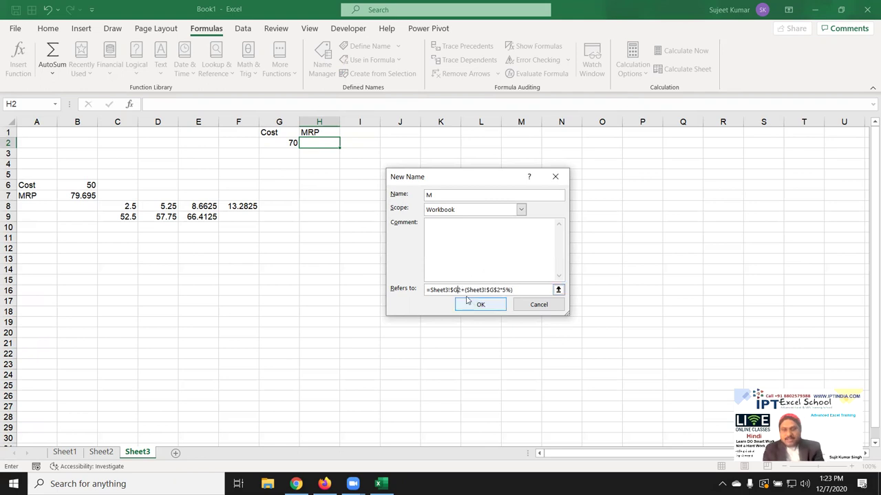
key("Left")
key("Delete")
type("G")
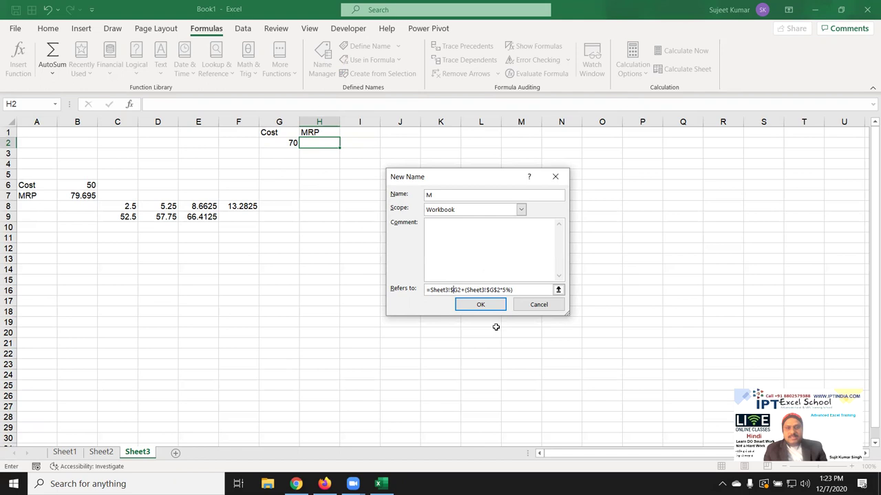
key("BackSpace")
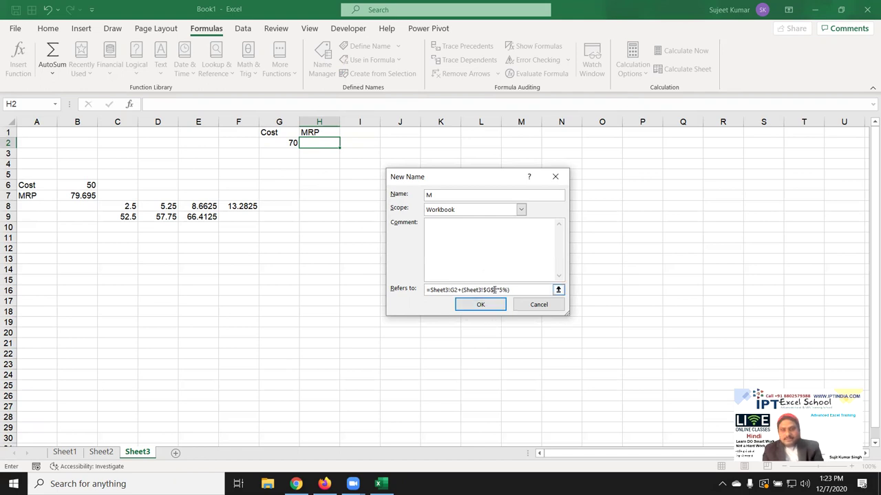
left_click(490, 289)
key("BackSpace")
left_click(486, 290)
key("BackSpace")
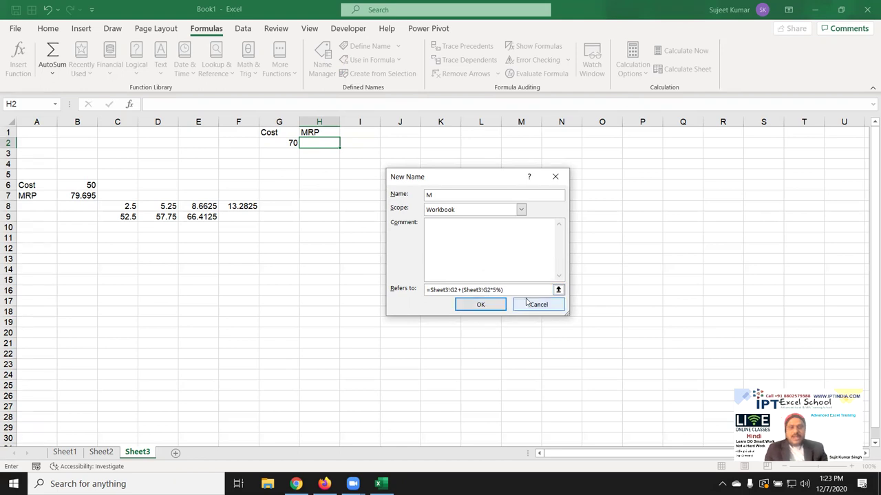
left_click(495, 309)
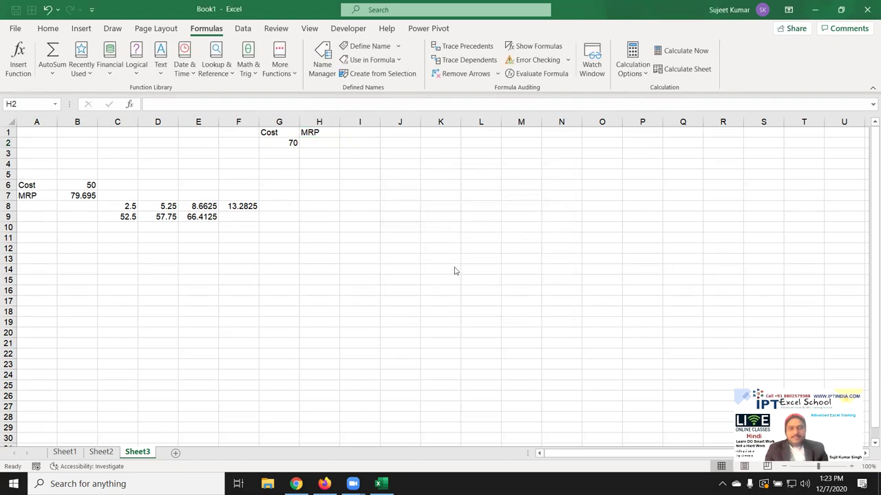
- Define the name D as =M+(M*10%)
left_click(317, 145)
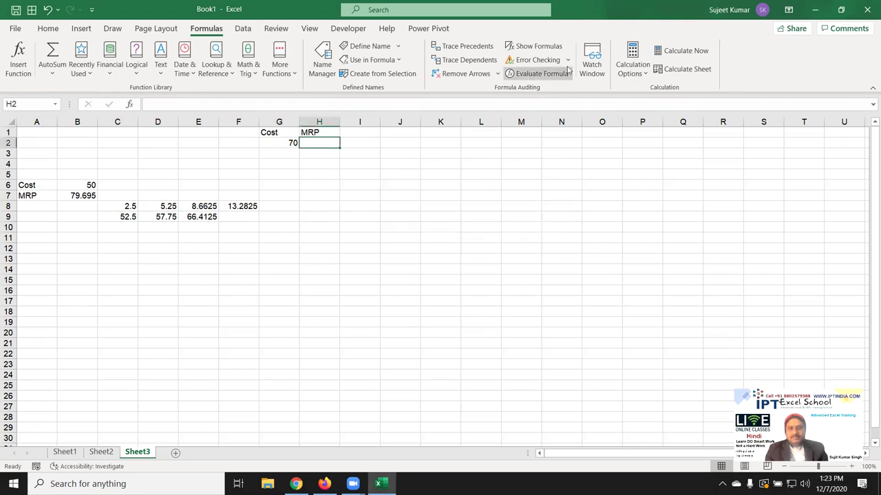
left_click(346, 46)
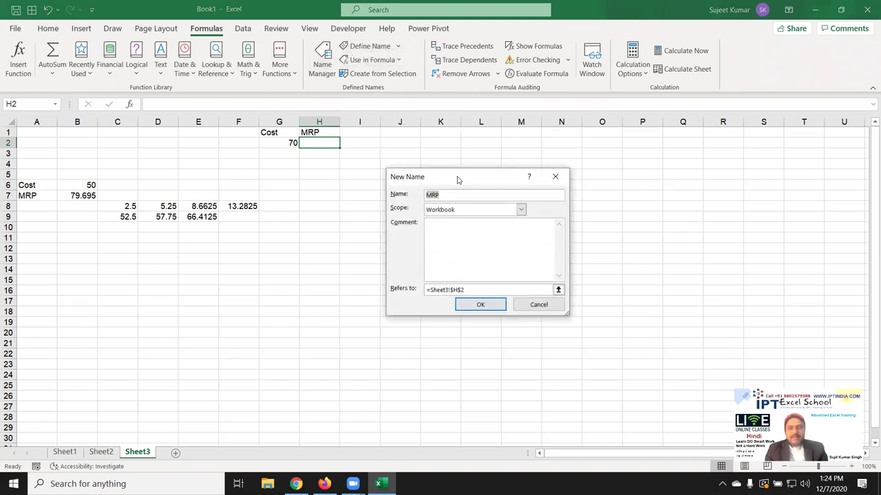
type("D")
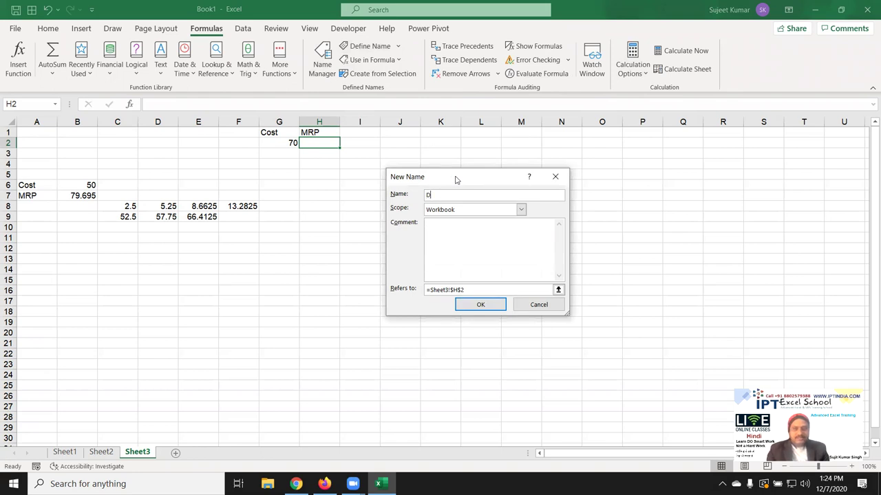
left_click_drag(477, 288, 374, 218)
type("=M+")
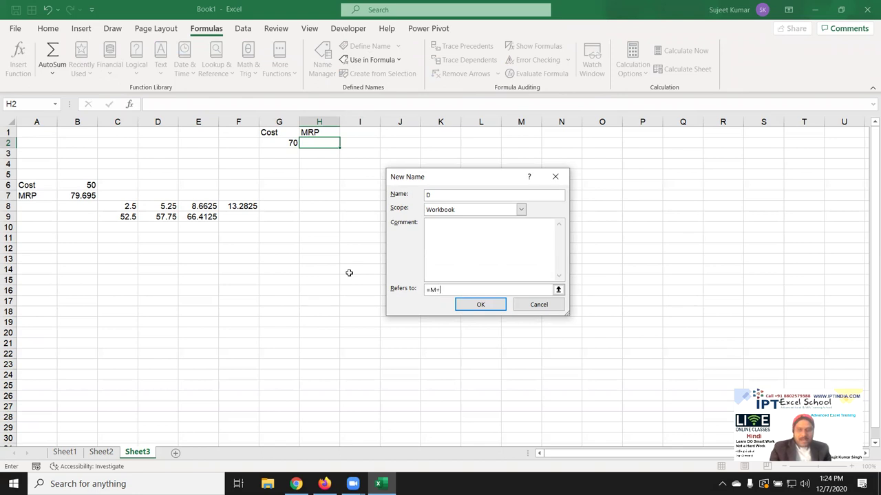
type("(M*10")
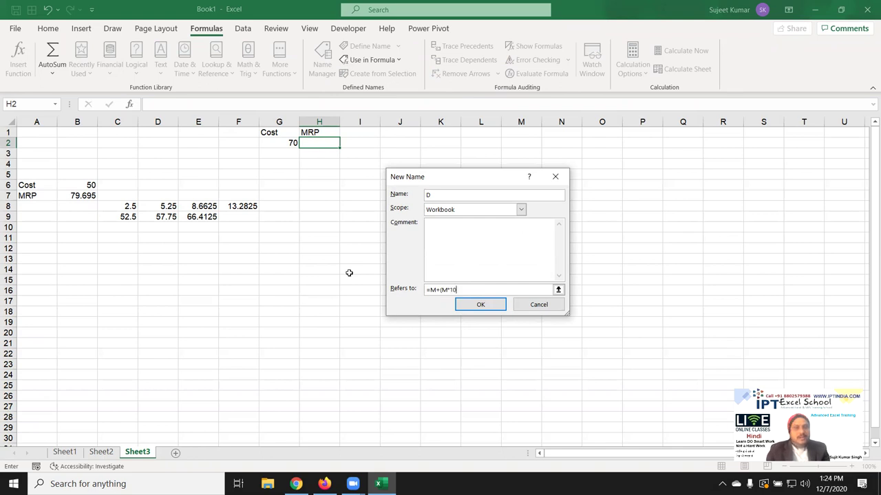
type("%")
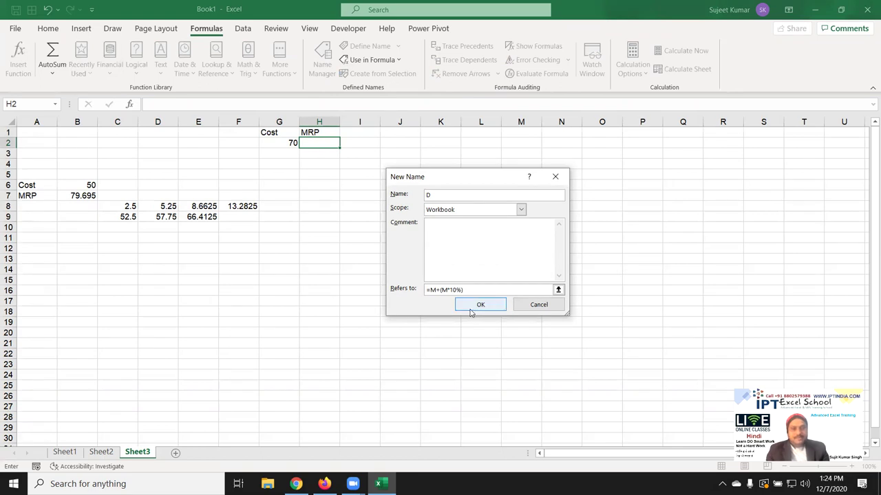
left_click(470, 311)
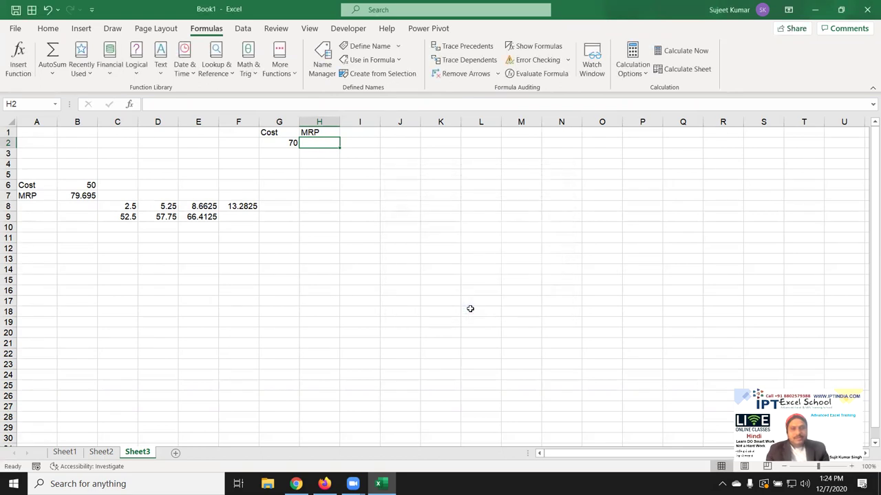
- Define the name H as =D+(D*15%)
left_click(367, 46)
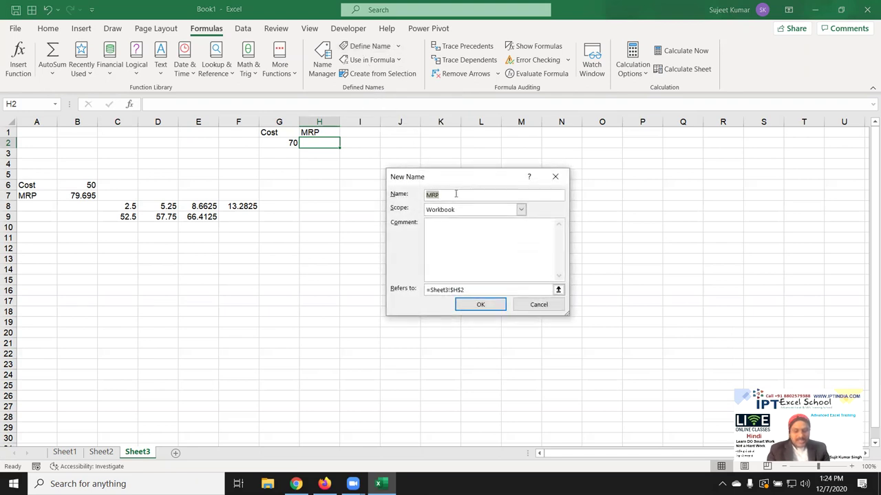
type("H")
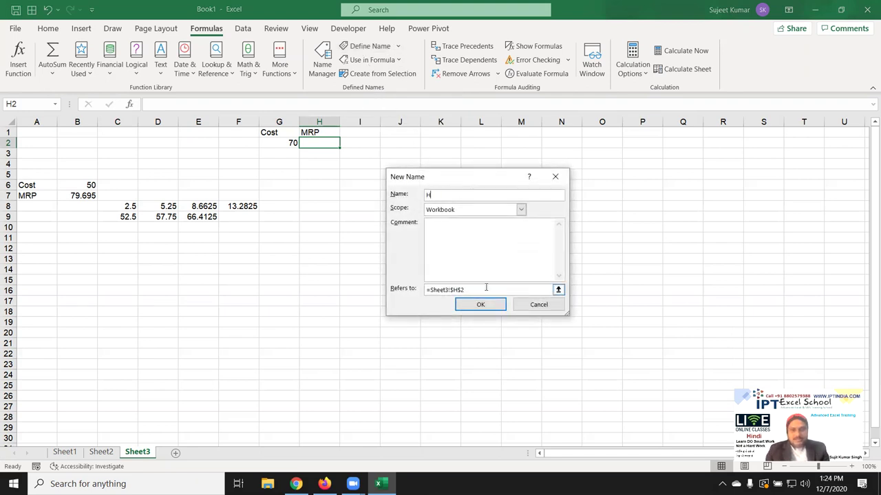
left_click_drag(485, 289, 376, 273)
type("=")
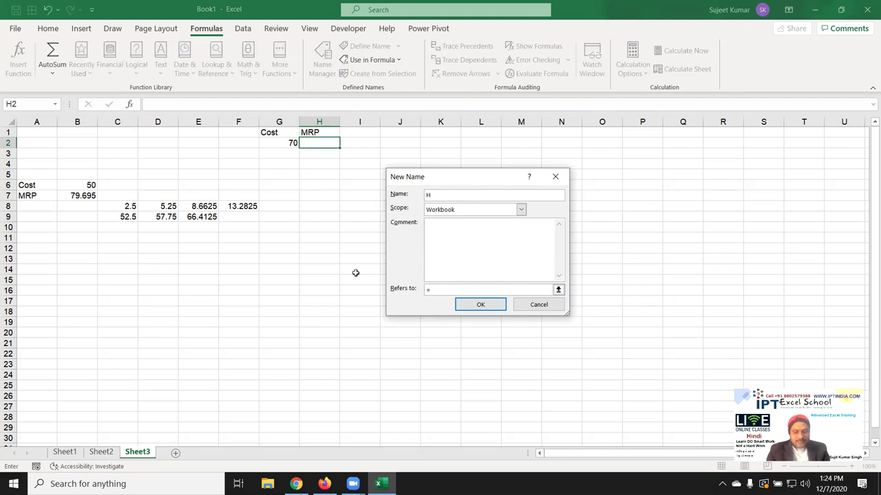
type("D+")
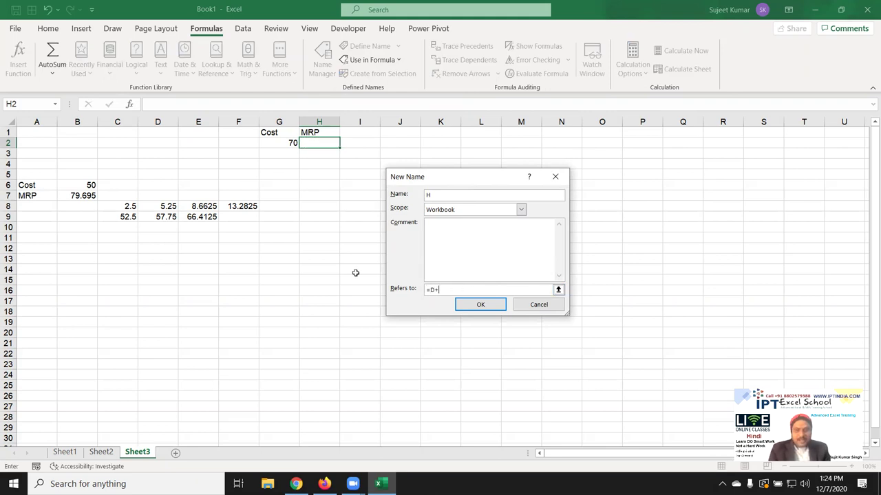
type("(d*15")
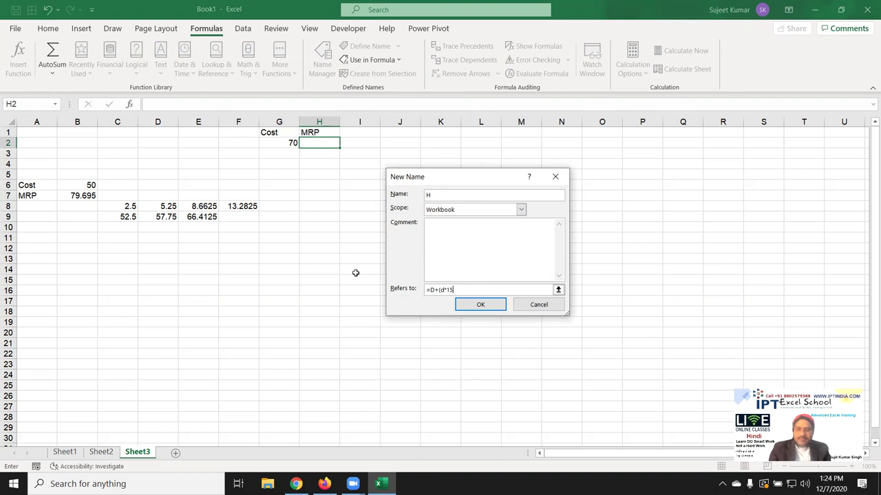
type("%")
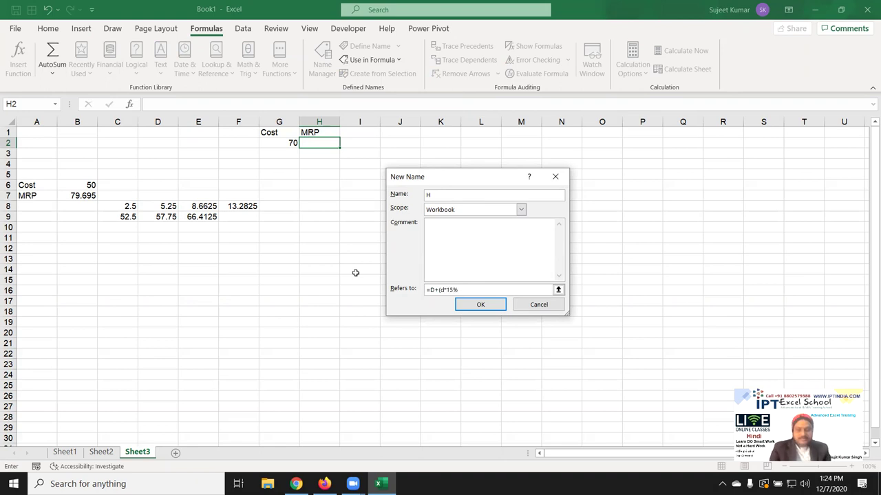
left_click(468, 306)
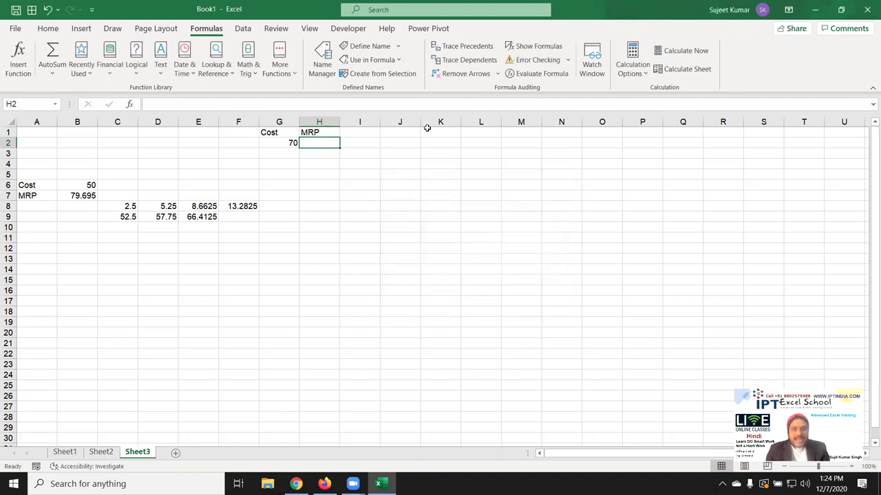
- Define the name MRP as =H+(H*20%) and begin an MRP formula in H2
left_click(370, 46)
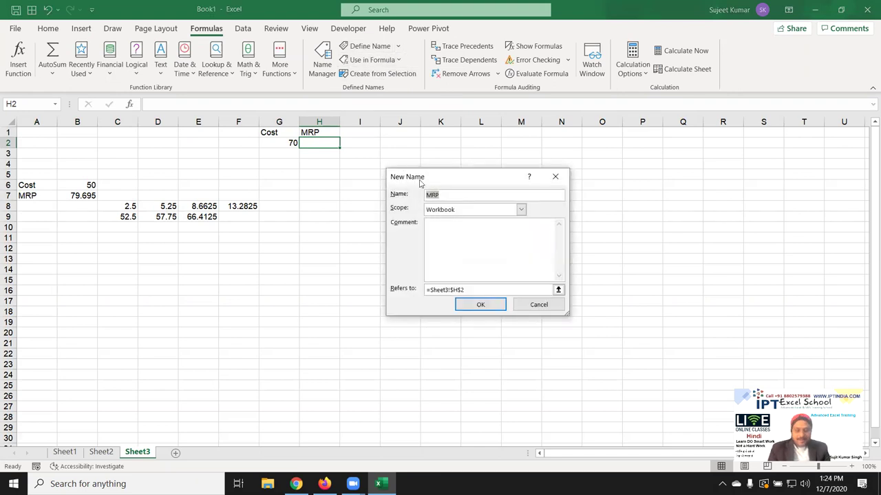
key("Tab")
key("Tab")
key("Tab")
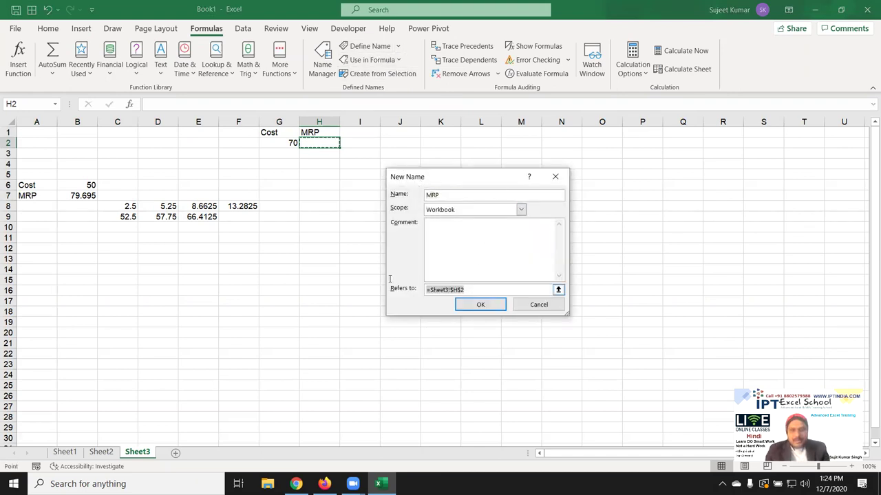
type("=")
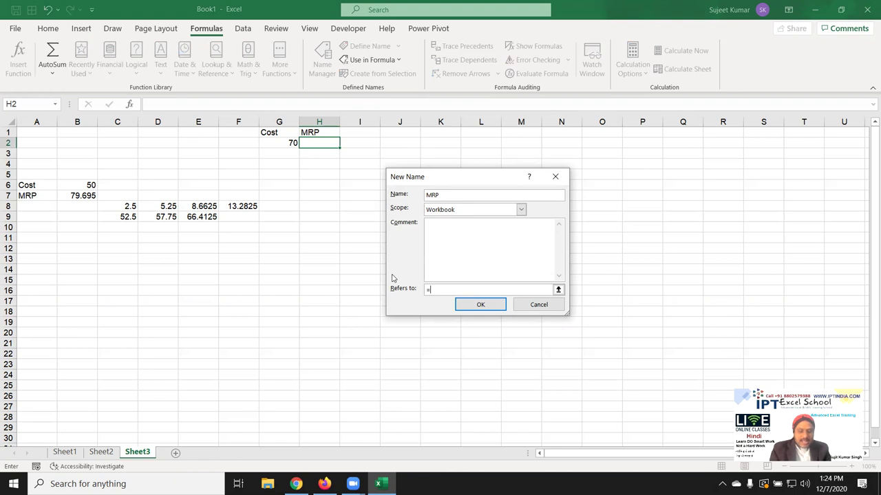
type("H+(H*20%")
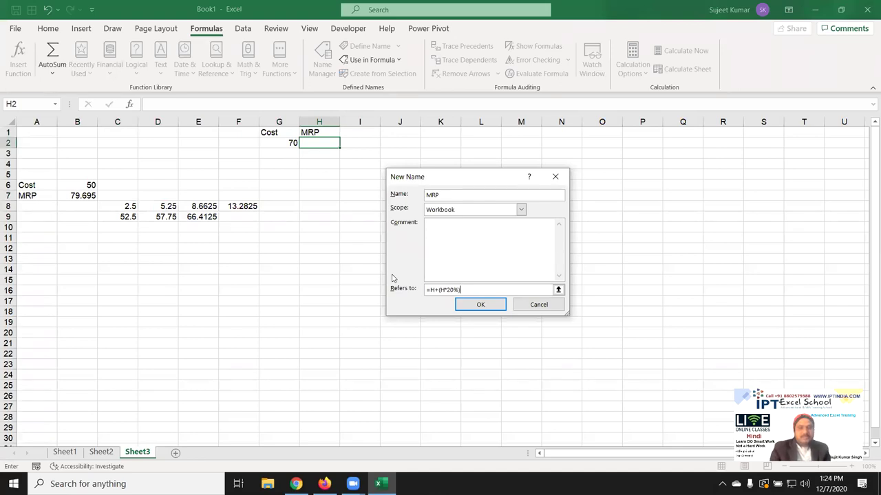
left_click(479, 306)
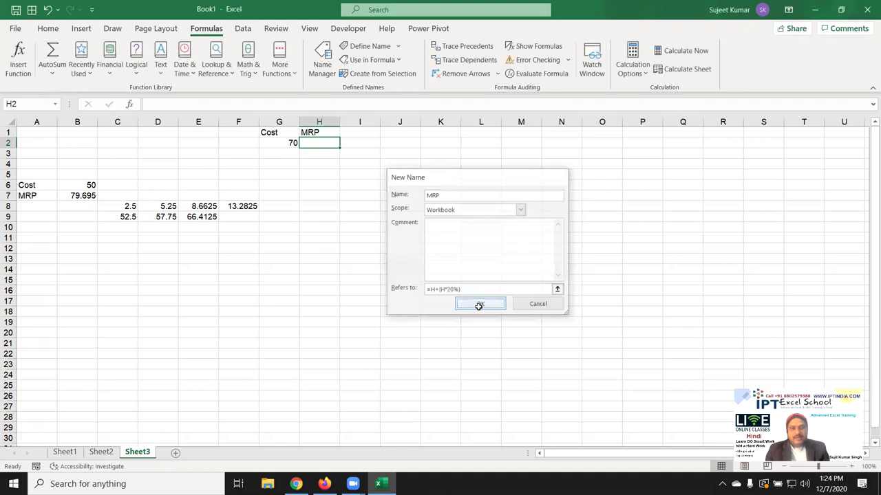
type("=")
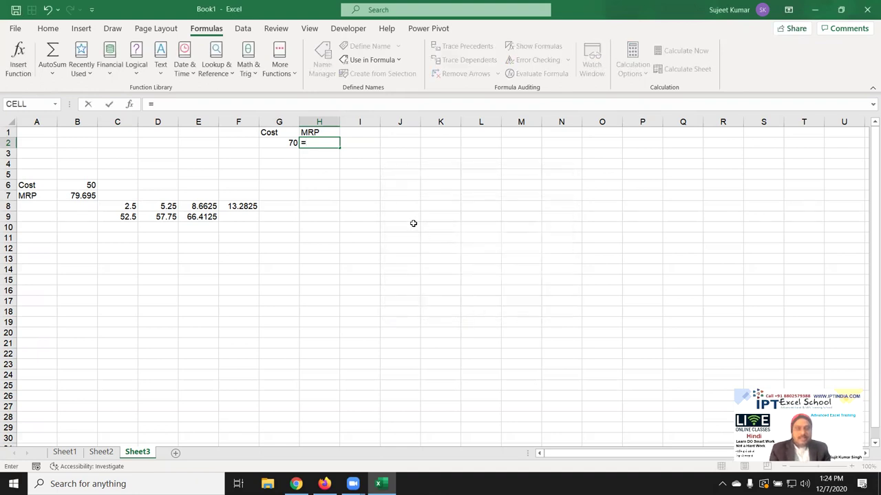
type("mr")
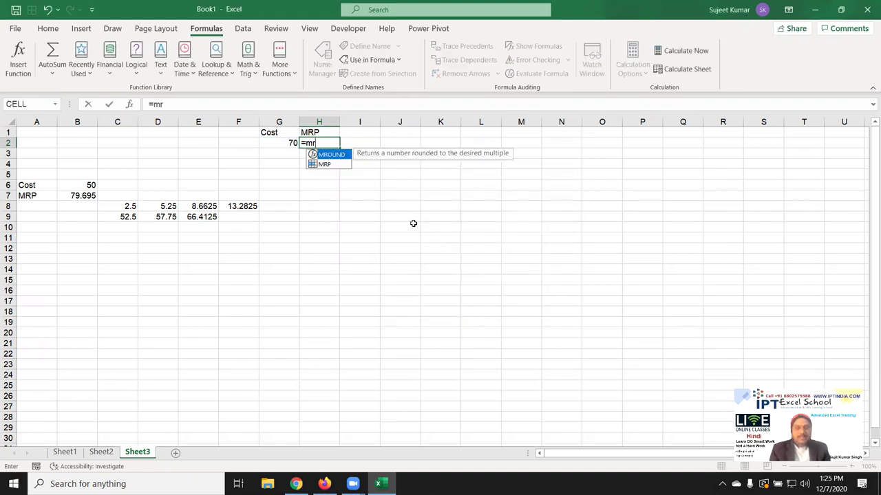
- Complete the =MRP formula in H2 from the autocomplete list
key("Down")
key("Tab")
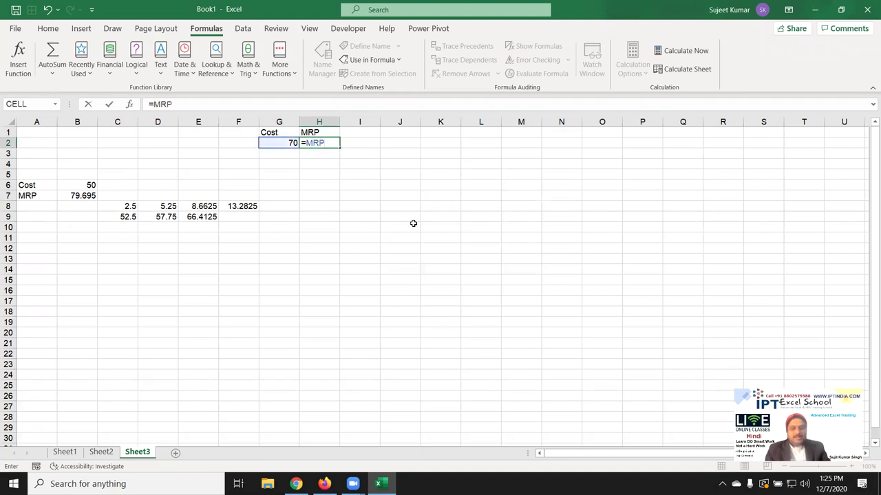
key("ctrl+Return")
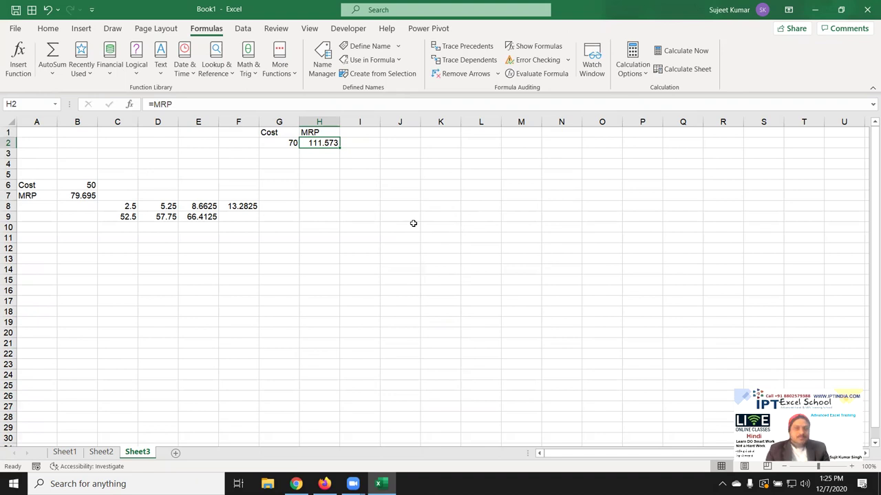
- Enter costs 65, 36, 63 and 36 in G3:G6
key("Down")
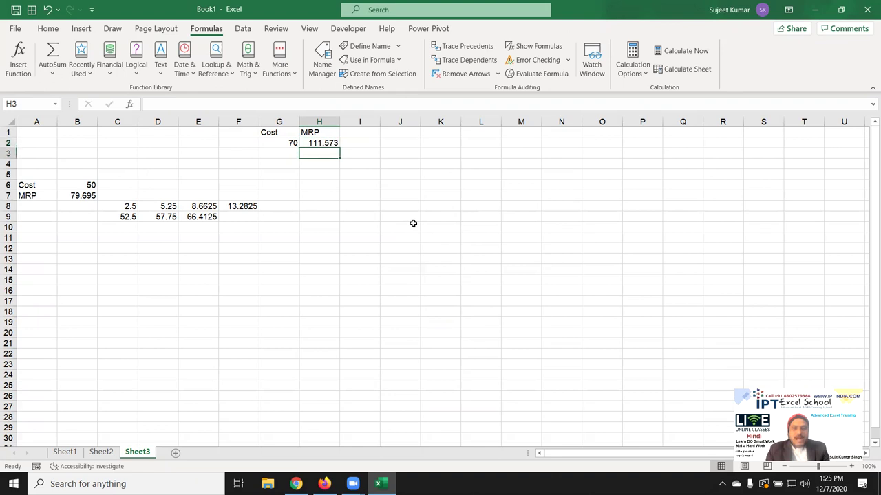
key("Left")
type("65")
key("Return")
type("36")
key("Return")
type("63")
key("Return")
type("36")
key("Return")
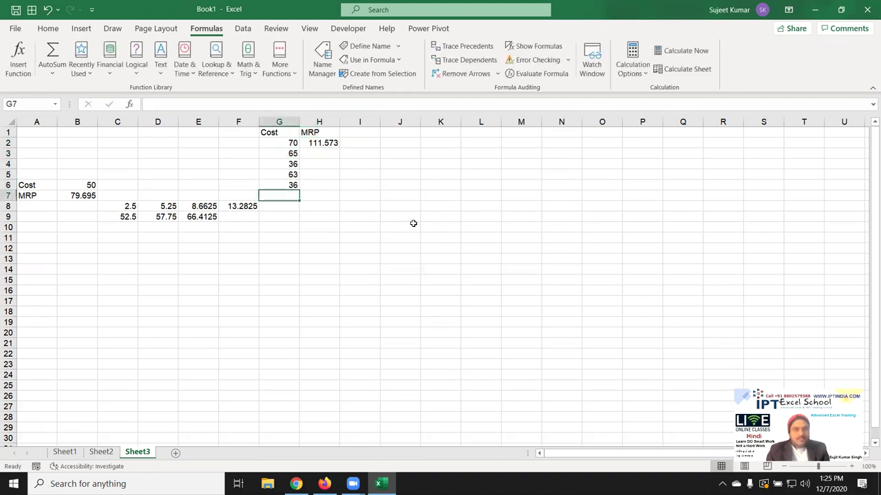
- Change G2 to 50 and fill the =MRP formula down H2:H6
left_click(61, 186)
left_click(275, 142)
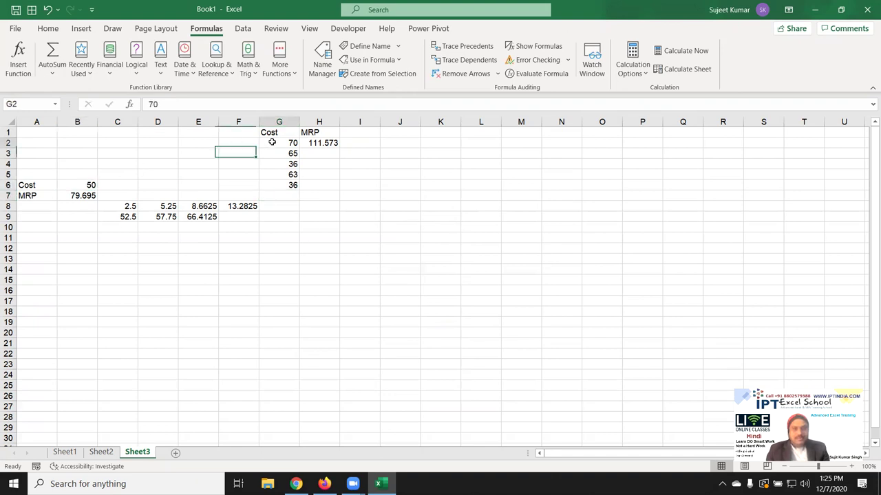
type("50")
key("Return")
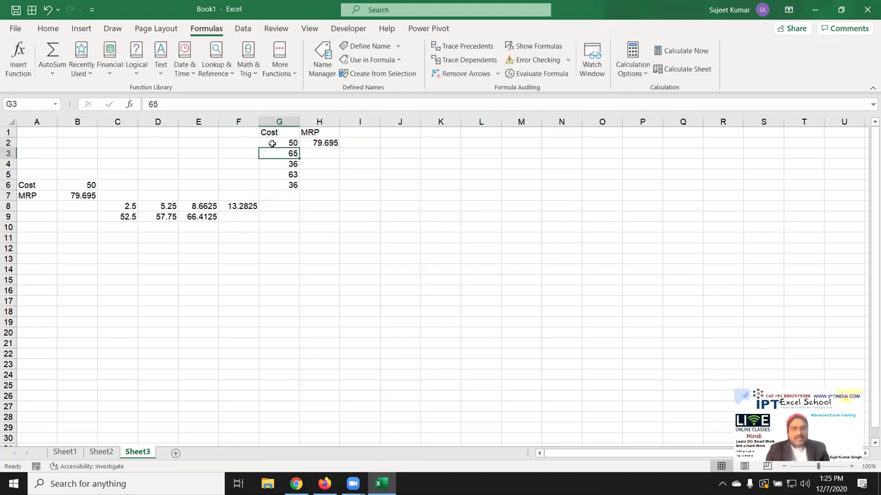
left_click(328, 143)
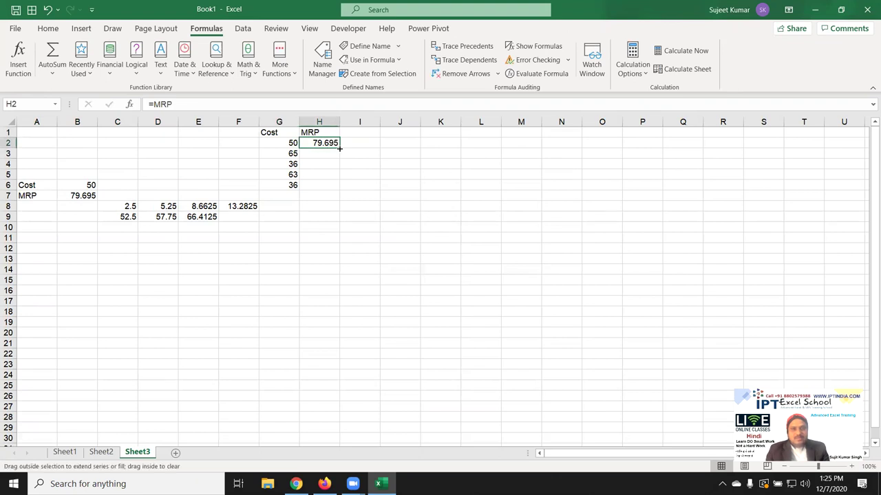
left_click_drag(339, 148, 337, 186)
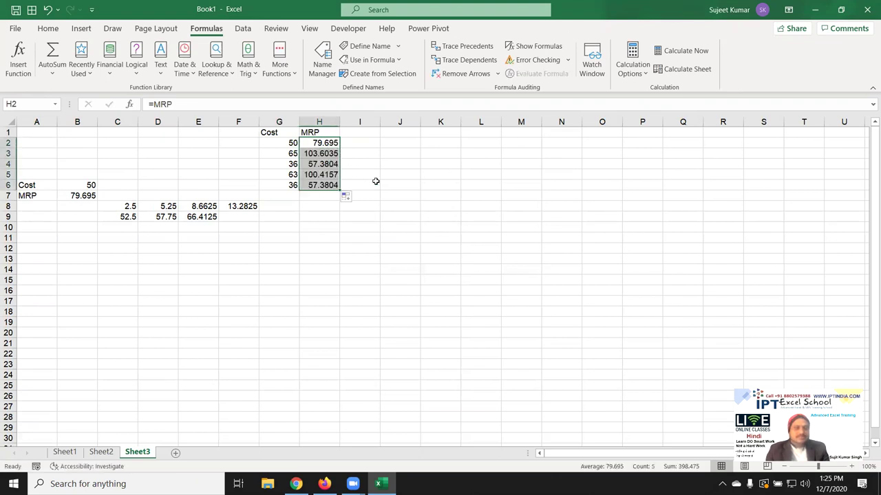
left_click(330, 145)
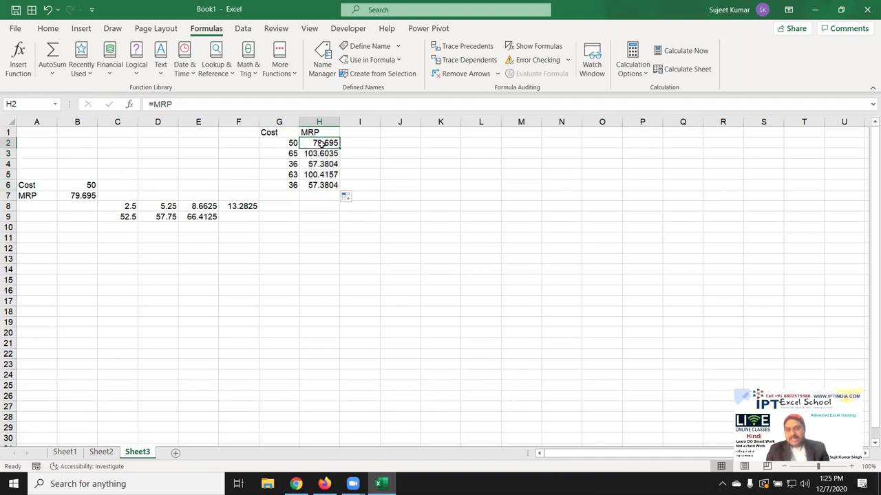
- Add Sheet4, enter 65 in A1, and cancel the =MRP formula started in B1
left_click(175, 453)
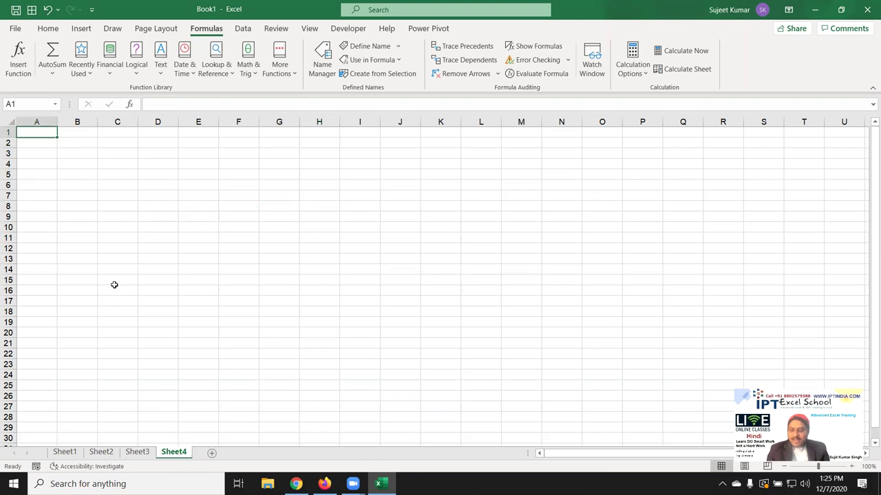
type("65")
key("Tab")
type("=mrp")
key("Tab")
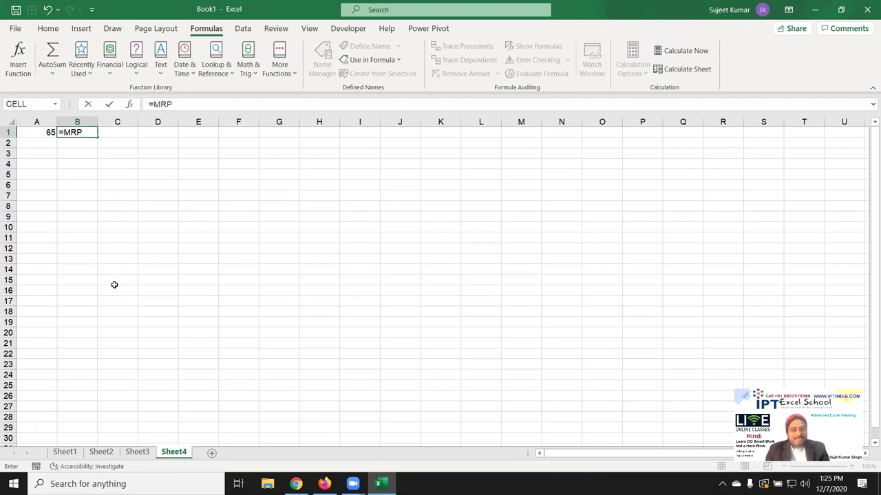
key("Escape")
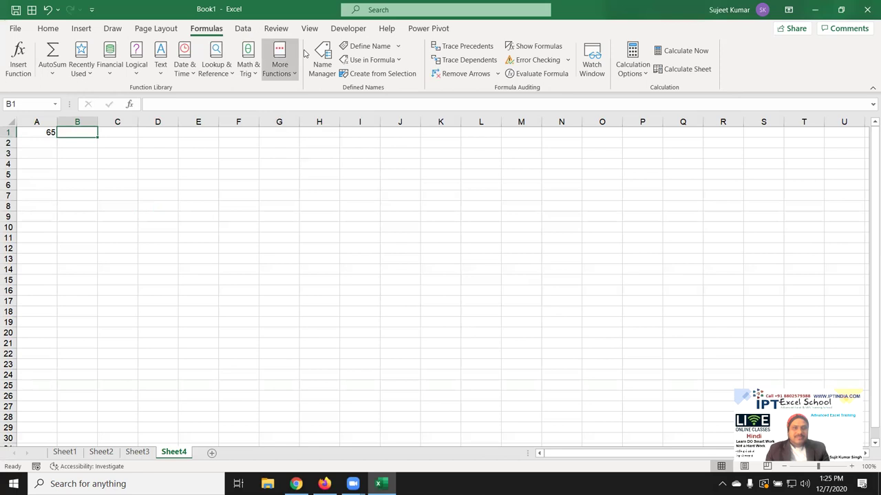
left_click(321, 62)
left_click(358, 202)
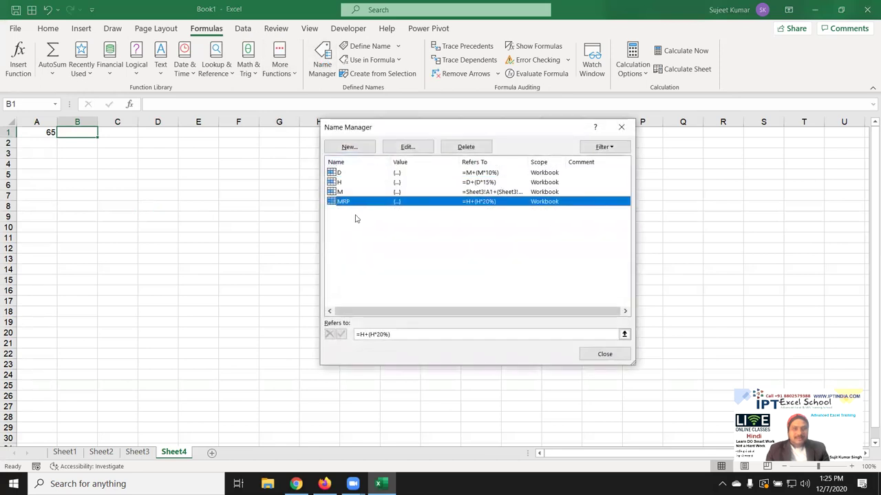
left_click(348, 173)
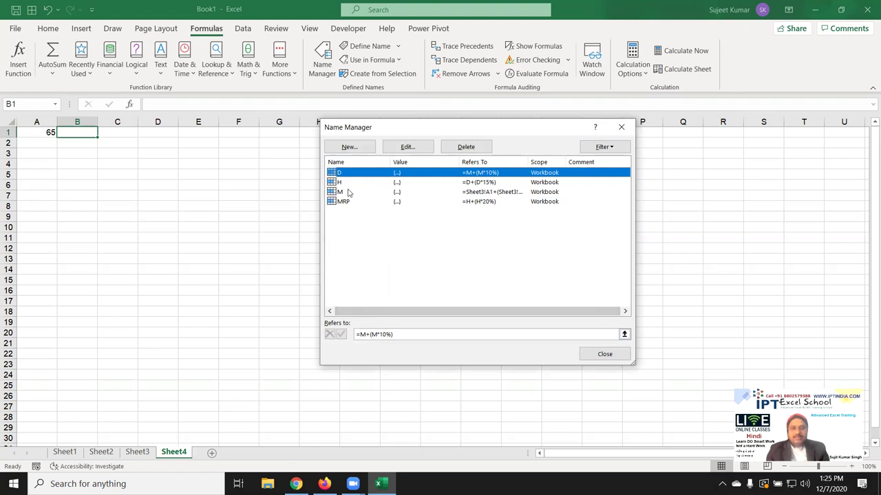
left_click(347, 192)
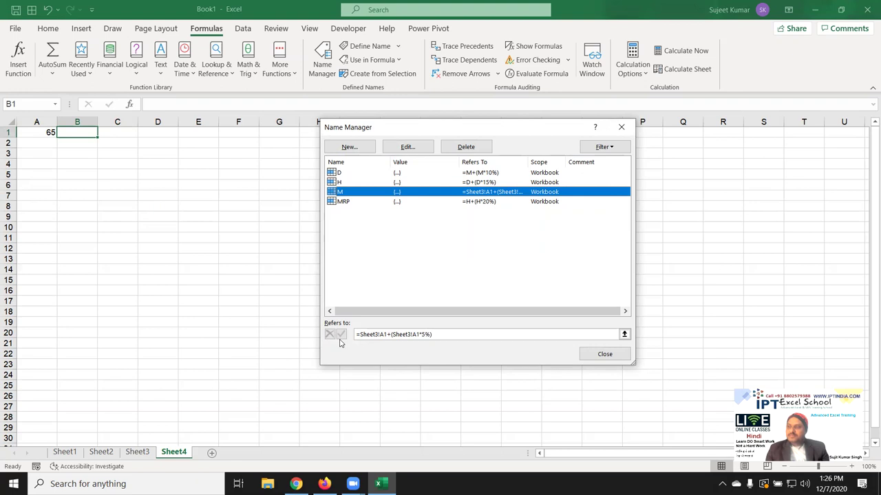
key("Escape")
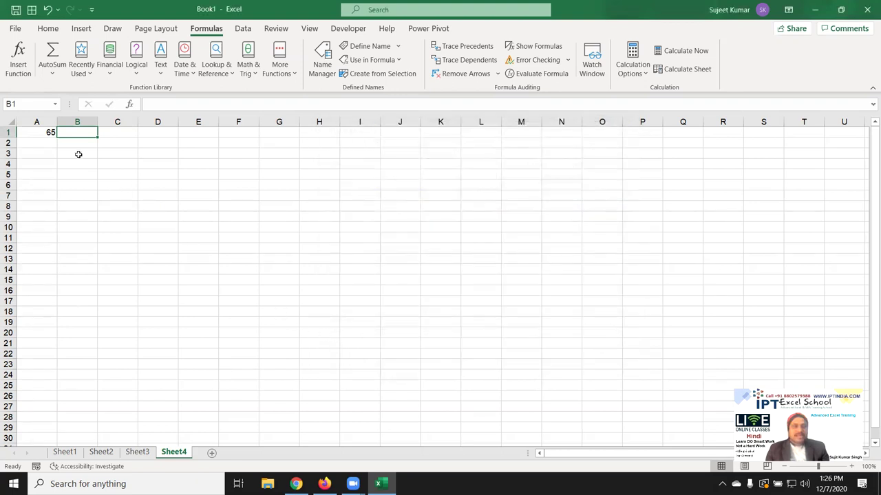
left_click(15, 10)
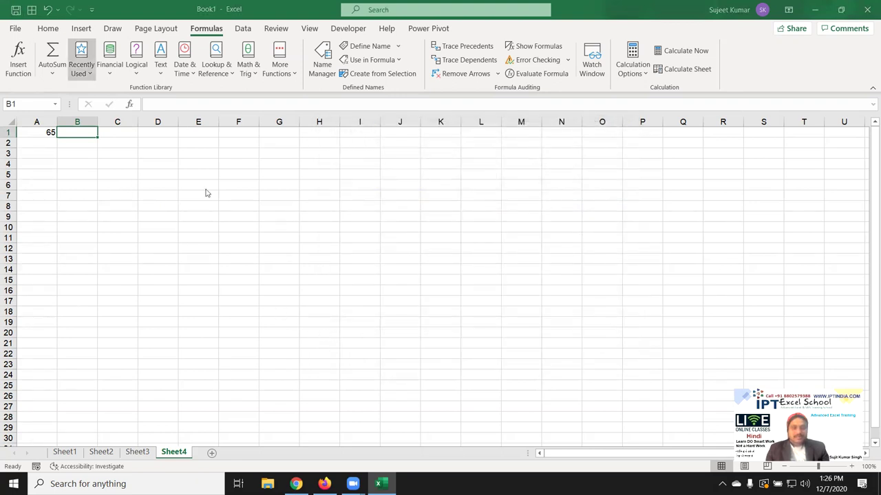
- Save the workbook as Cell in Downloads, replacing the existing Cell.xlsm, then return to Sheet3
left_click(365, 255)
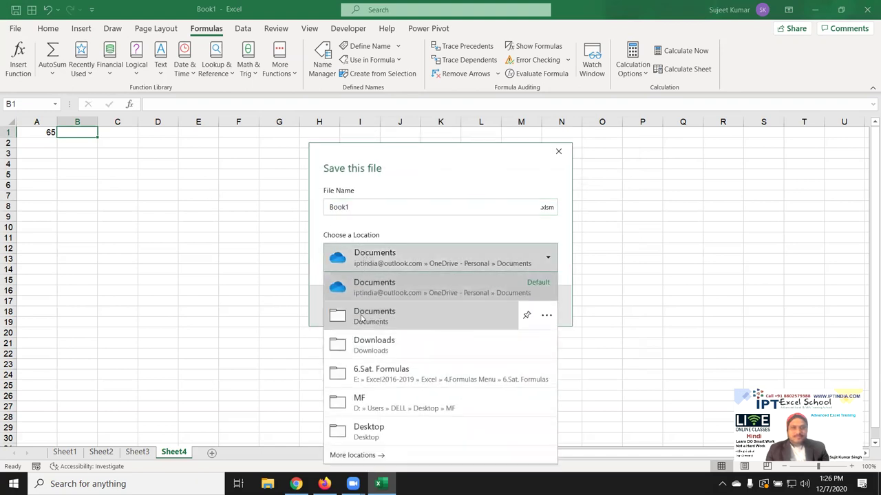
key("Escape")
left_click(349, 206)
left_click_drag(349, 206, 327, 207)
type("Cell")
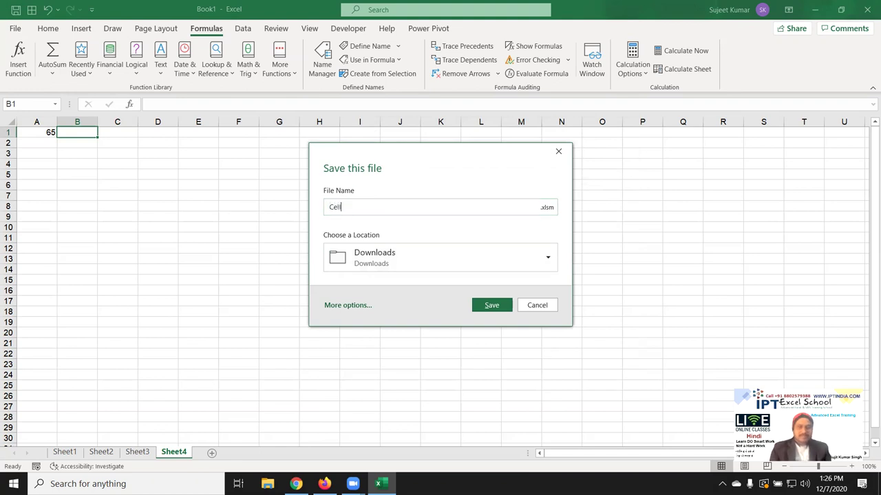
left_click(483, 306)
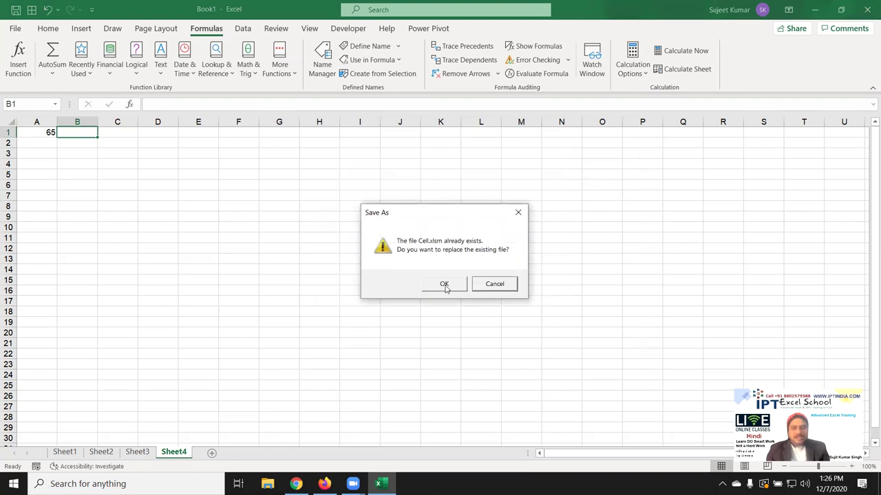
left_click(445, 287)
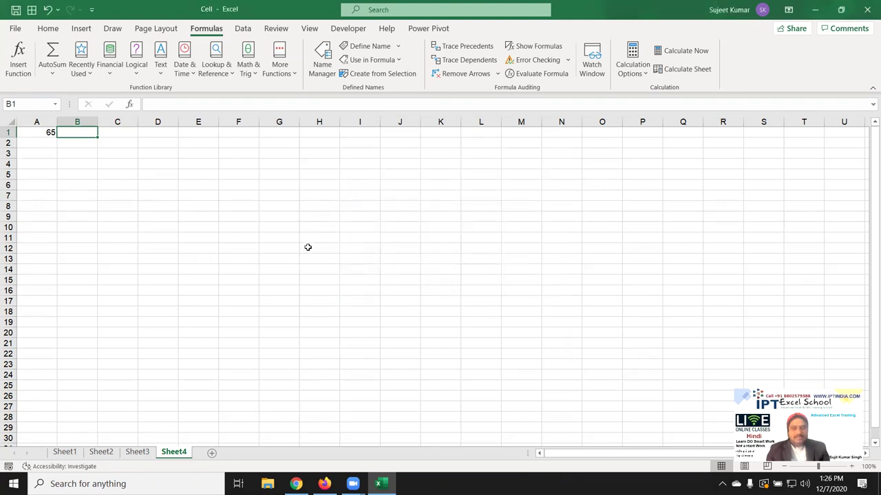
left_click(137, 452)
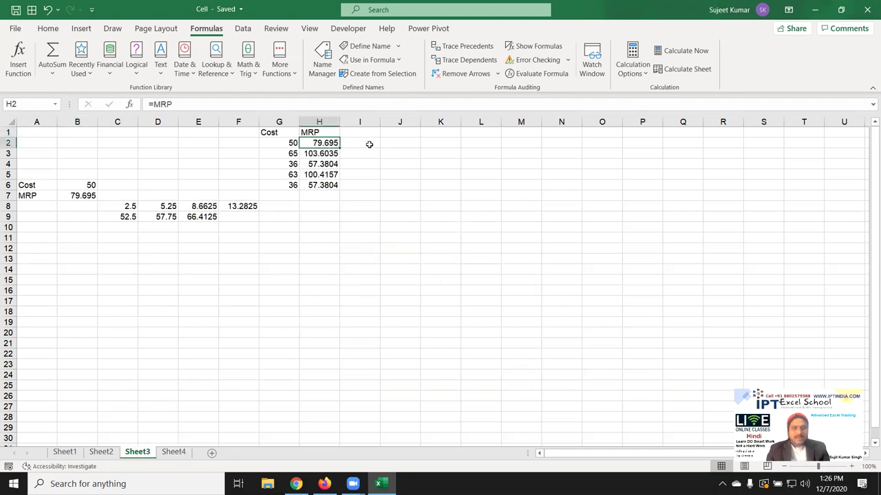
- Enter =CELL("filename") in G11 to show the Downloads path ending [Cell.xlsm]Sheet3
left_click(288, 259)
left_click(337, 143)
left_click(296, 235)
type("=cel")
key("Tab")
key("Down")
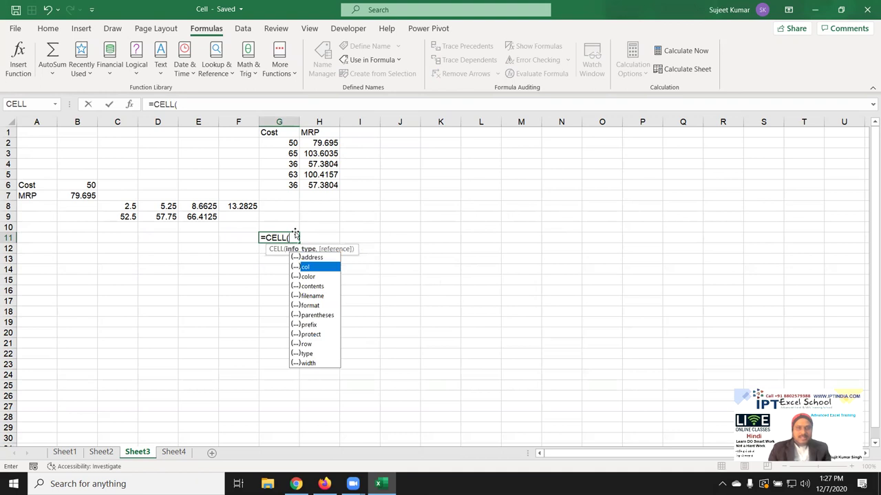
key("Down")
key("Down")
key("Down")
key("Tab")
key("Return")
left_click(284, 235)
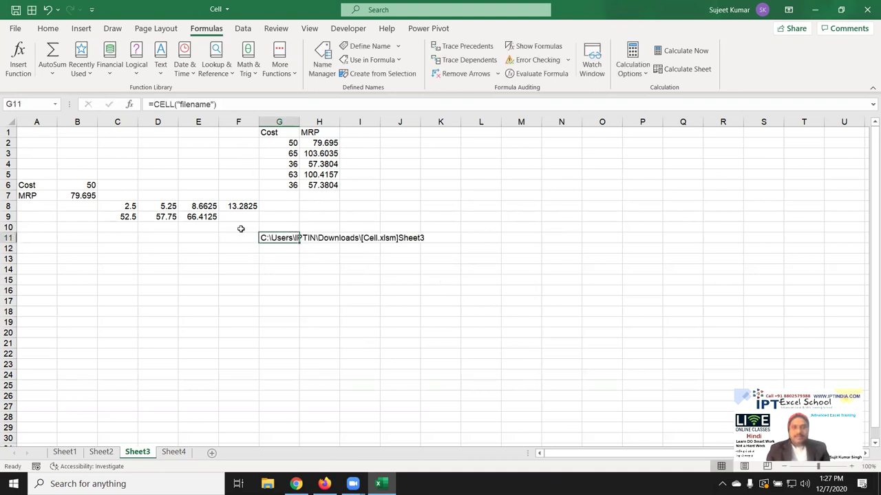
left_click(291, 253)
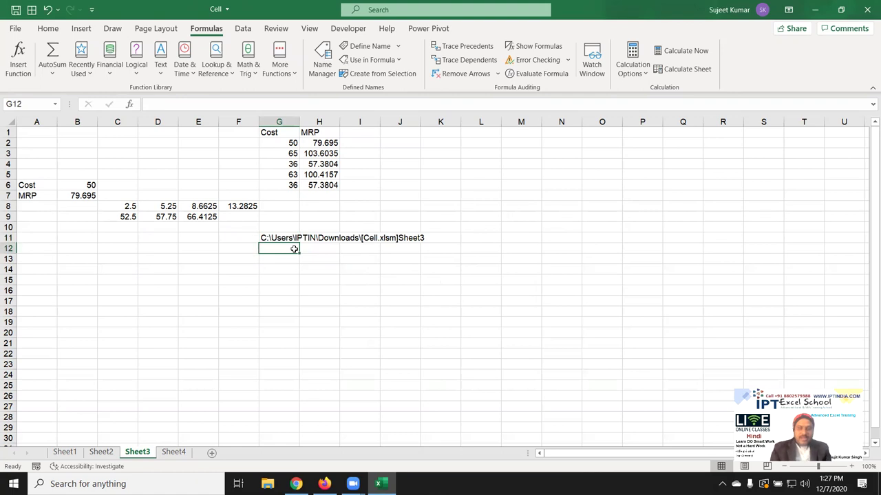
type("=find")
- Enter =FIND("]",G11,1) in G12 to get the closing bracket's position, 36
key("Tab")
key("Up")
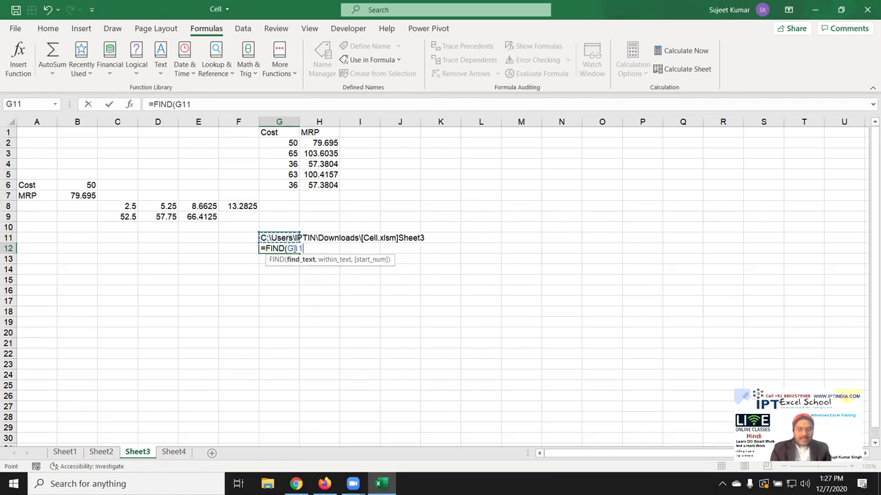
type("\"")
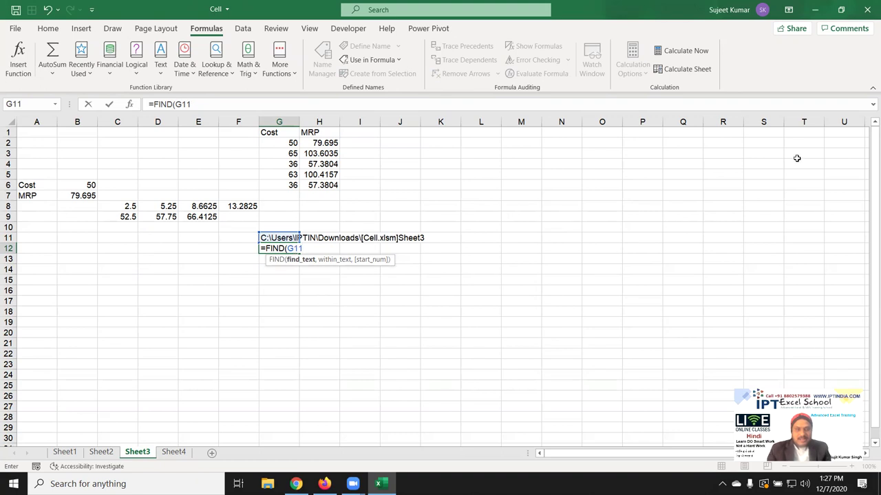
key("BackSpace")
key("BackSpace")
key("BackSpace")
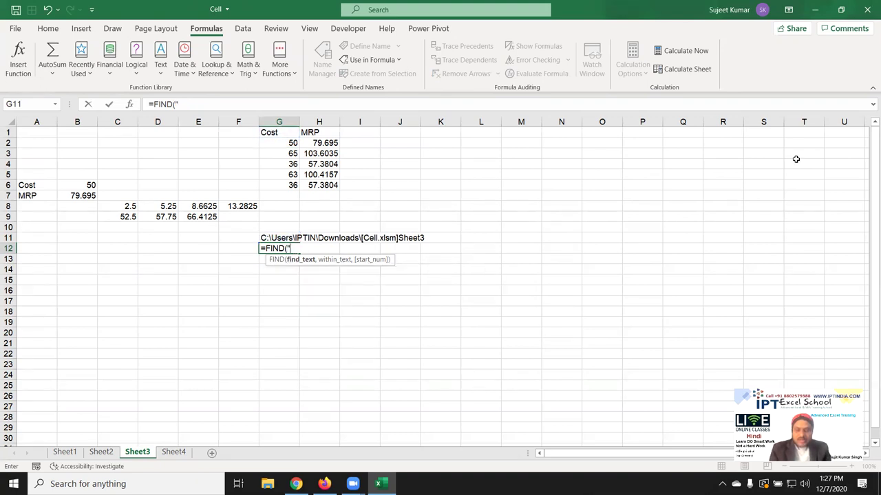
type(",")
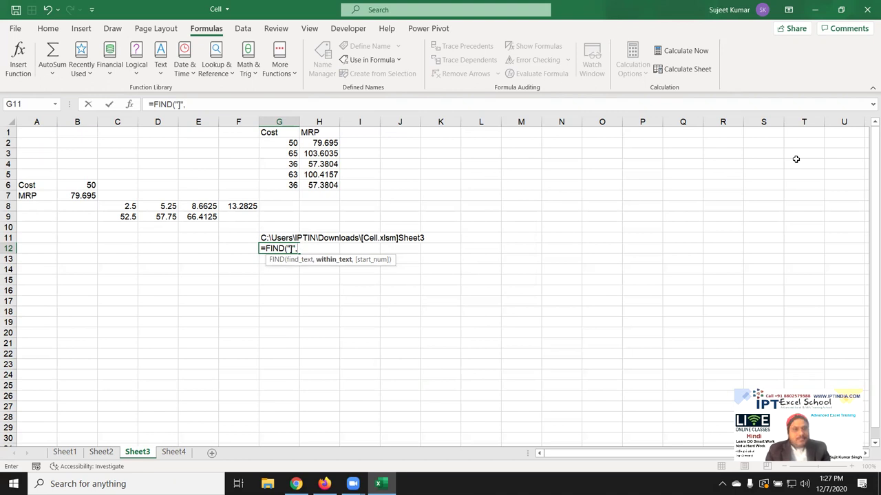
key("Up")
type(",")
type("1)")
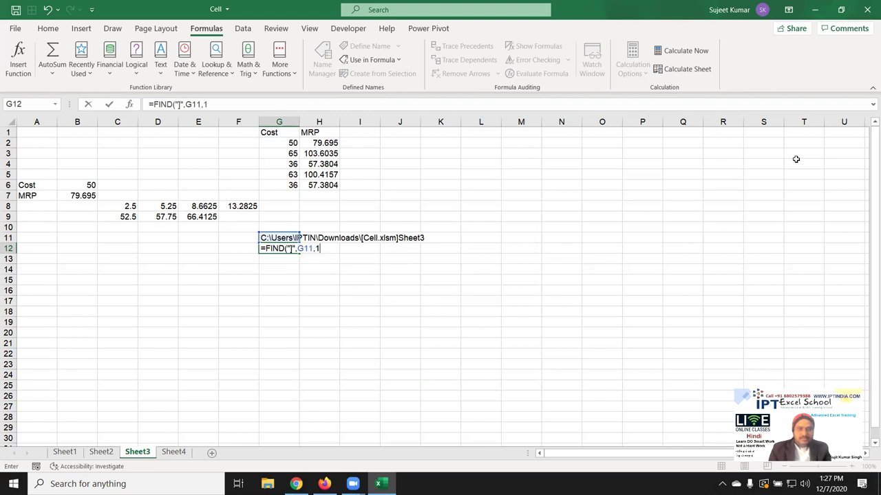
key("Tab")
- Enter =RIGHT(G11,LEN(G11)-G12) in H12 to extract Sheet3, accepting Excel's correction
type("=")
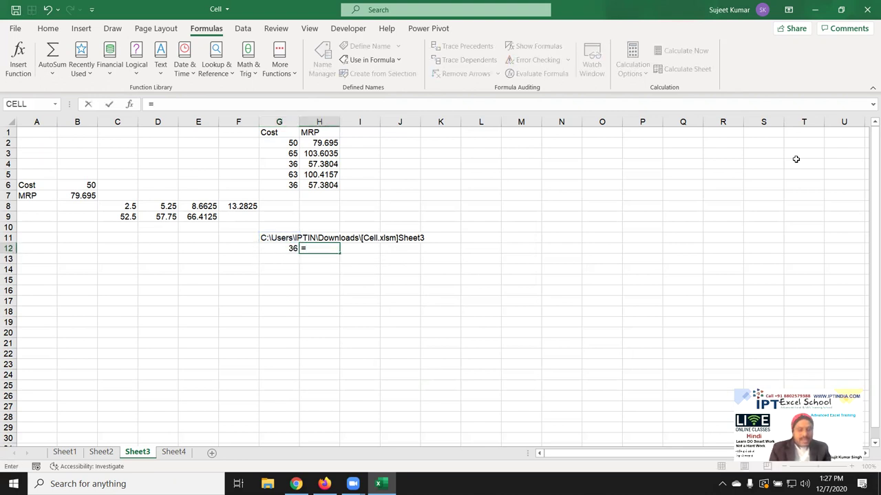
type("RIGHT(")
key("Up")
key("Left")
type(",")
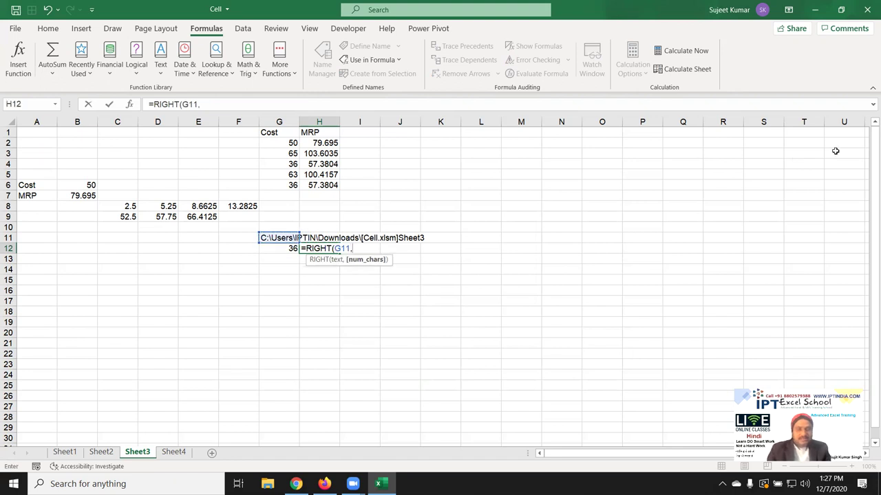
type("LEN(")
key("Up")
key("Left")
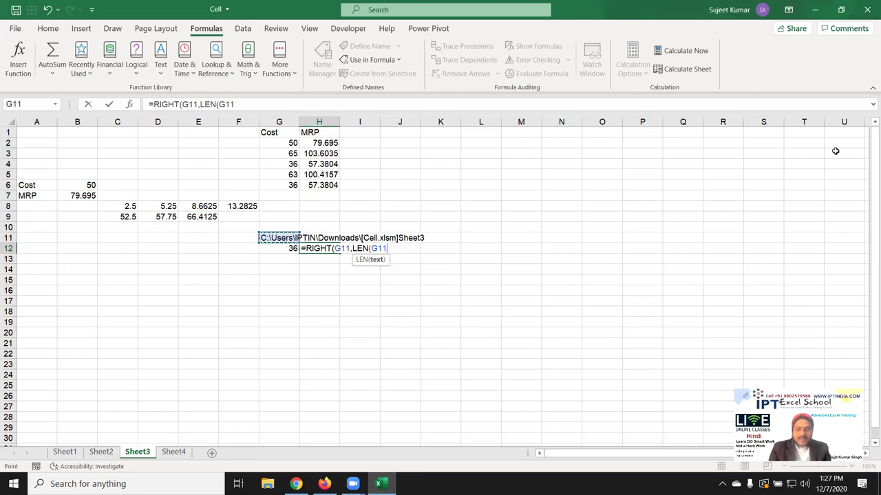
type(")-")
key("Left")
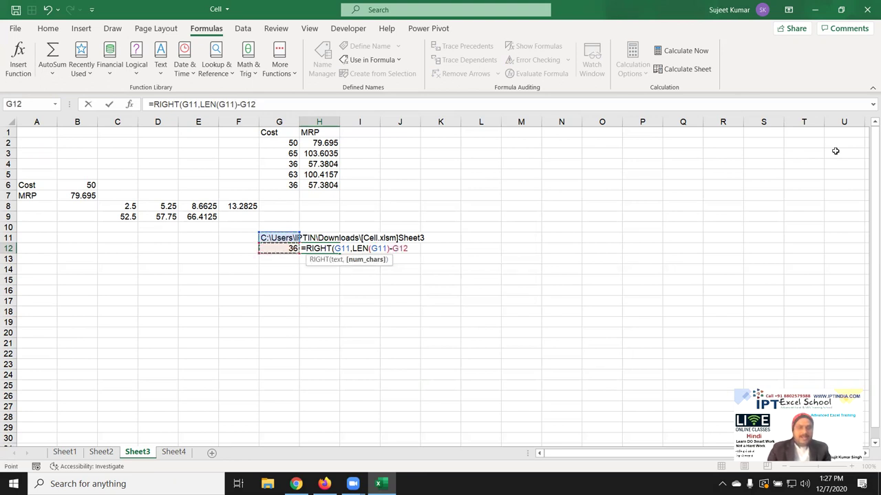
key("Return")
key("Return")
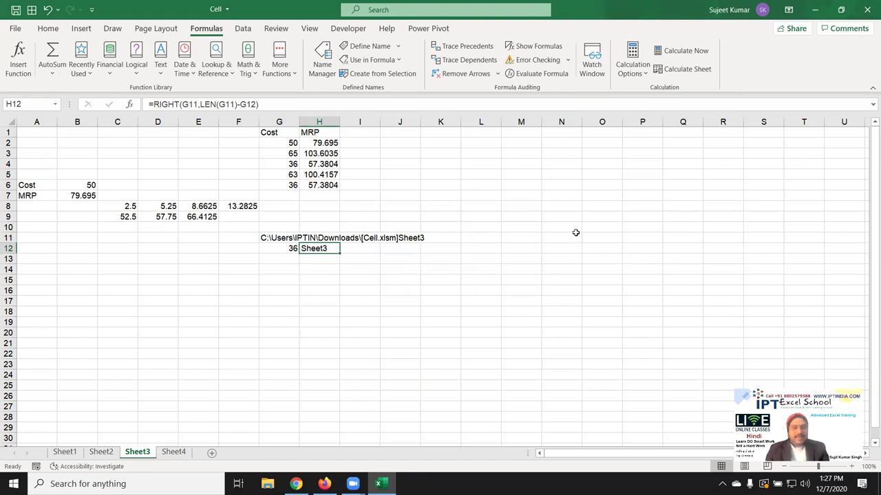
- Replace G11 with CELL("filename") in G12's FIND formula and inside H12's LEN
left_click(270, 238)
left_click_drag(217, 104, 152, 104)
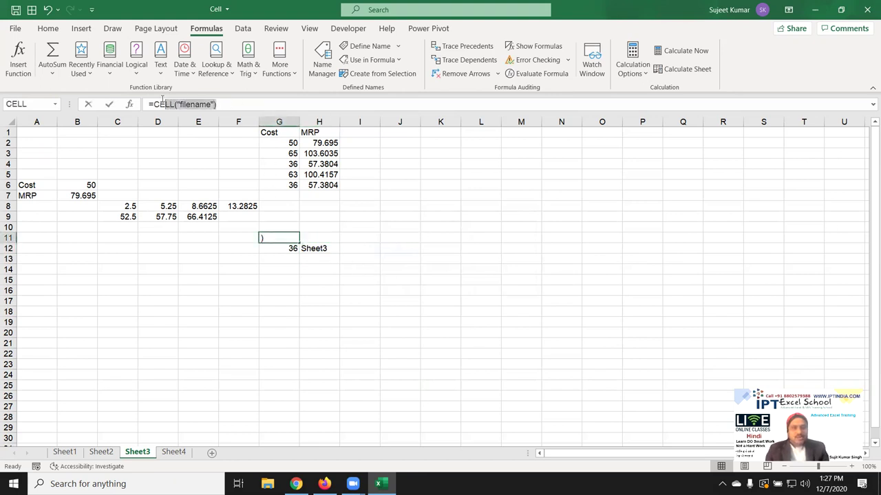
key("Escape")
left_click(288, 247)
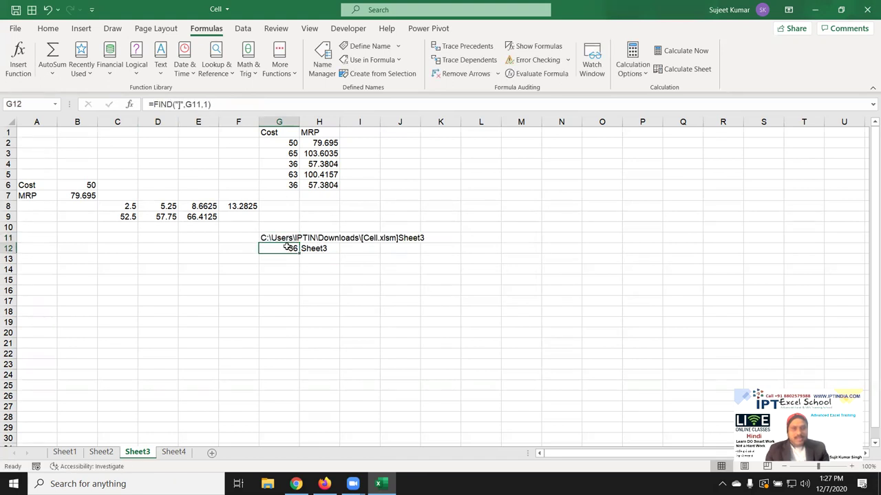
double_click(290, 248)
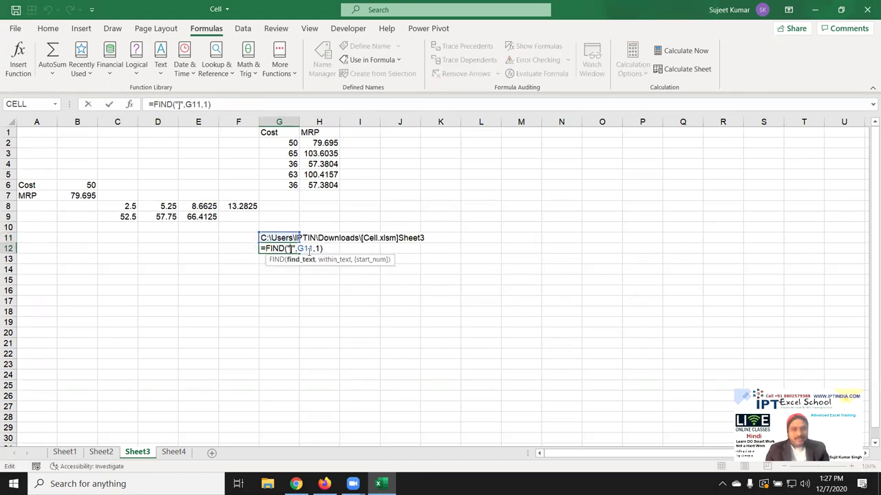
double_click(305, 248)
key("ctrl+v")
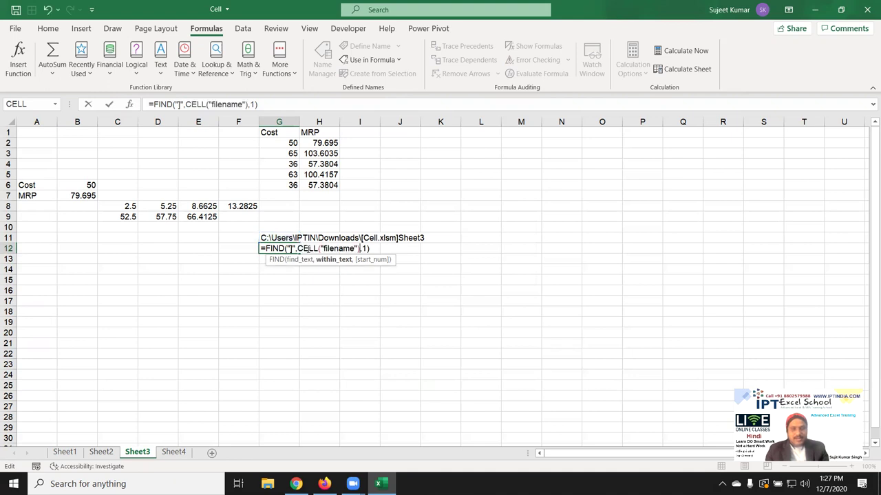
key("Return")
double_click(320, 249)
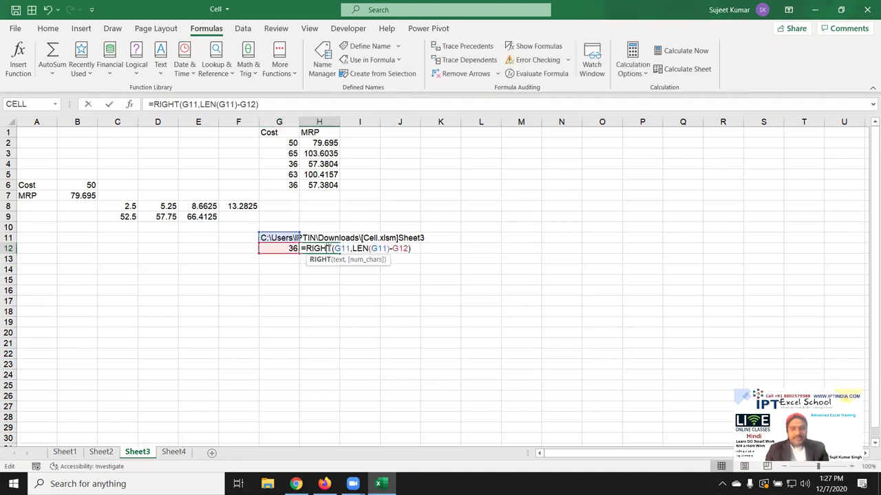
double_click(380, 248)
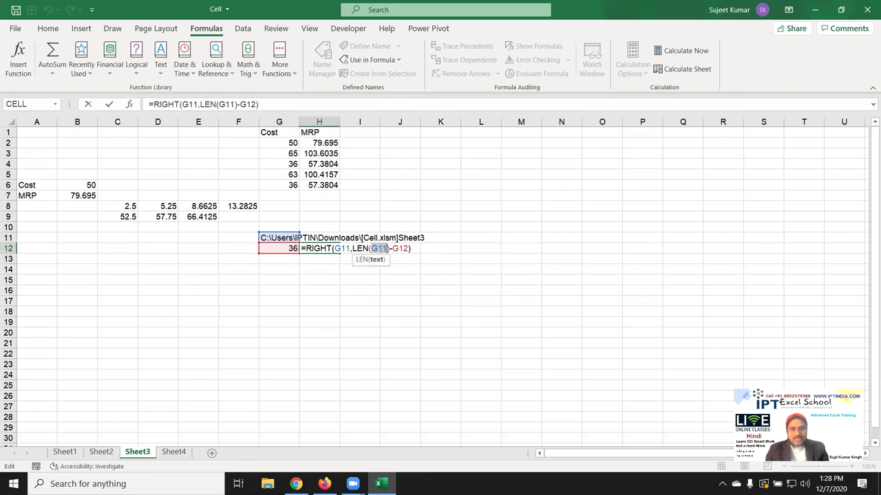
key("ctrl+v")
key("Return")
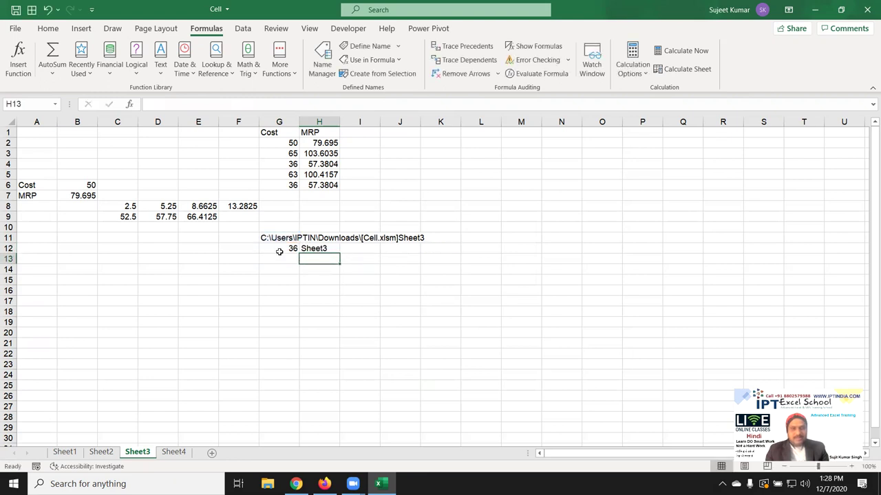
- Replace G12 in H12 with the FIND expression, still returning Sheet3
left_click(277, 248)
double_click(278, 249)
left_click_drag(297, 248, 377, 248)
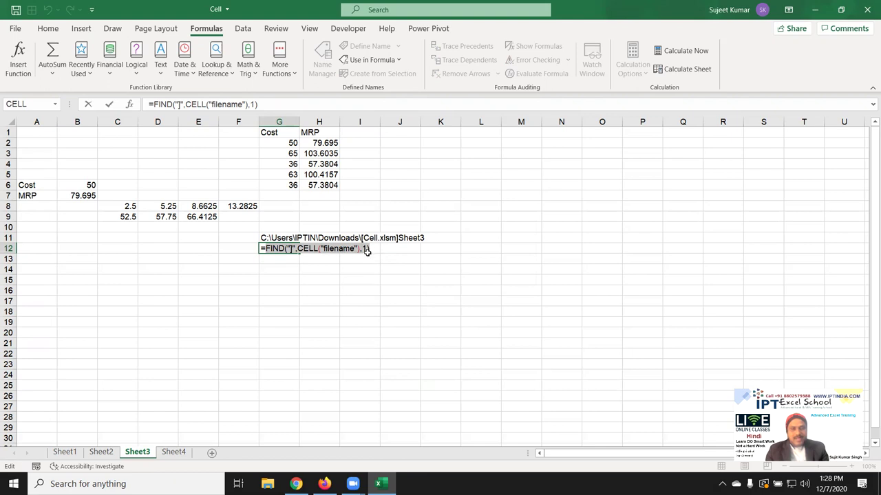
key("Escape")
double_click(320, 248)
double_click(447, 248)
key("ctrl+v")
key("Return")
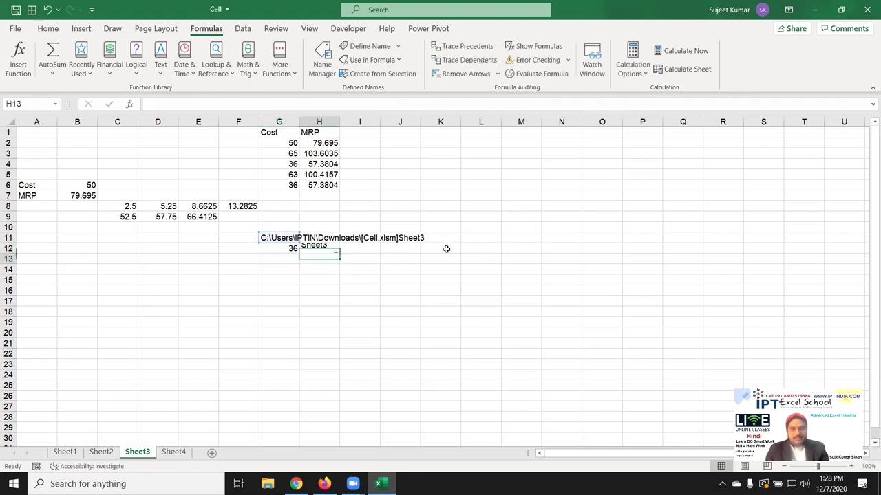
left_click(323, 248)
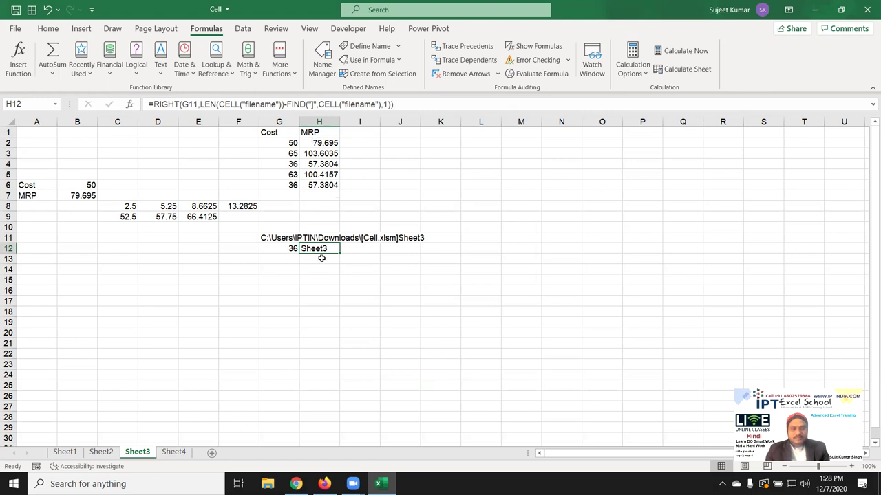
left_click(357, 249)
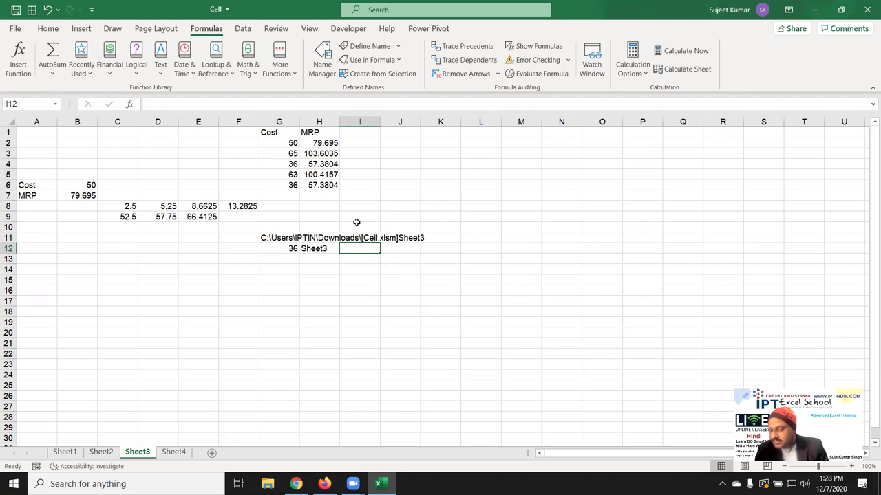
left_click(316, 250)
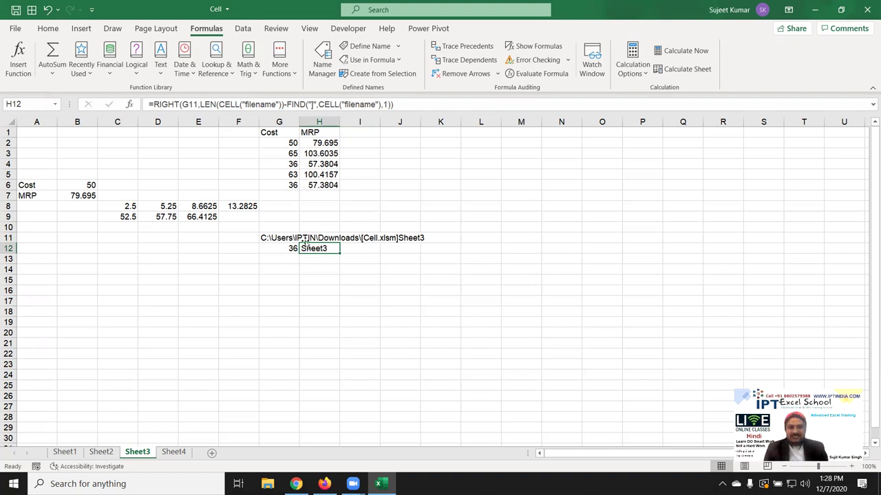
left_click(295, 249)
left_click(322, 249)
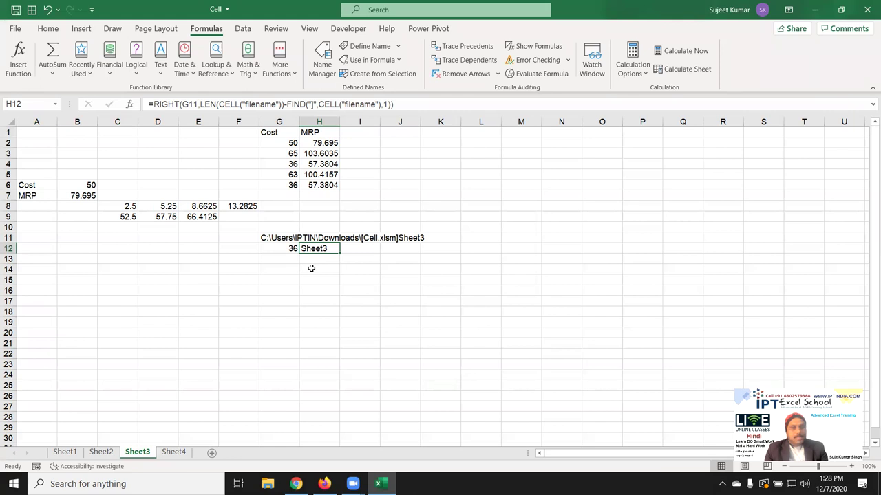
left_click(360, 251)
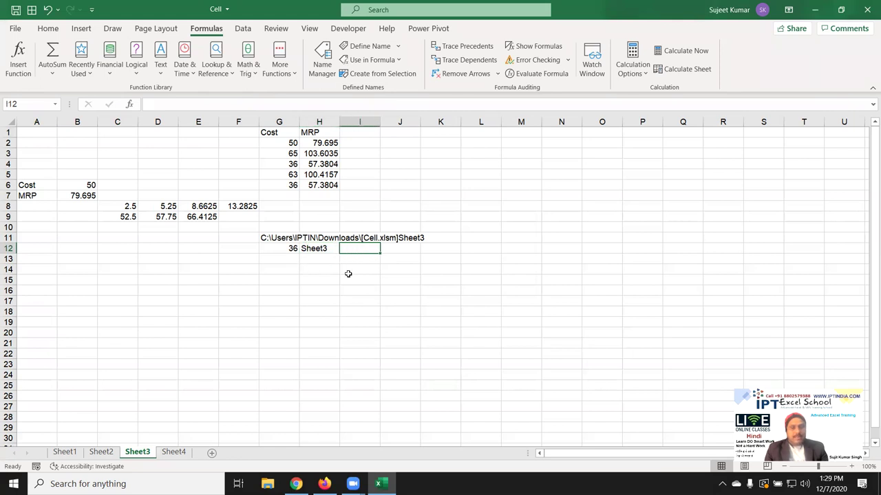
left_click(304, 143)
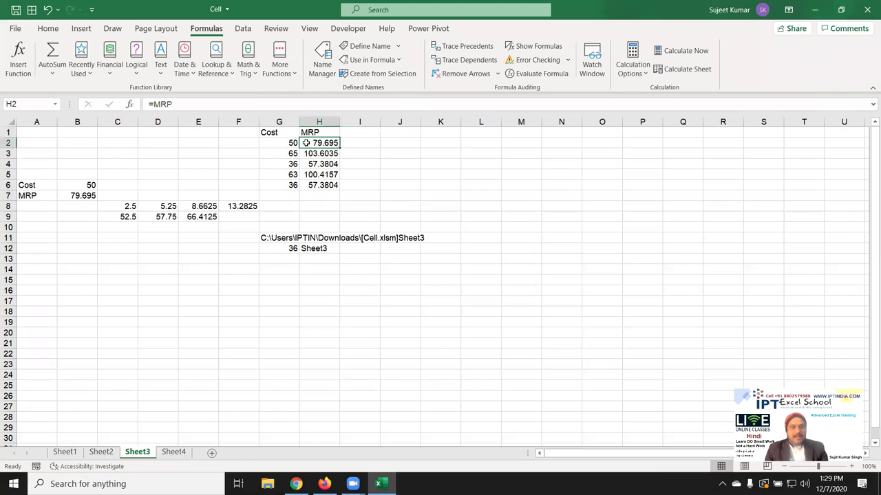
left_click(315, 197)
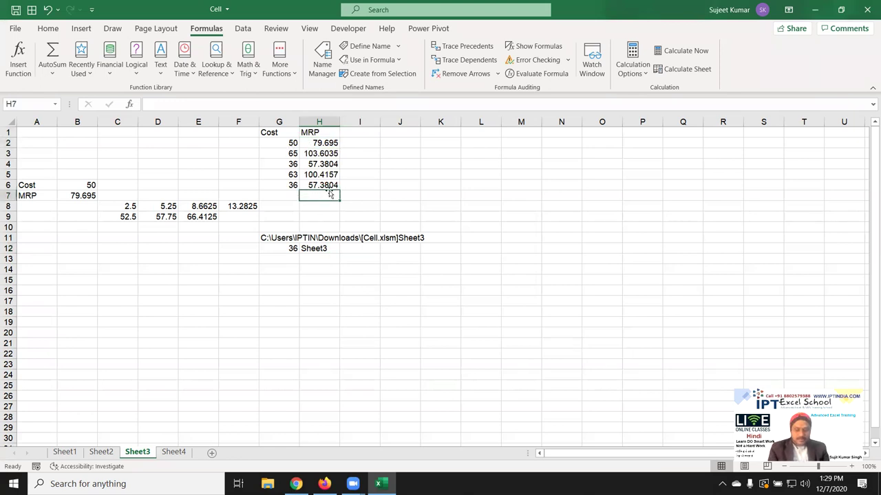
left_click(315, 250)
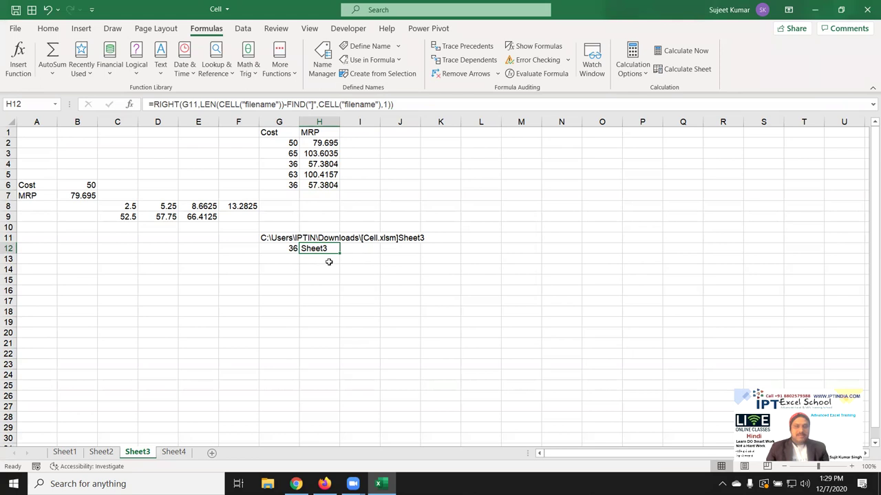
left_click(323, 259)
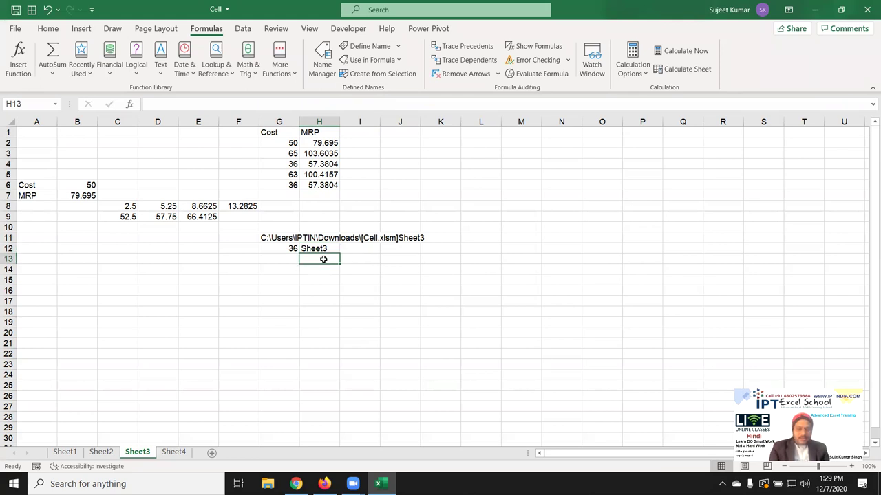
- Enter =ADDRESS(ROW(),COLUMN()-1,,,H12) in H13, giving Sheet3!$G$13
type("=")
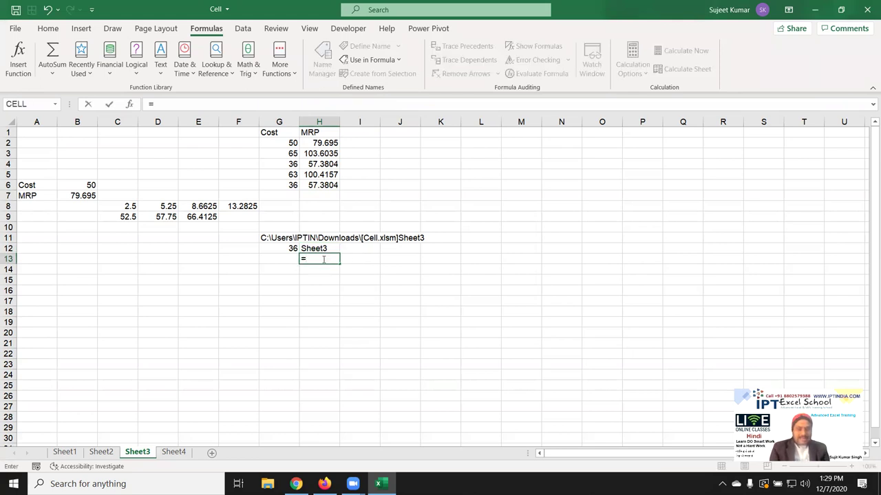
type("ad")
key("Tab")
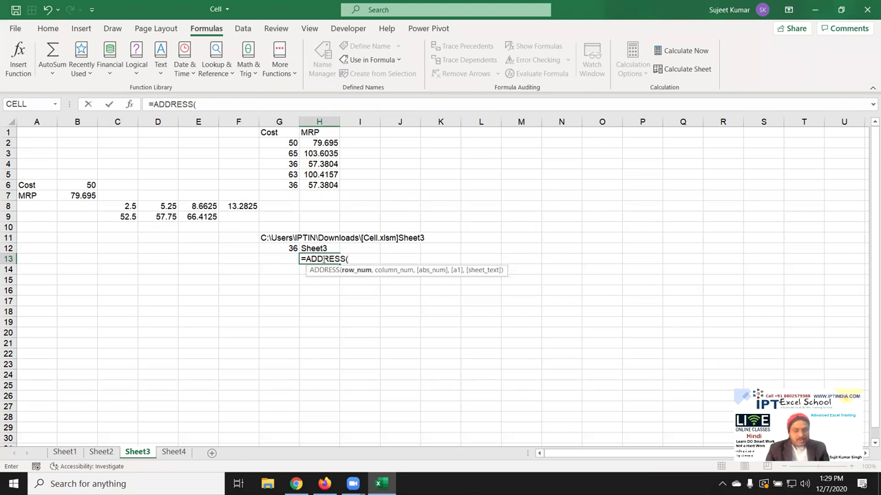
type("row")
key("Tab")
type("),col")
key("Tab")
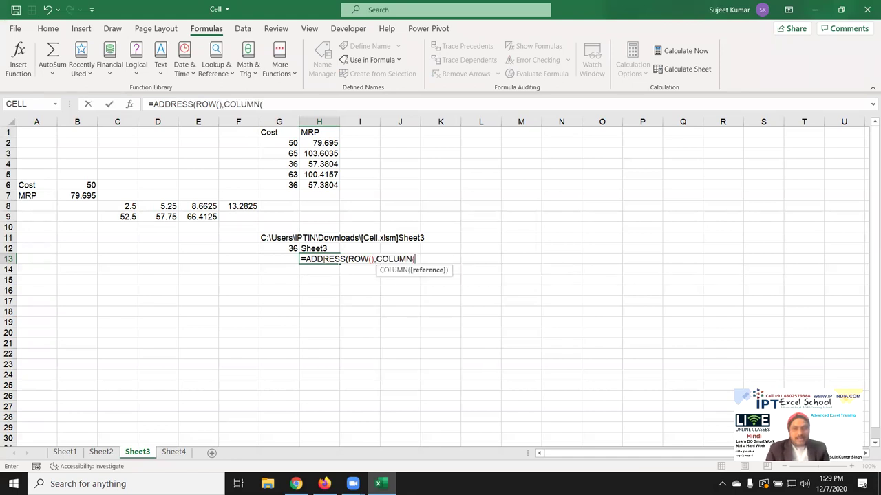
type(")-1")
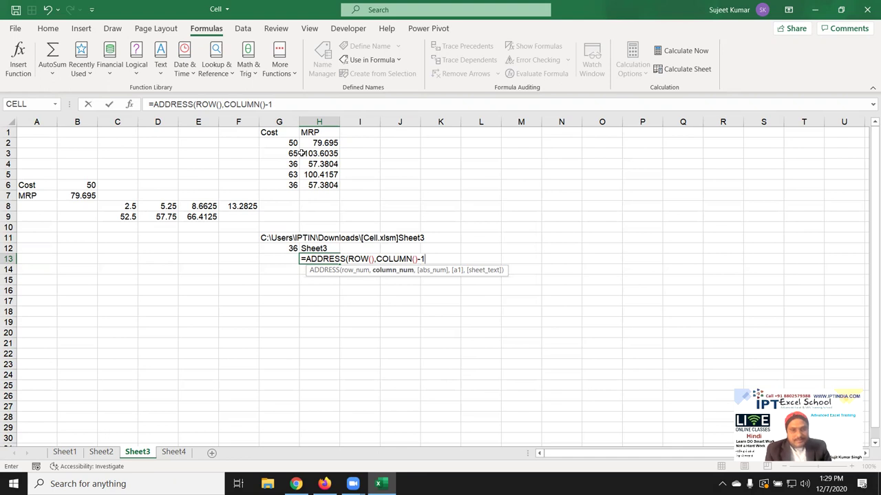
type(",")
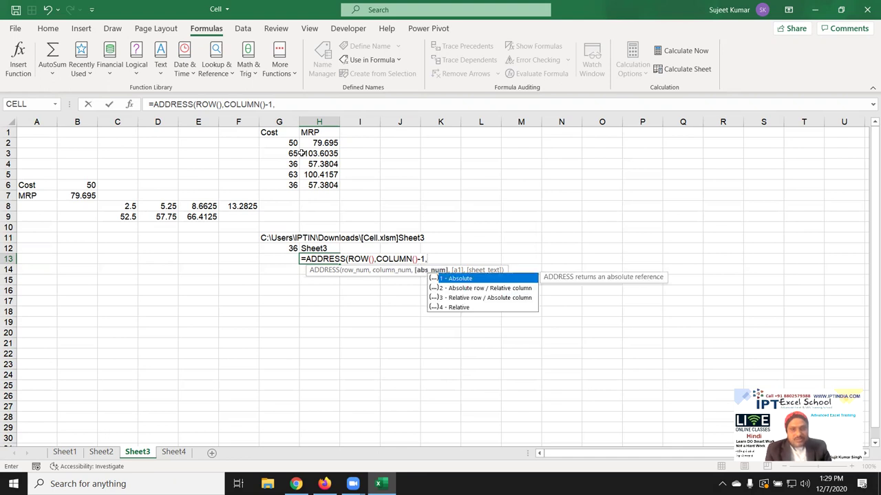
type(",")
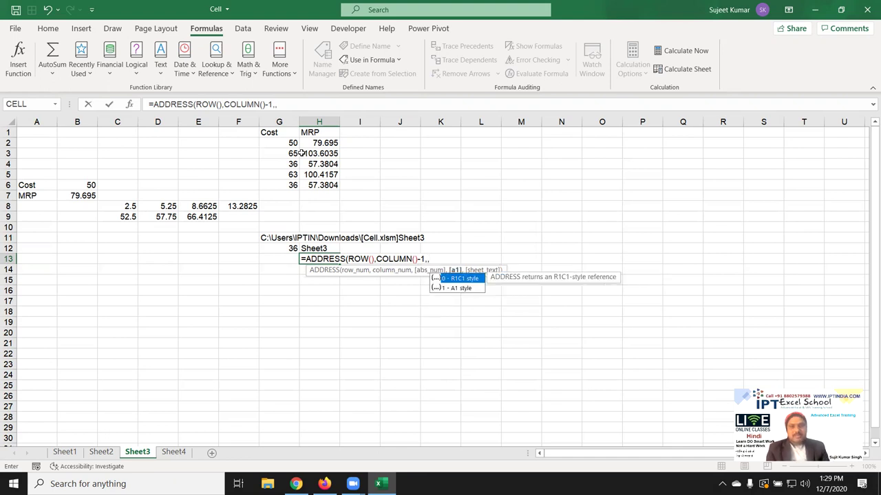
type(",")
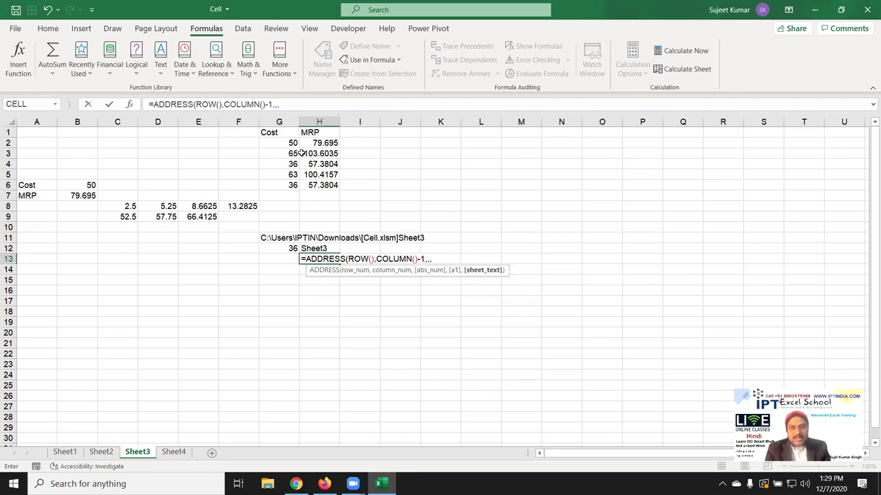
key("Up")
type(")")
key("Return")
- Review H13's formula references, then move up to H6 to show its =MRP formula
key("Up")
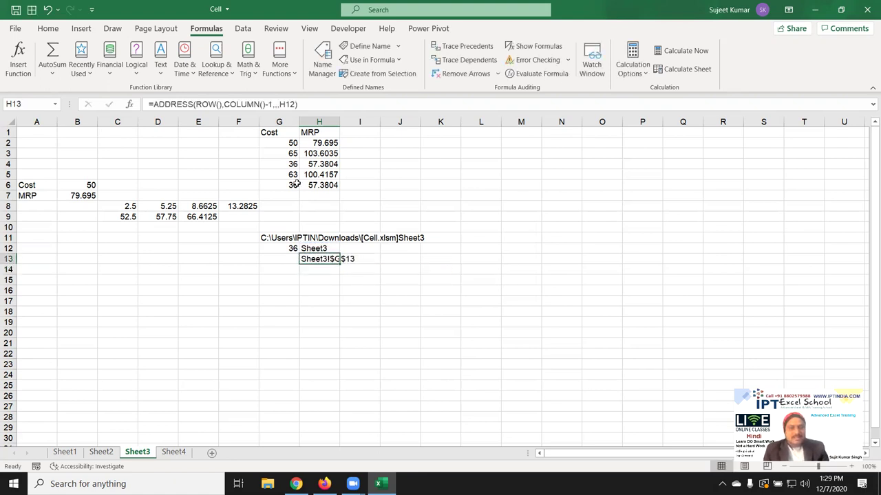
left_click(329, 290)
left_click(324, 258)
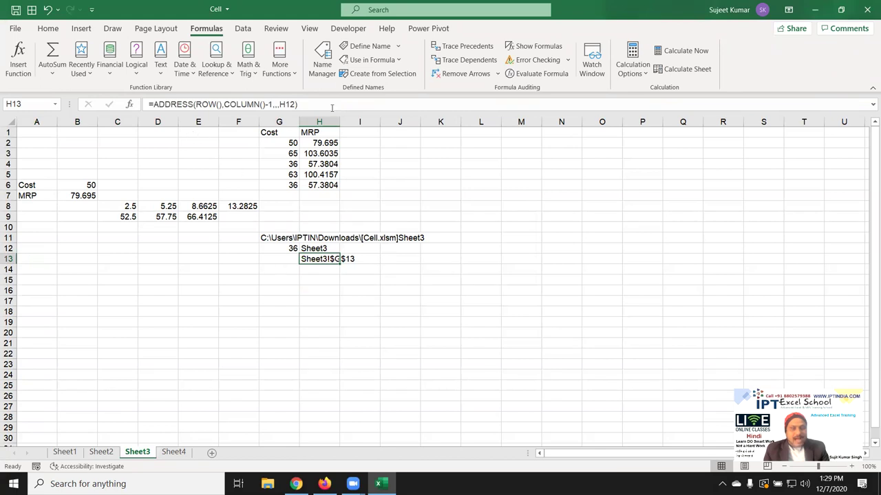
double_click(309, 259)
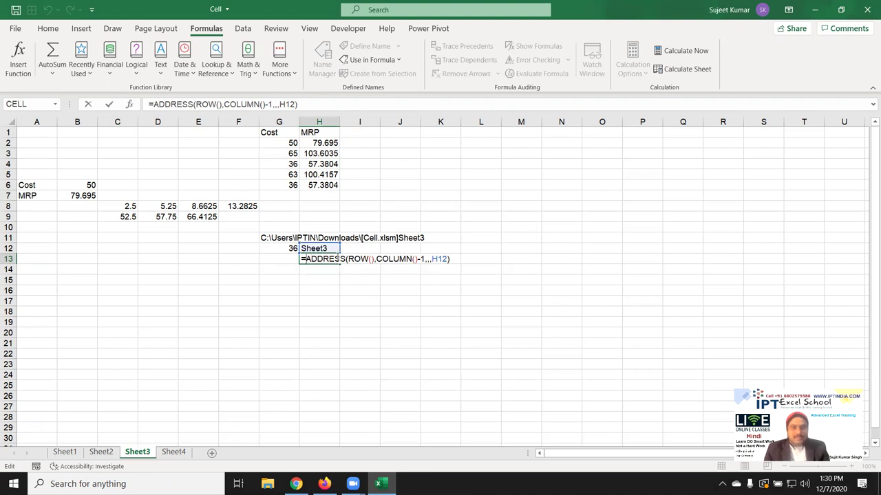
key("shift+Return")
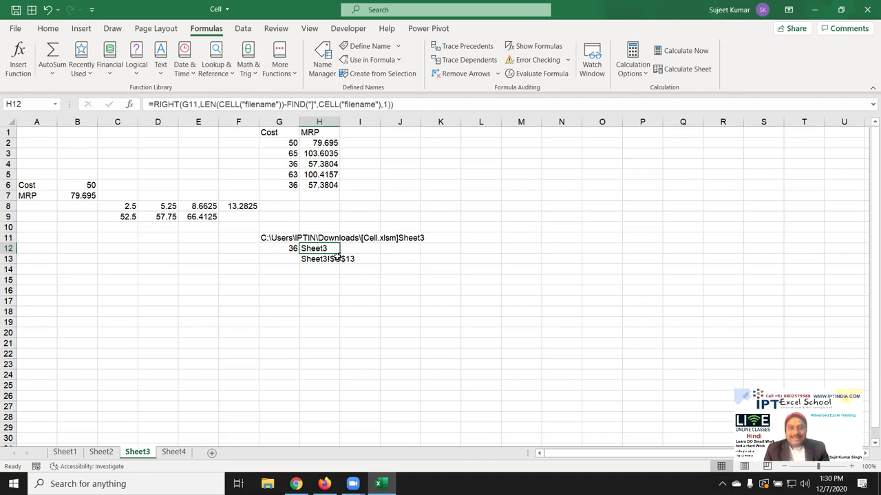
key("Up")
key("Up")
key("Up")
key("Up")
key("Up")
key("Left")
key("Up")
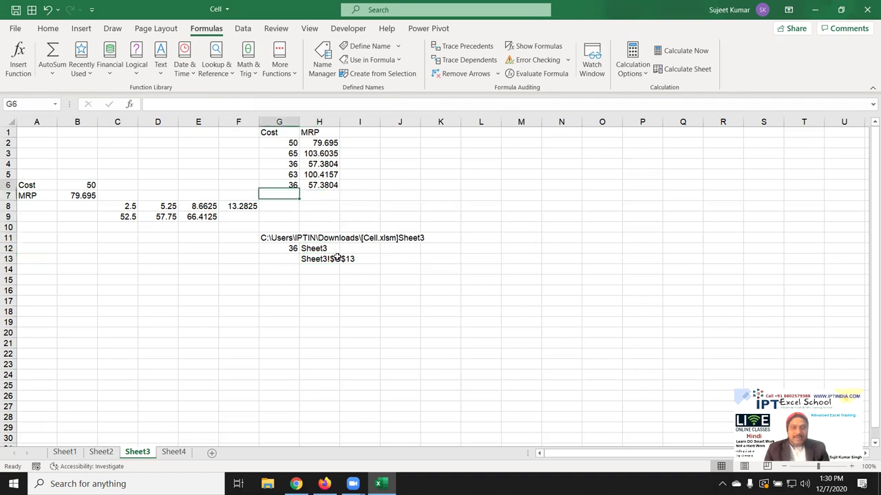
key("Right")
key("Up")
key("Up")
key("Up")
key("Up")
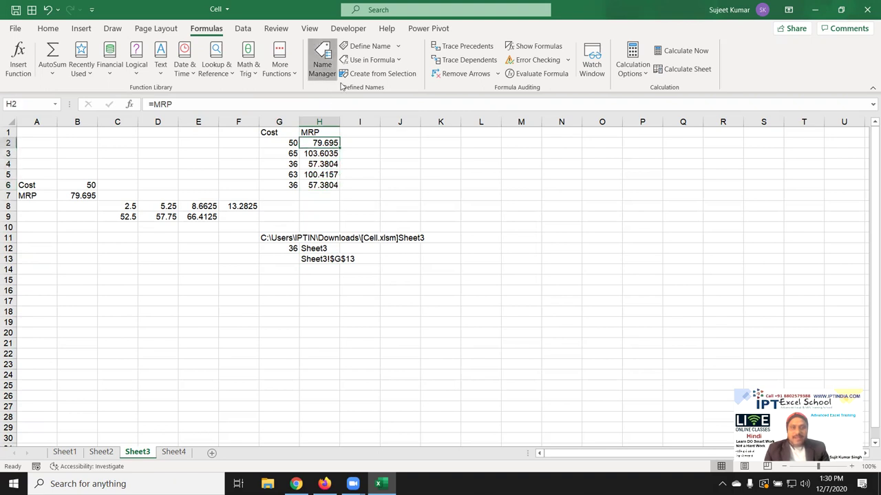
- In Name Manager, inspect M's definition Sheet3!G2+(Sheet3!G2*5%), then close without changes
left_click(337, 79)
left_click(373, 201)
left_click(373, 191)
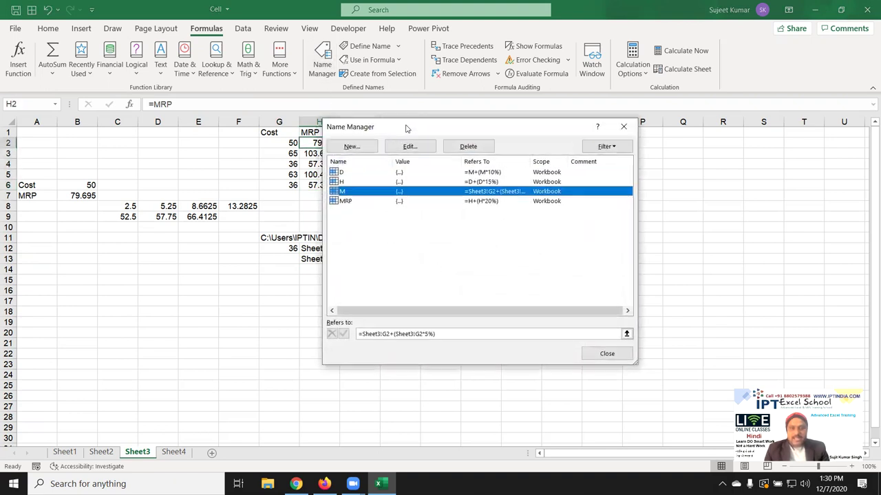
left_click_drag(406, 129, 592, 92)
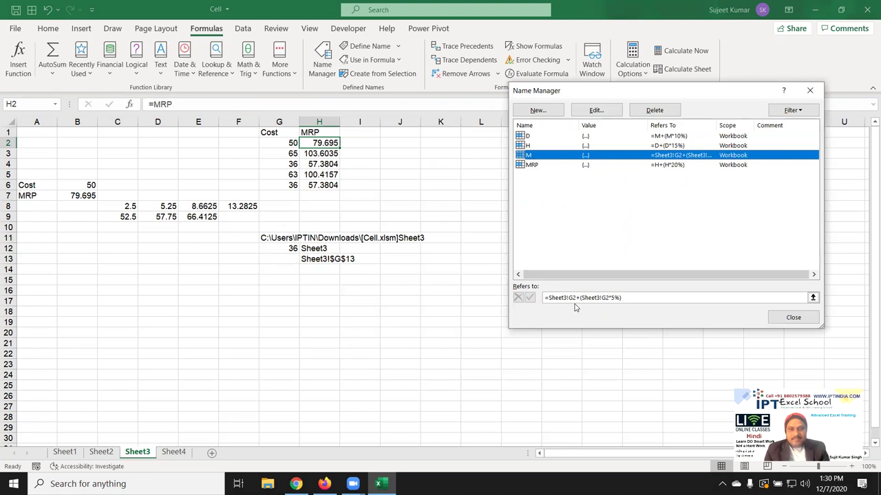
left_click_drag(575, 298, 549, 298)
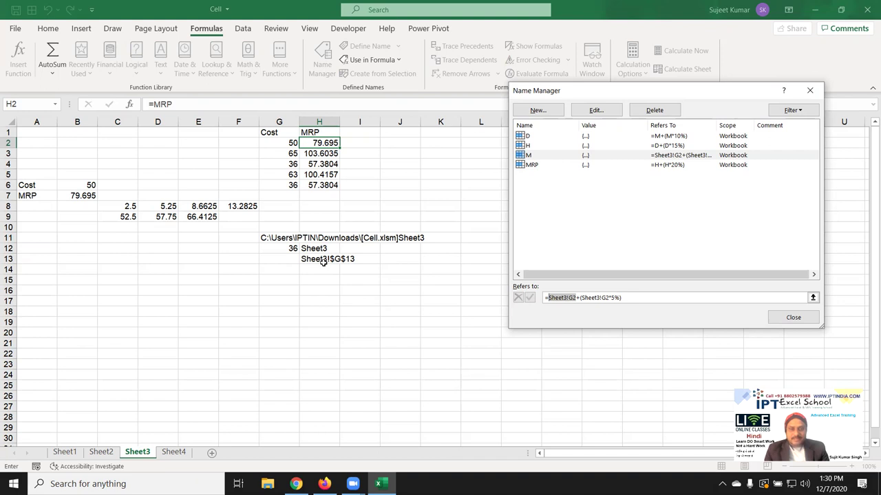
key("Escape")
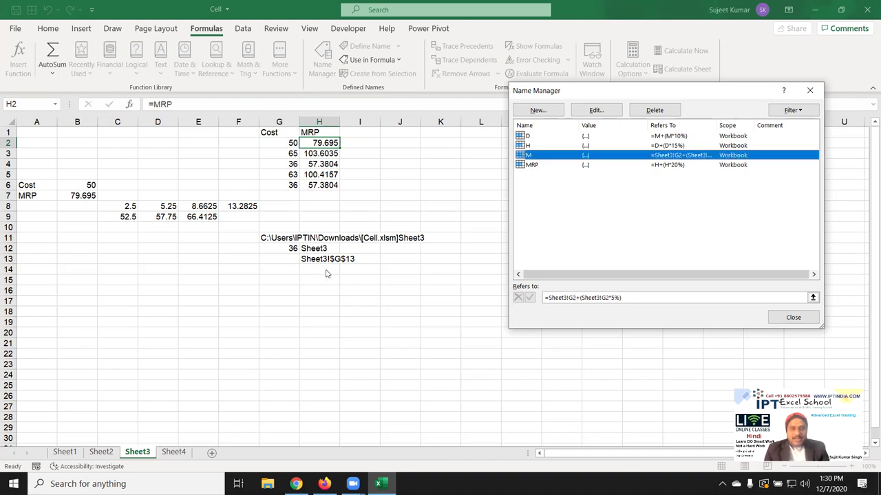
key("Escape")
left_click(324, 269)
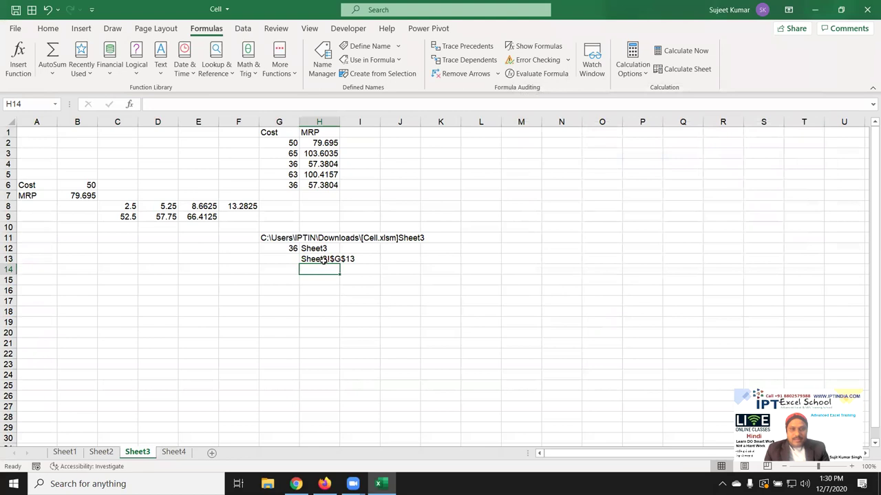
- Replace H12 in H13's ADDRESS formula with H12's RIGHT/CELL sheet-name formula
left_click(322, 259)
double_click(323, 259)
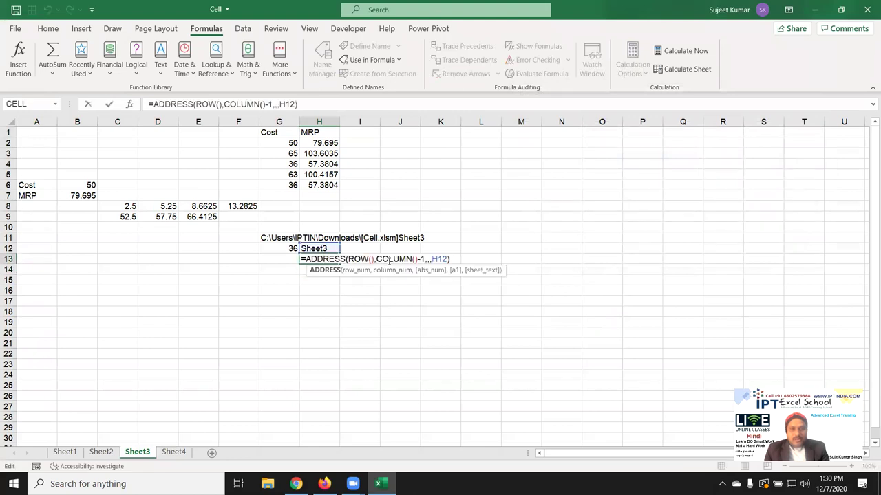
key("Escape")
left_click(313, 249)
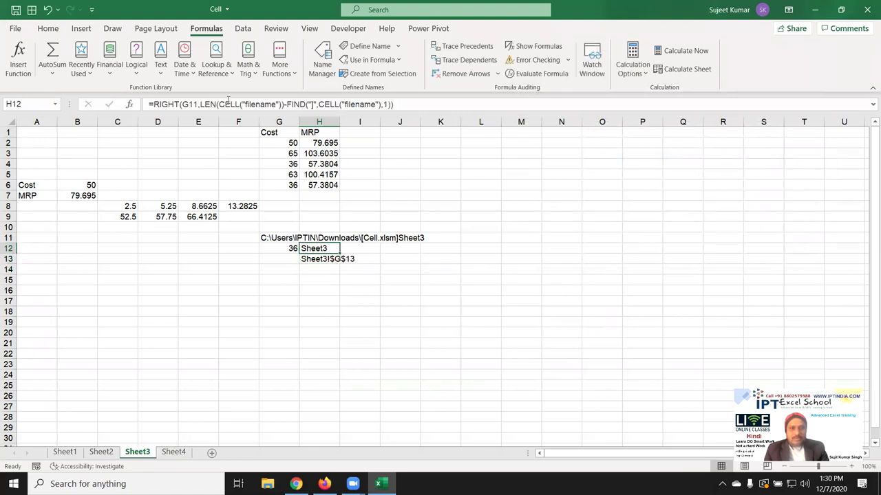
left_click_drag(154, 104, 394, 104)
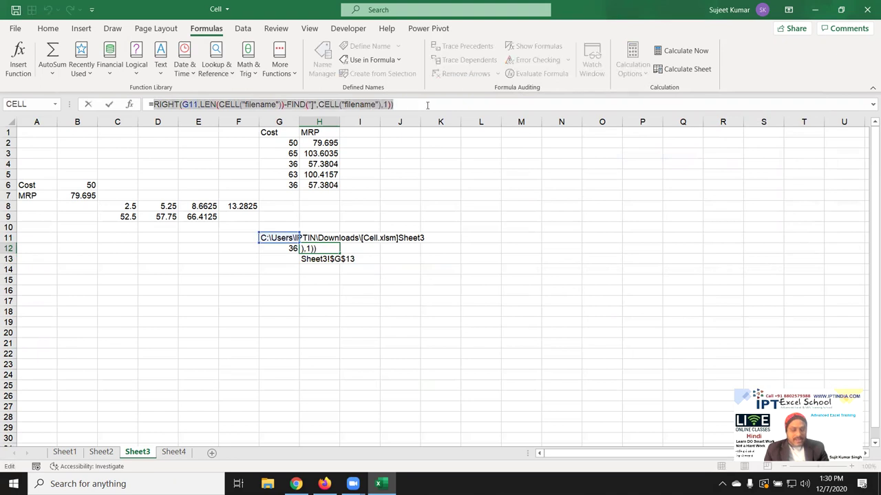
key("Escape")
double_click(329, 259)
double_click(438, 259)
key("ctrl+v")
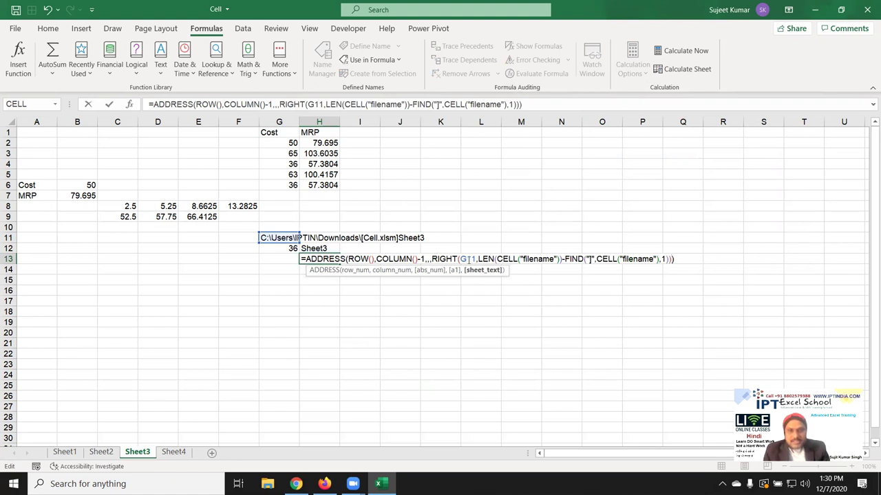
key("Return")
- Copy CELL("filename") from G11 and try substituting it for G11 in H13, cancelling the broken edit
double_click(283, 238)
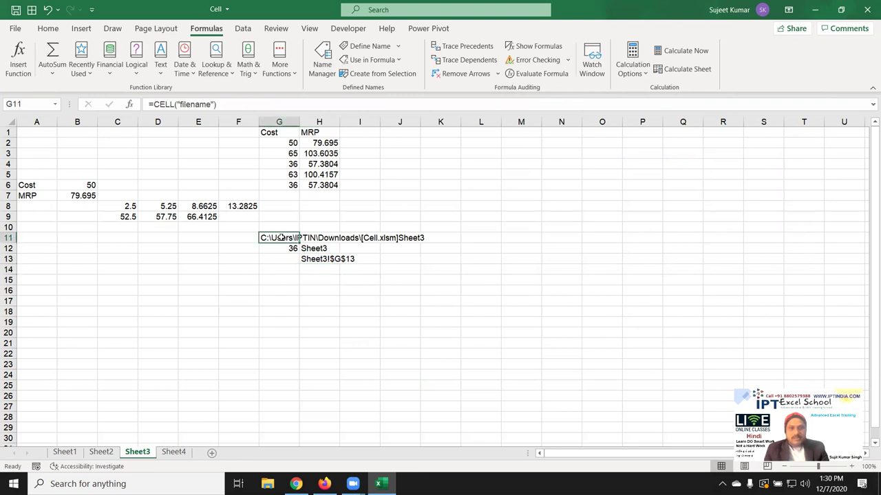
left_click_drag(333, 238, 258, 241)
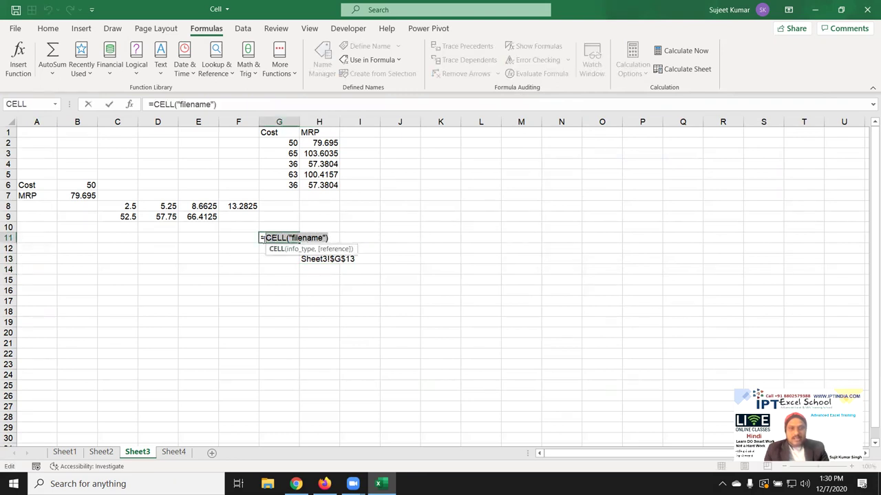
key("Escape")
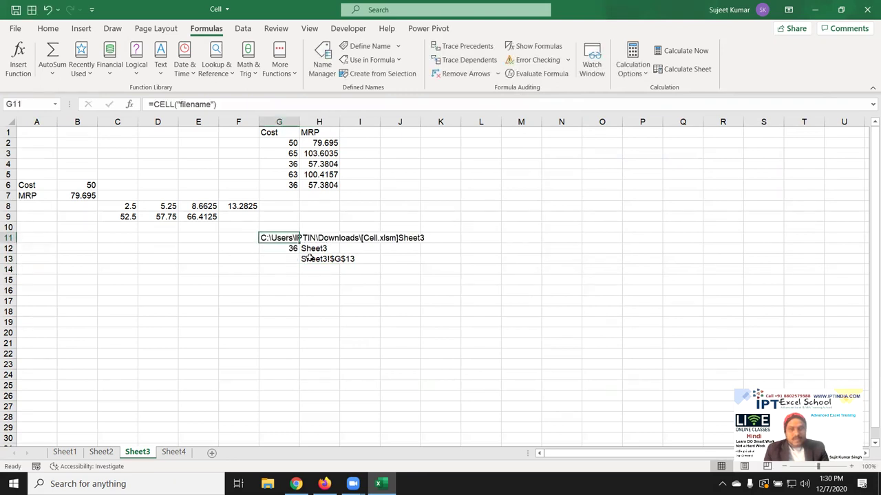
double_click(311, 259)
double_click(462, 260)
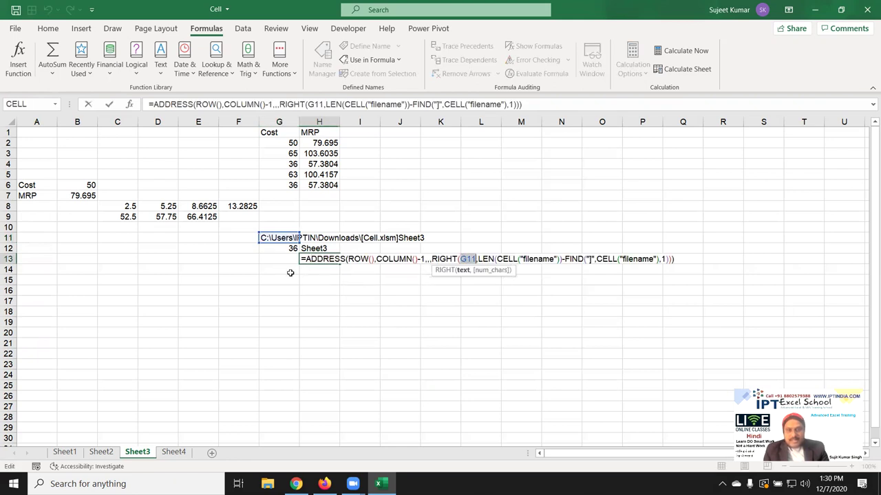
key("ctrl+v")
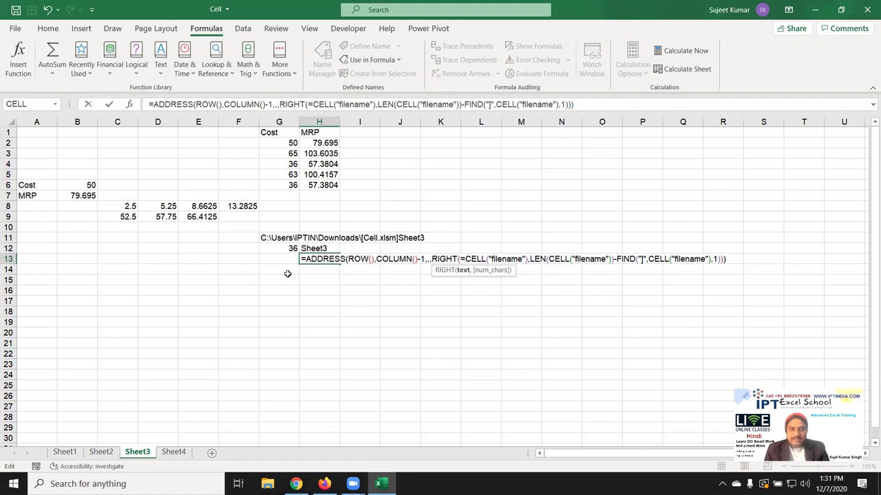
key("Return")
key("Return")
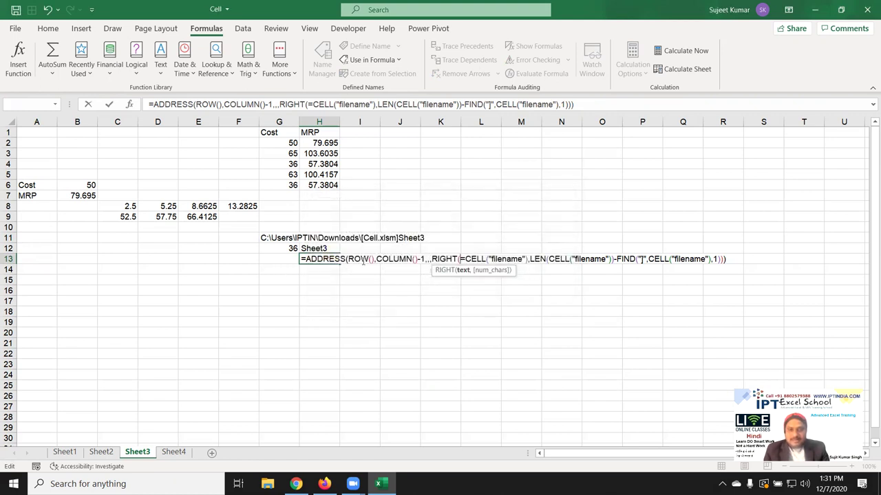
key("Escape")
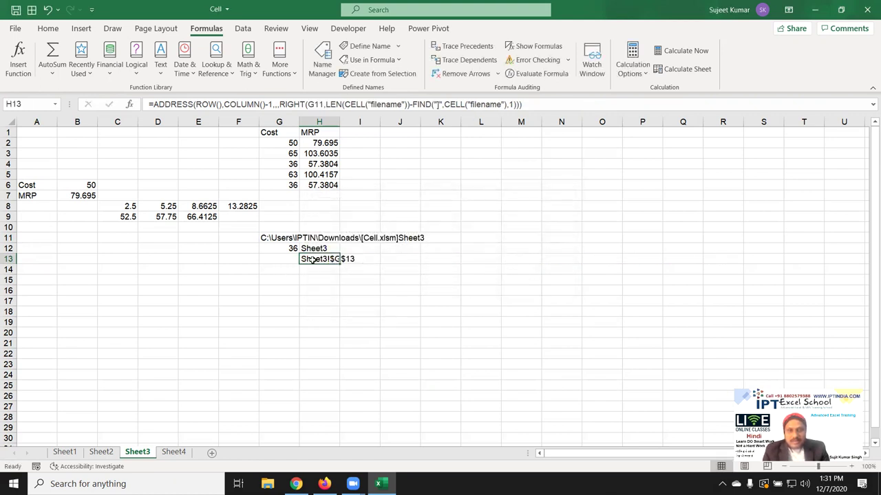
- Put CELL("filename") in place of G11 inside RIGHT, removing the stray equals sign
double_click(312, 259)
double_click(468, 259)
type("(")
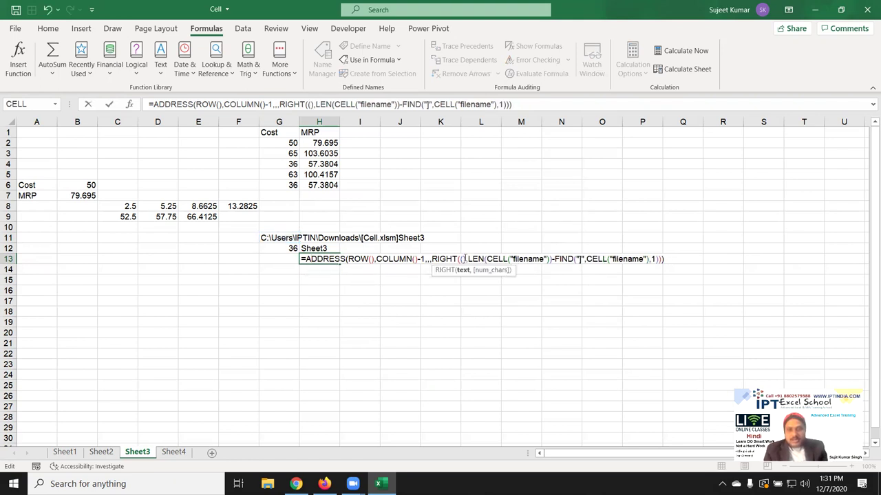
key("ctrl+v")
double_click(465, 259)
key("Delete")
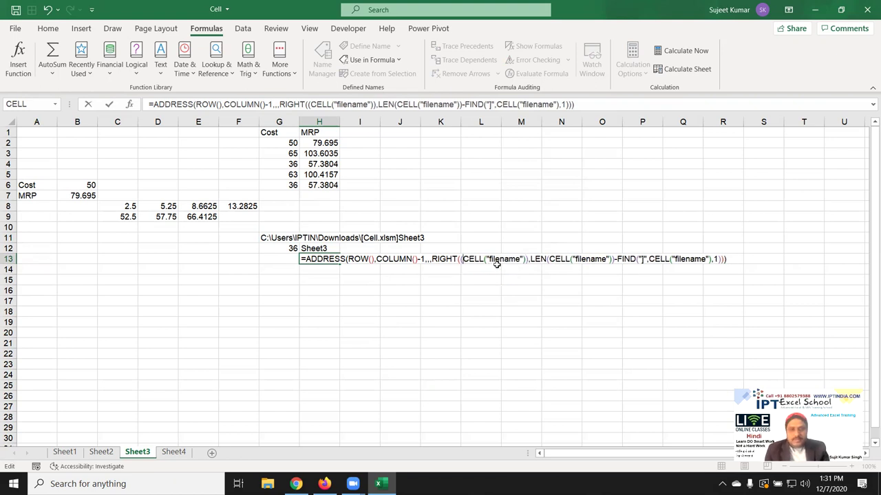
key("ctrl+Return")
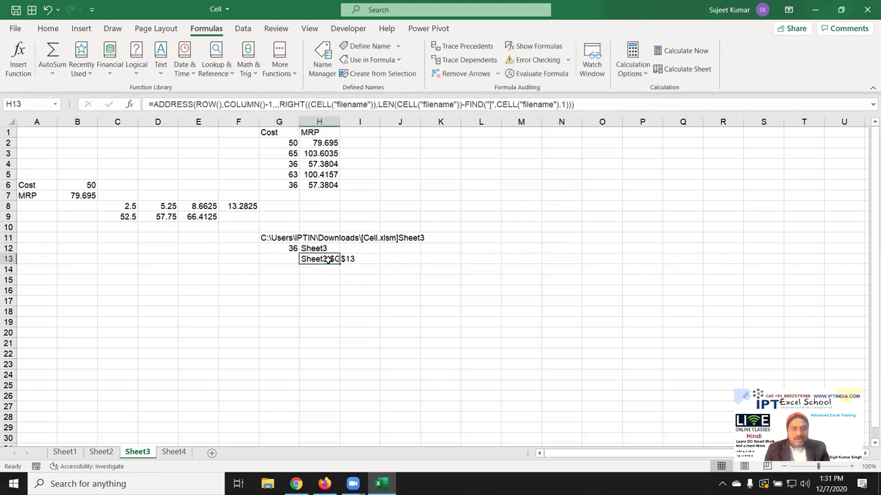
double_click(303, 260)
left_click(315, 262)
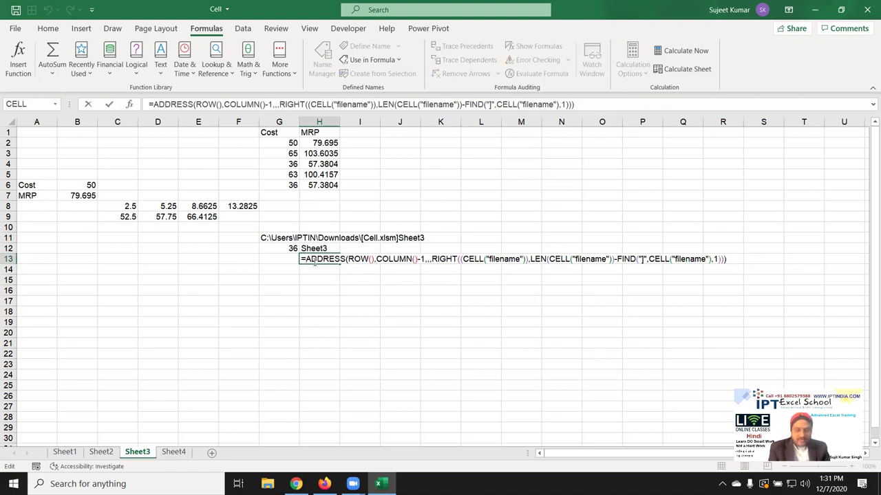
- Wrap H13's ADDRESS formula in INDIRECT so it returns the value of G13
type("ind")
key("Down")
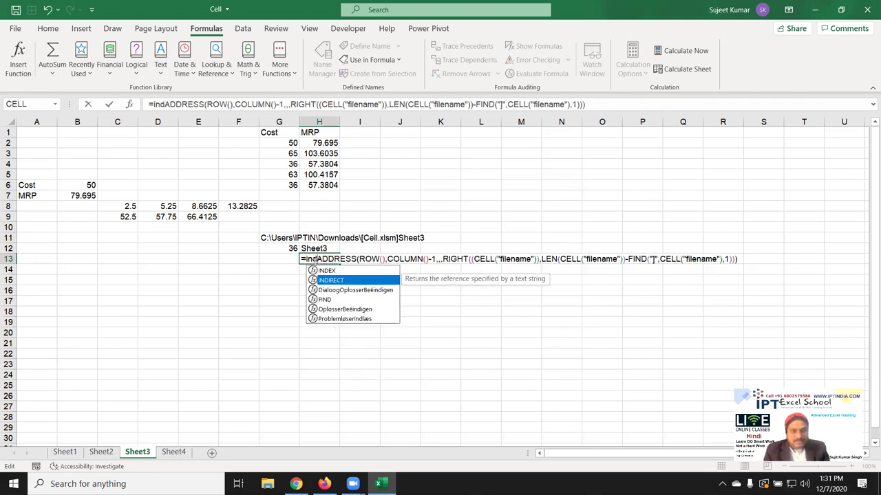
key("Tab")
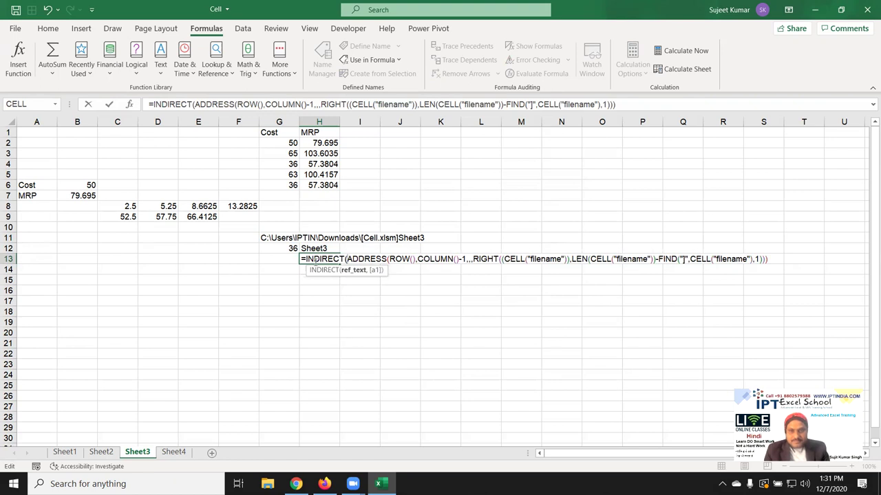
left_click(770, 259)
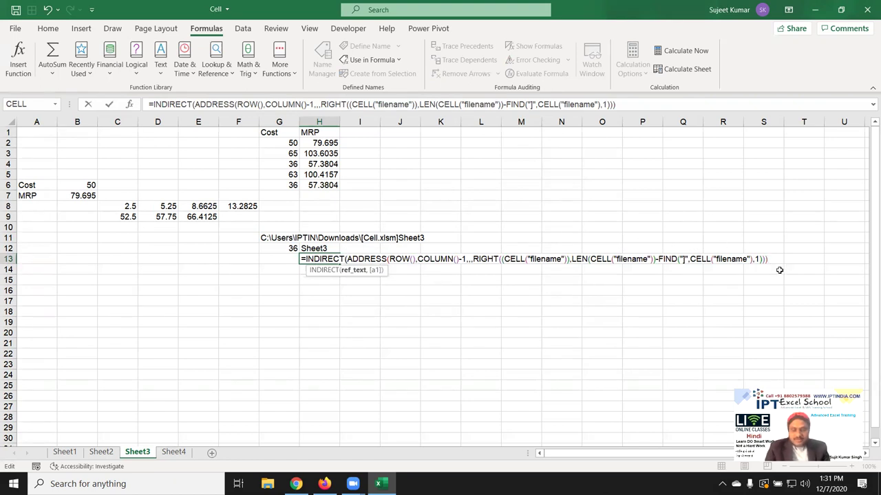
type(")")
key("Return")
key("Up")
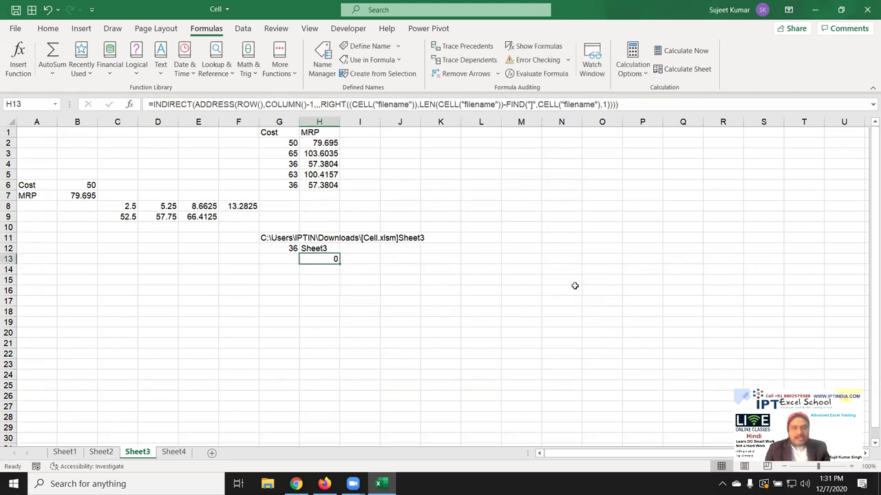
double_click(321, 256)
key("Escape")
- Enter 20 in G13, then copy H13's full INDIRECT formula from the formula bar
left_click(293, 258)
type("20")
key("Return")
left_click(293, 259)
key("Right")
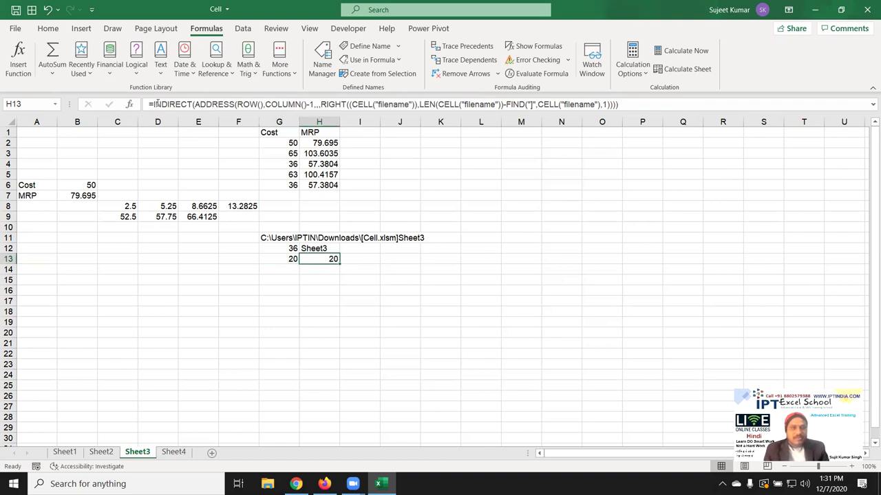
left_click_drag(155, 103, 651, 97)
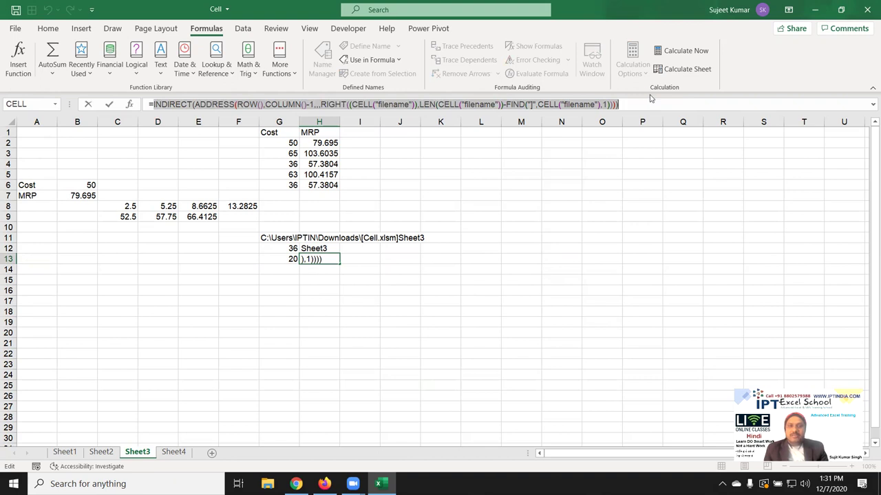
key("Home")
key("shift+End")
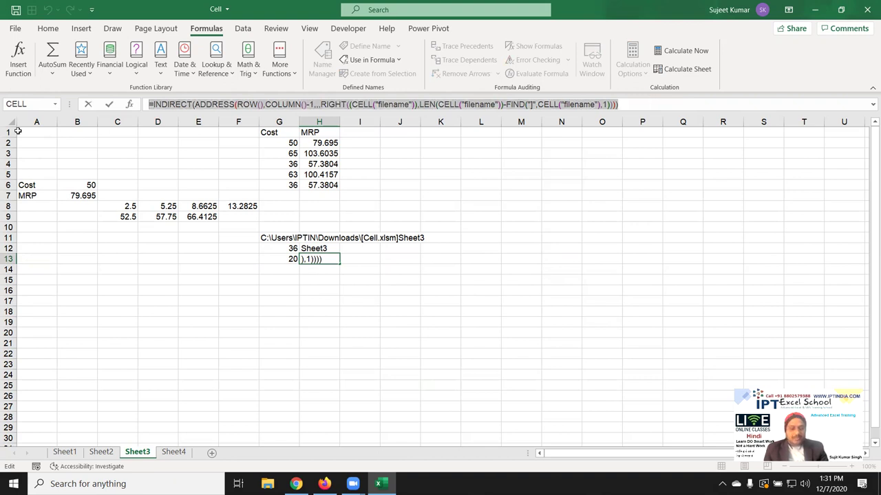
key("Escape")
- Define a new workbook name AT referring to the copied INDIRECT(ADDRESS(…)) formula
left_click(322, 60)
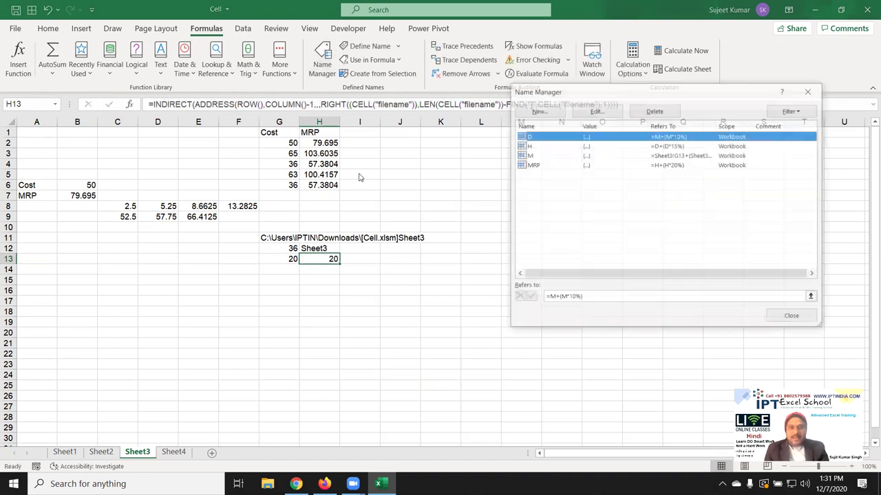
left_click(540, 156)
key("Escape")
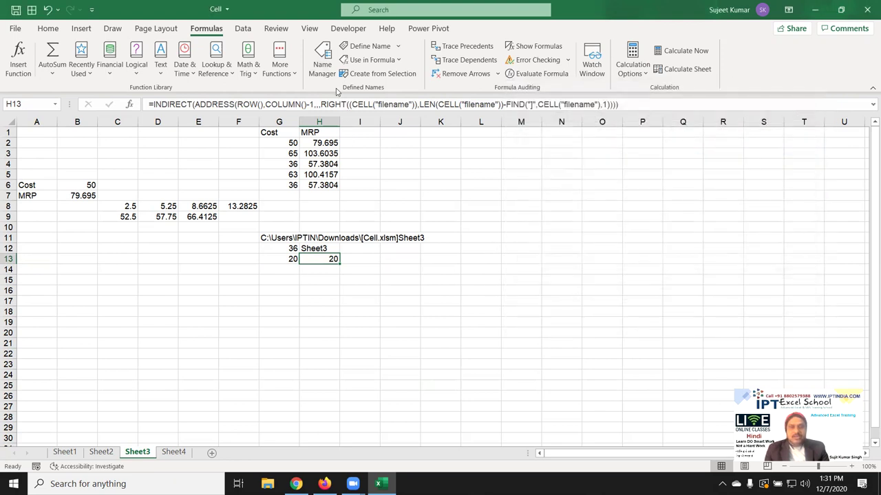
left_click(365, 46)
key("End")
type("A")
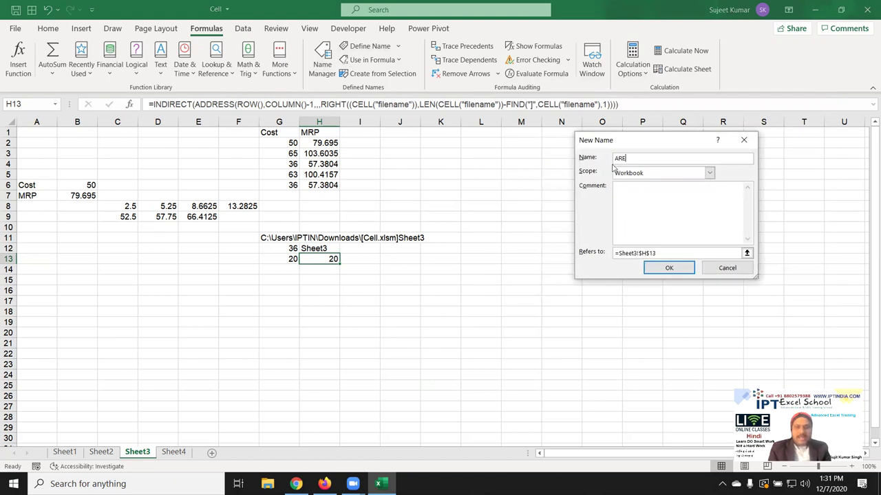
type("T")
left_click(633, 253)
key("ctrl+v")
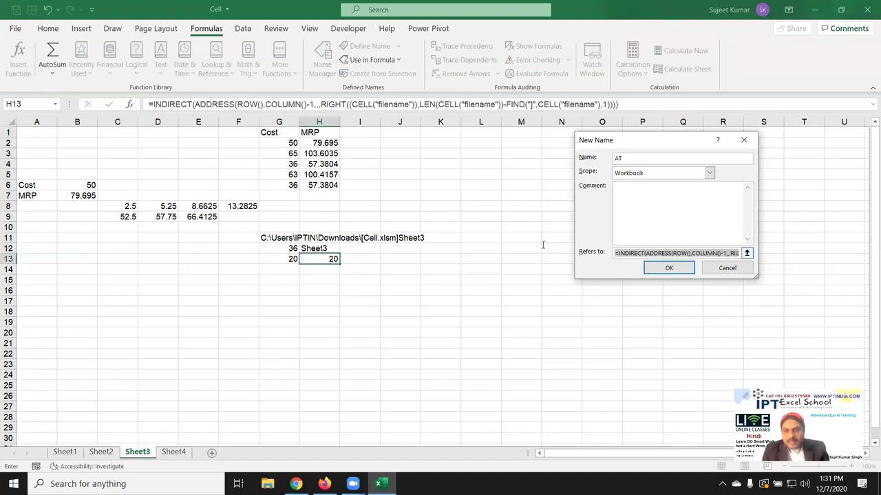
left_click(654, 271)
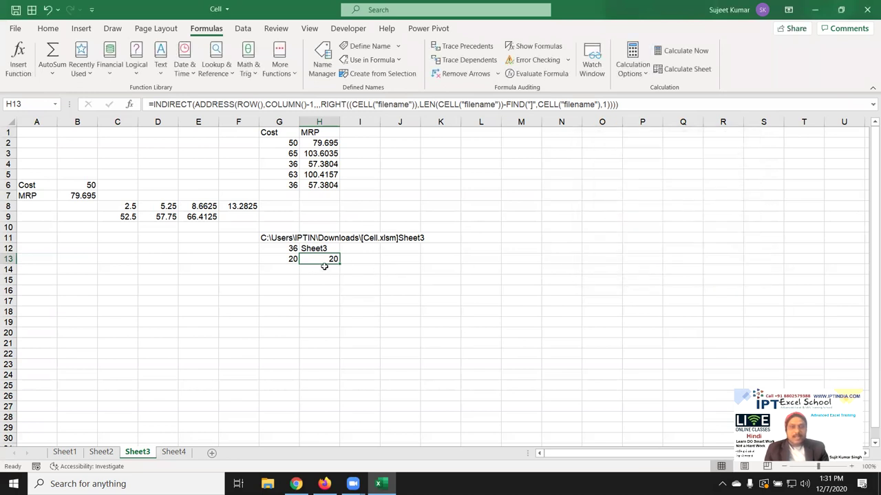
- In Name Manager, change M's definition to =AT+(AT*5%)
left_click(313, 194)
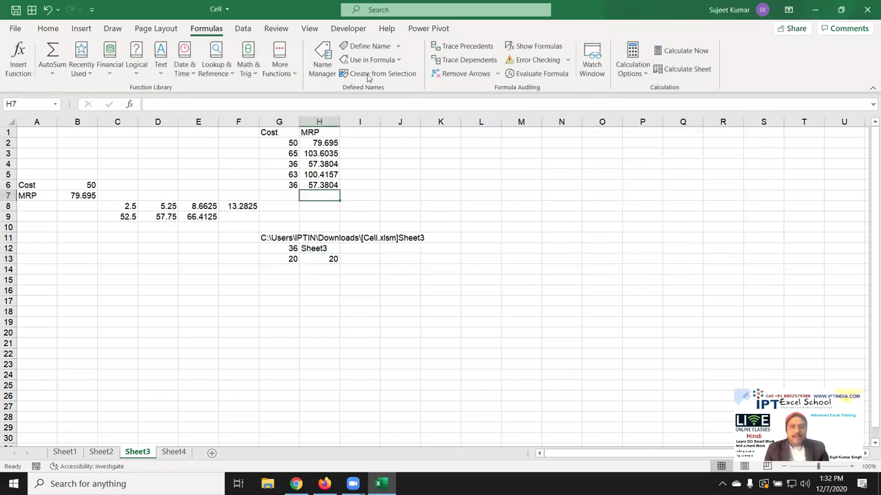
left_click(322, 60)
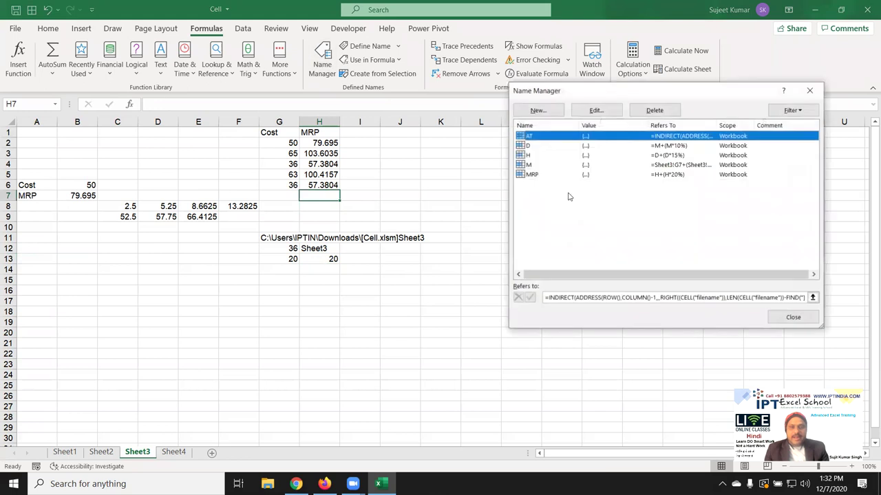
left_click(534, 165)
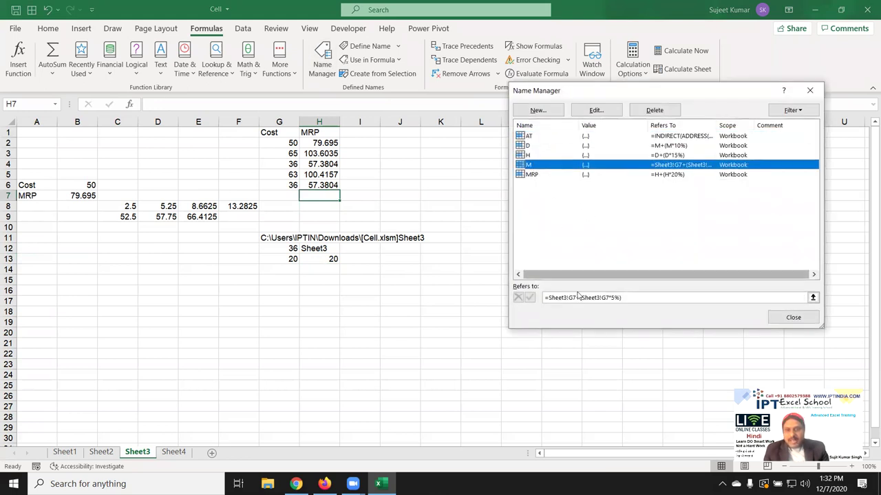
left_click_drag(576, 297, 552, 297)
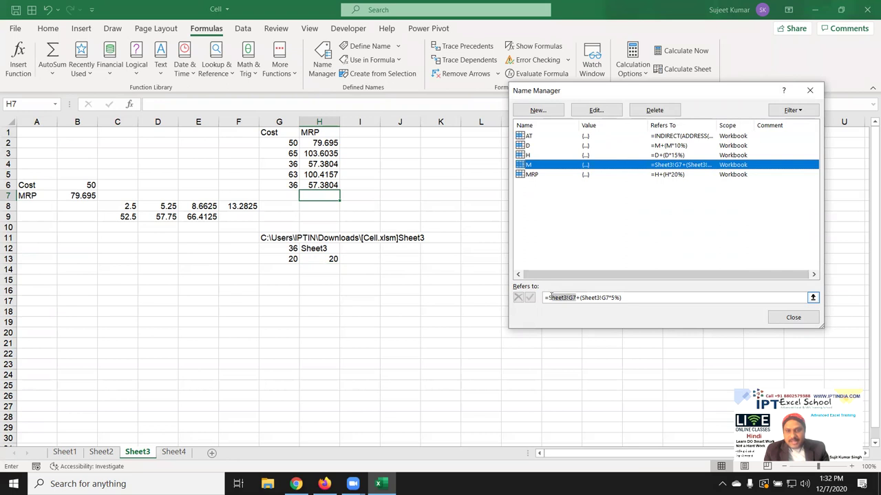
type("AT")
left_click_drag(590, 297, 563, 300)
type("AT")
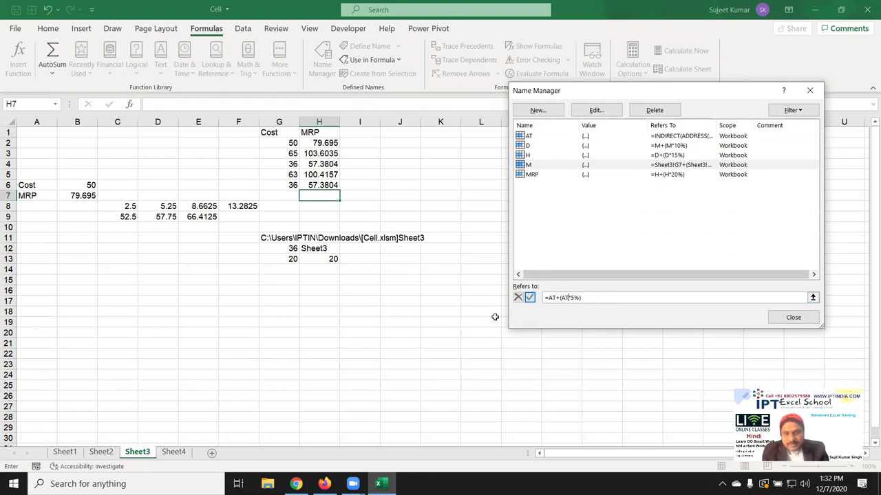
left_click(531, 299)
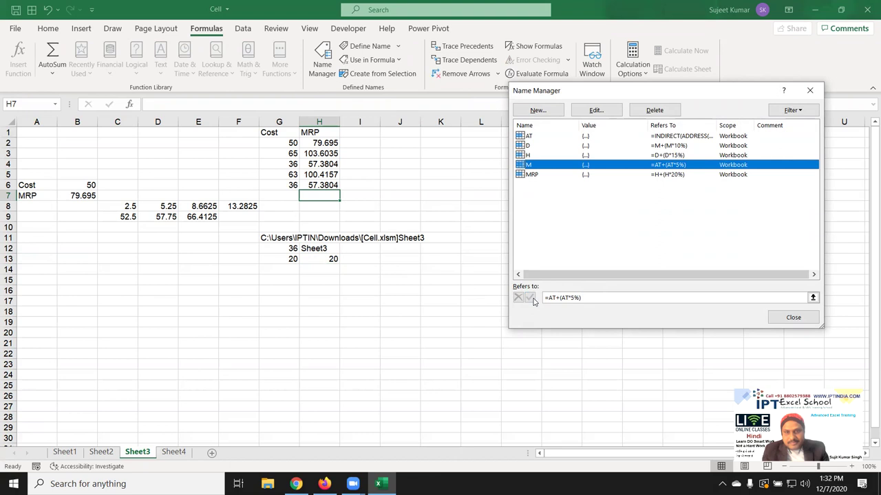
- Enter cost 60 in G7 and =MRP in H7 (95.634), then go to Sheet4
left_click(791, 317)
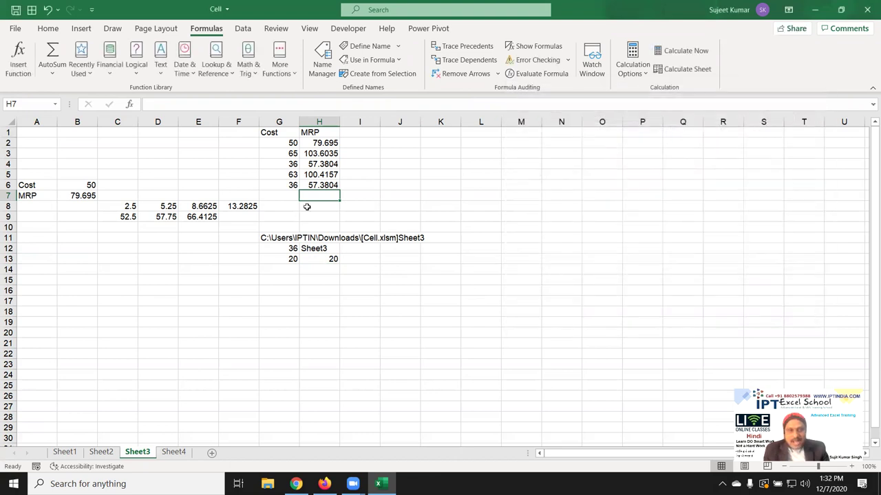
left_click(289, 195)
type("60")
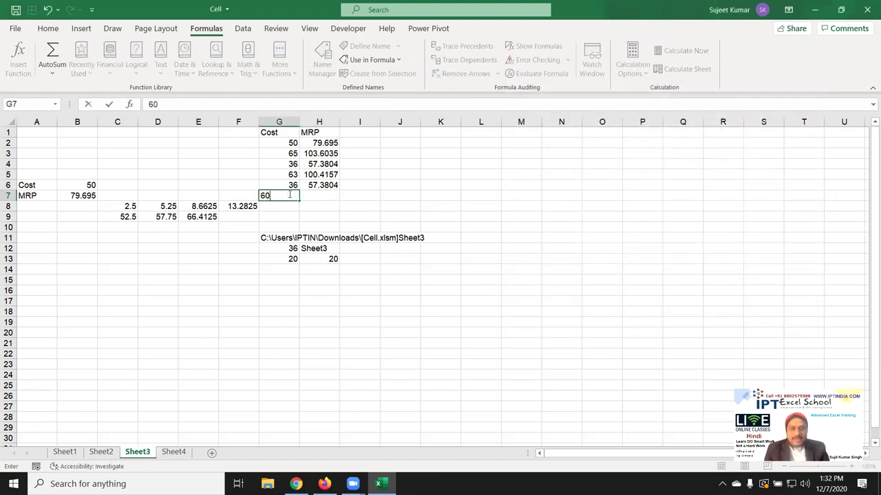
key("Tab")
type("=")
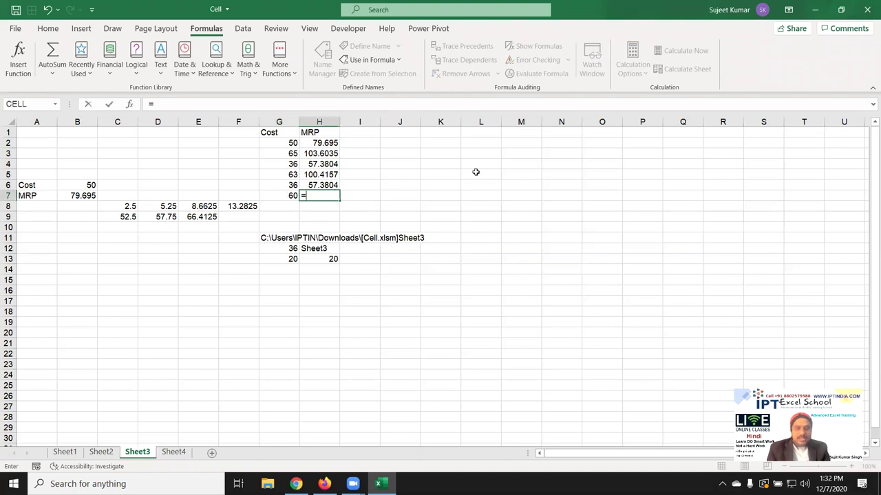
type("mr")
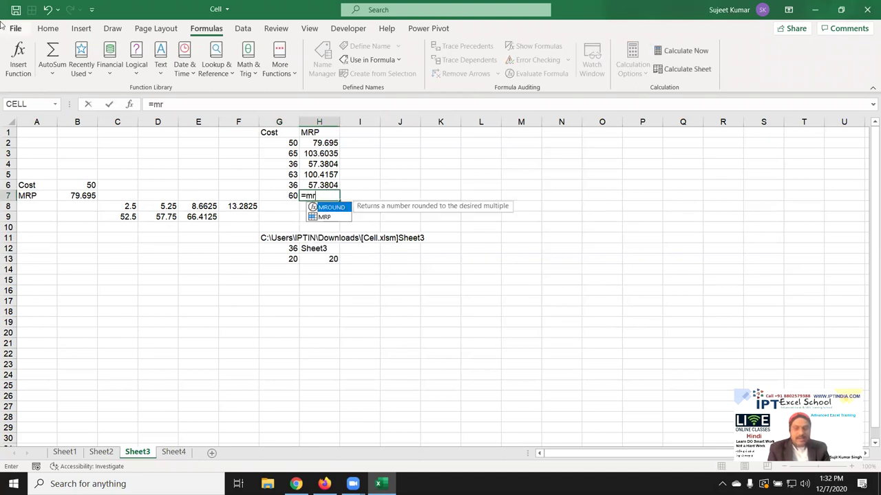
key("Tab")
key("BackSpace")
key("BackSpace")
key("BackSpace")
key("BackSpace")
key("BackSpace")
key("Tab")
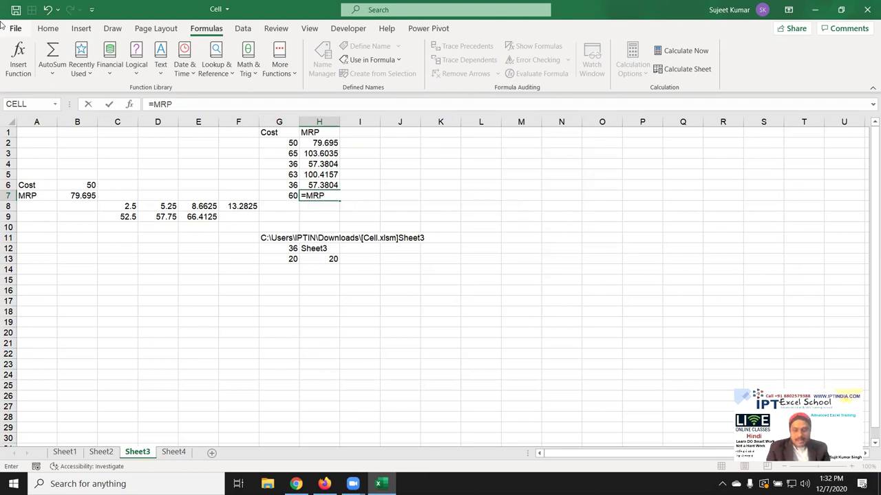
key("Left")
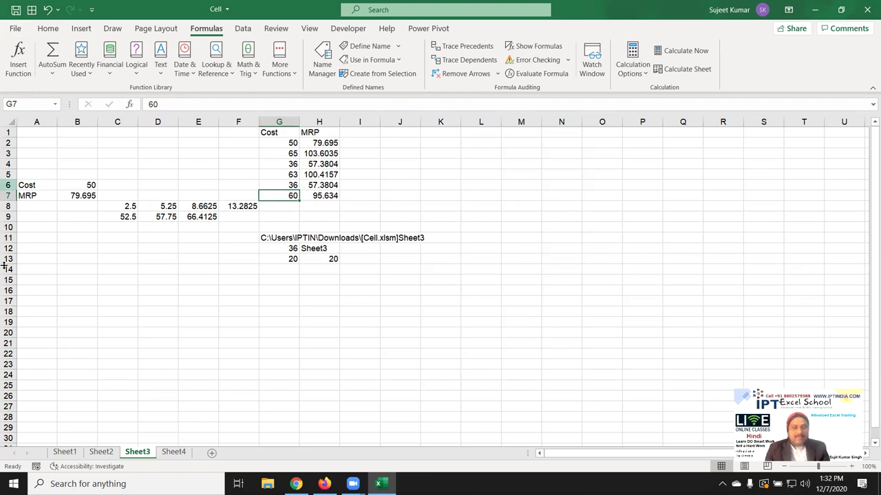
left_click(174, 452)
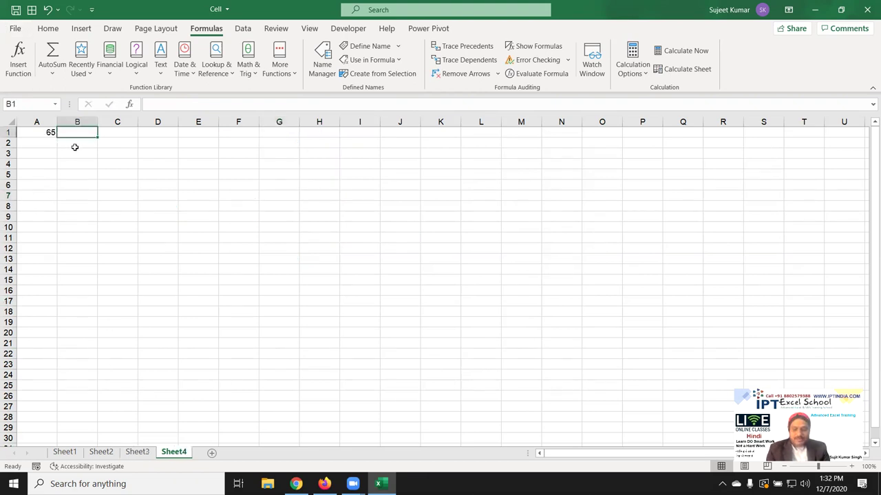
- Enter =MRP in Sheet4's B1, giving 103.6035 for the cost 65
type("=mrp")
key("Tab")
key("Return")
key("Up")
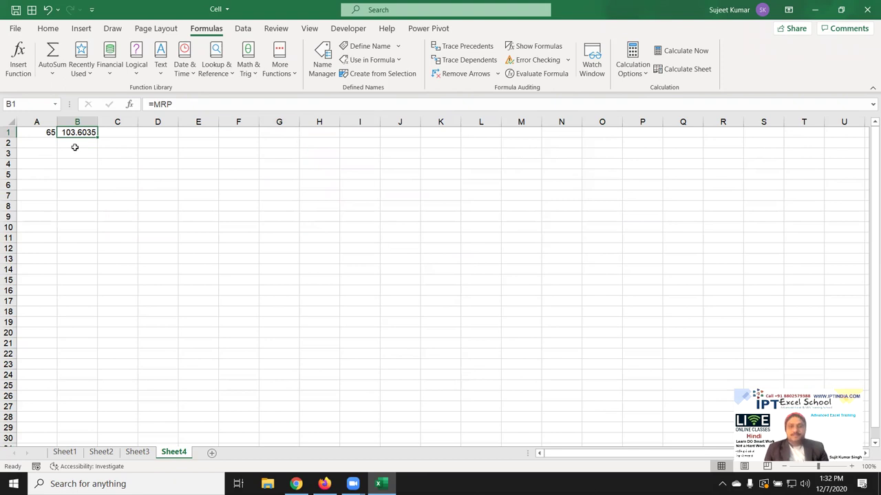
- Glance at Sheet3, then return to Sheet4 and select B4 for a new formula
left_click(137, 452)
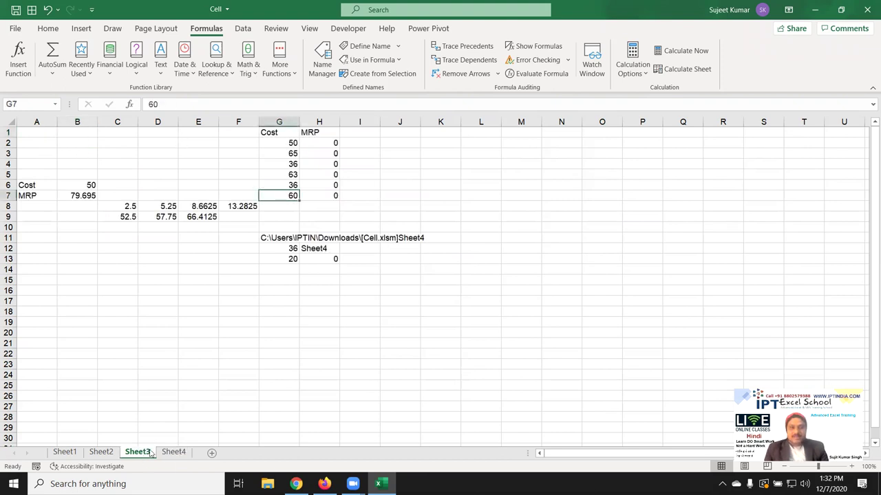
left_click(282, 298)
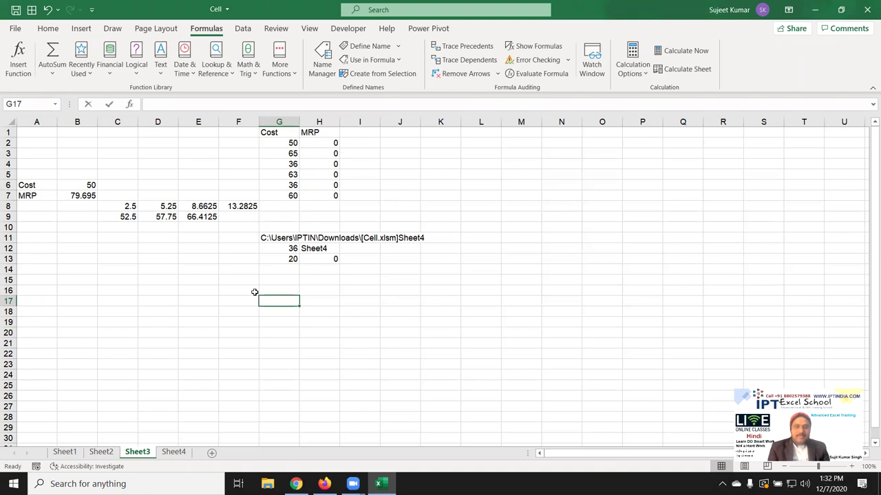
type("=")
key("Escape")
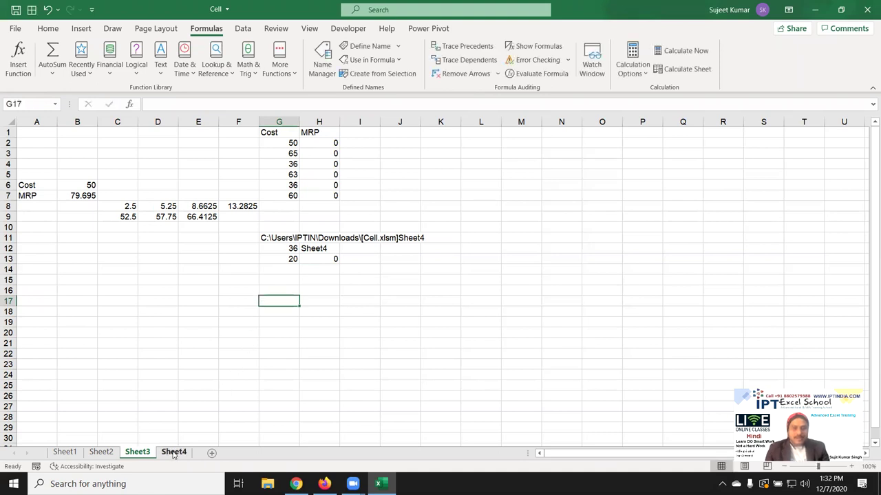
left_click(173, 452)
left_click(60, 162)
- Make Sheet4's B4 reference Sheet3's G14 with the formula =Sheet3!G14
type("=")
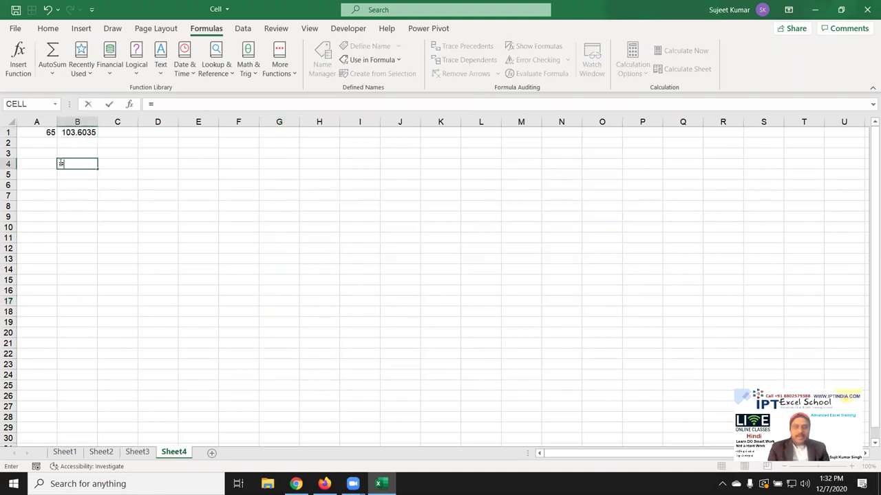
left_click(137, 452)
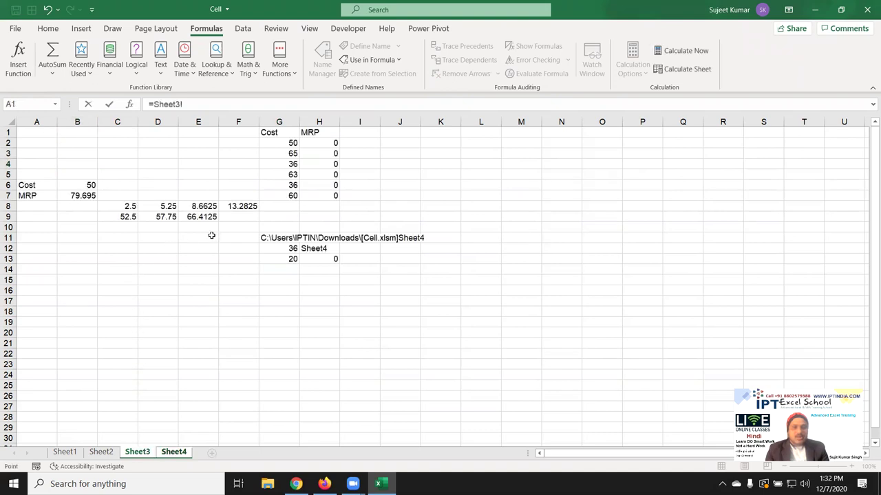
left_click(280, 271)
key("Return")
- Copy B4's formula text =Sheet3!G14 and bring it over to Sheet3
left_click(82, 161)
key("F2")
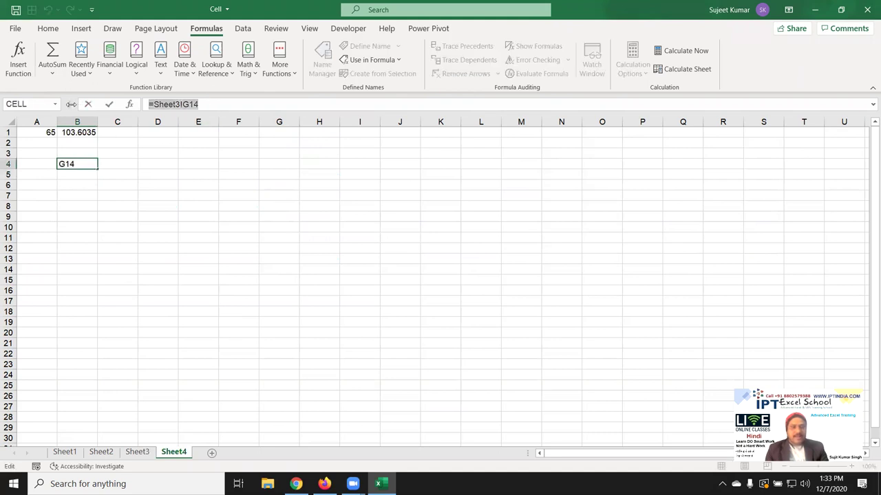
key("Escape")
left_click(137, 452)
left_click(281, 287)
double_click(279, 281)
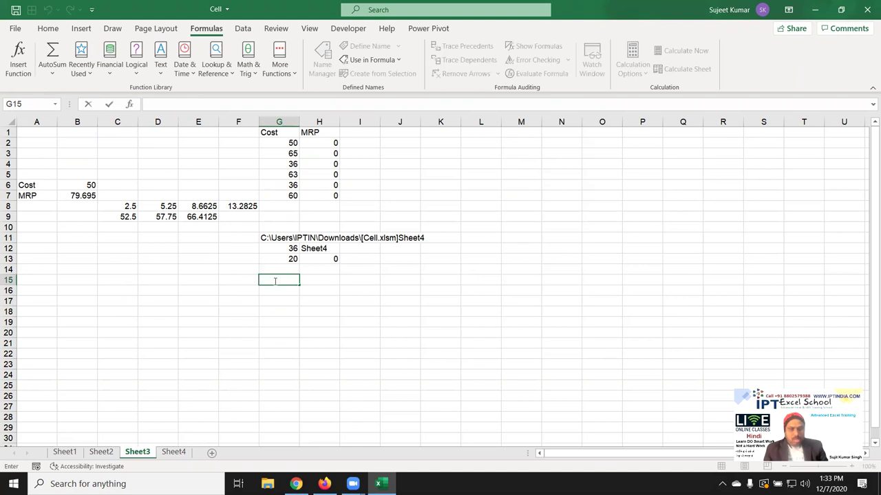
key("ctrl+v")
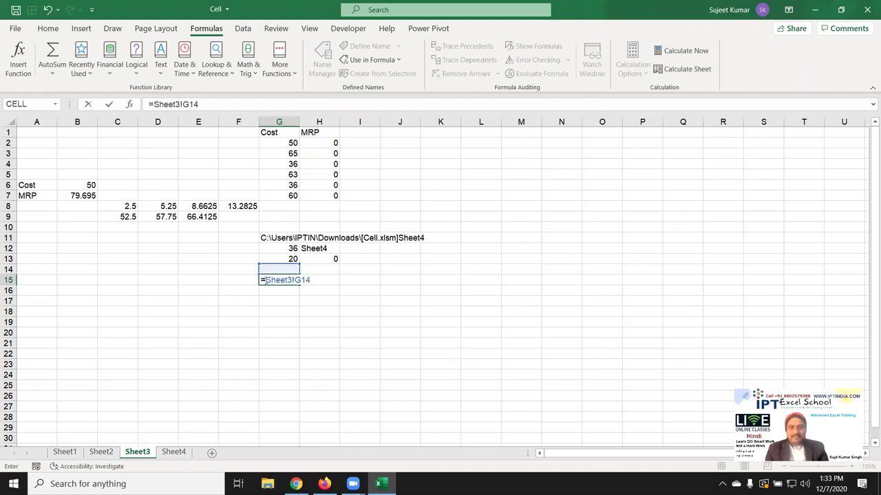
key("Escape")
- Paste the reference into H14 without the leading =, leaving plain text Sheet3!G14
left_click(310, 268)
double_click(305, 273)
key("ctrl+v")
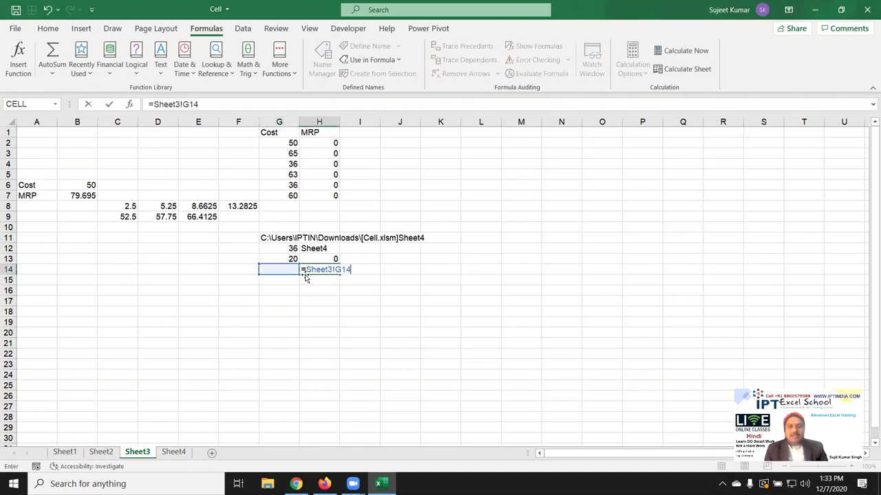
key("Home")
key("Delete")
key("Return")
- Review the CELL, FIND and RIGHT formulas in G11:H12 and the H14 text
key("Up")
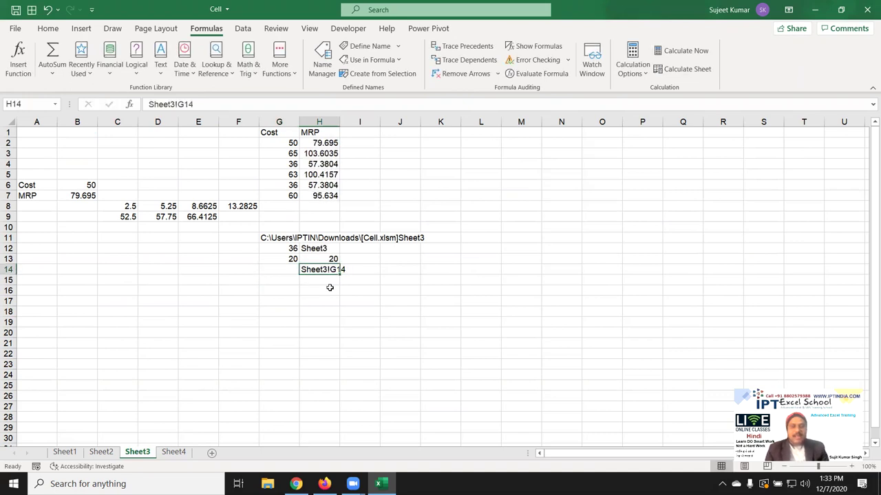
key("Left")
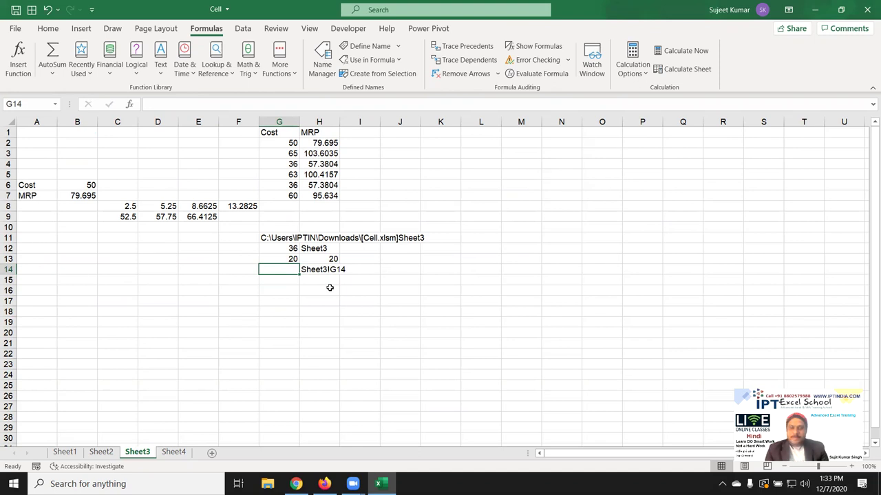
key("Right")
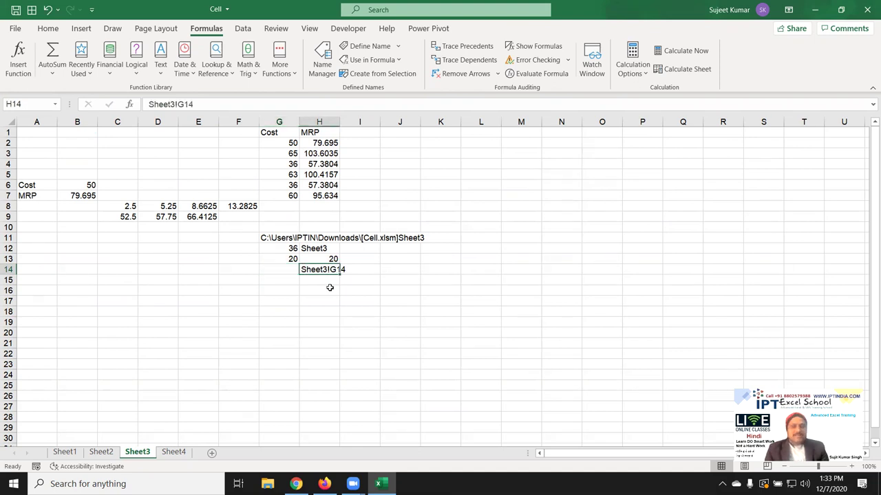
key("Up")
key("Up")
key("Up")
key("Left")
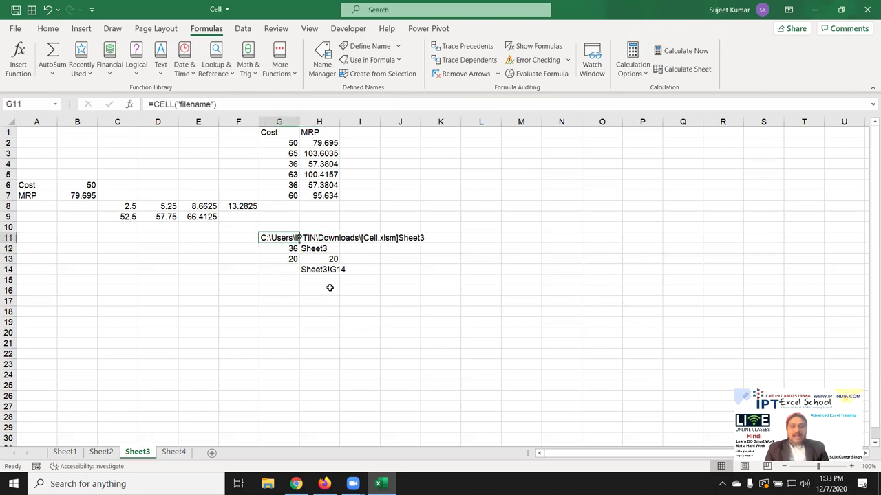
key("Down")
key("Right")
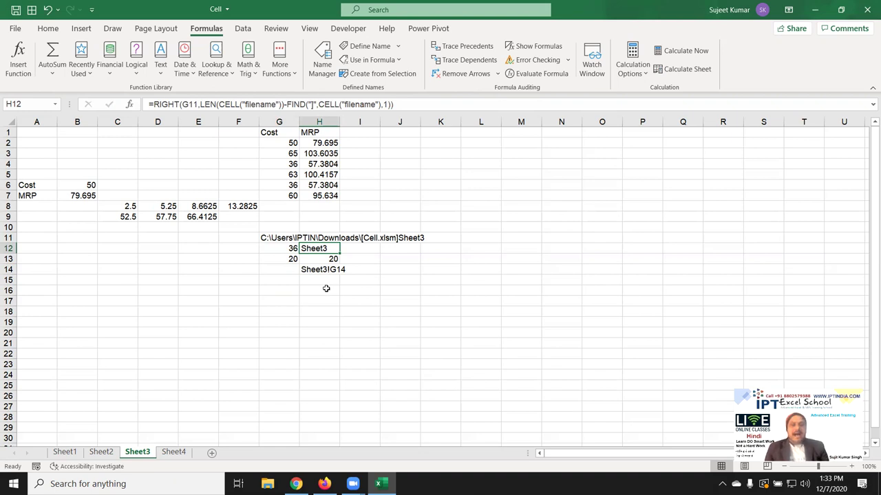
left_click(320, 272)
left_click(333, 289)
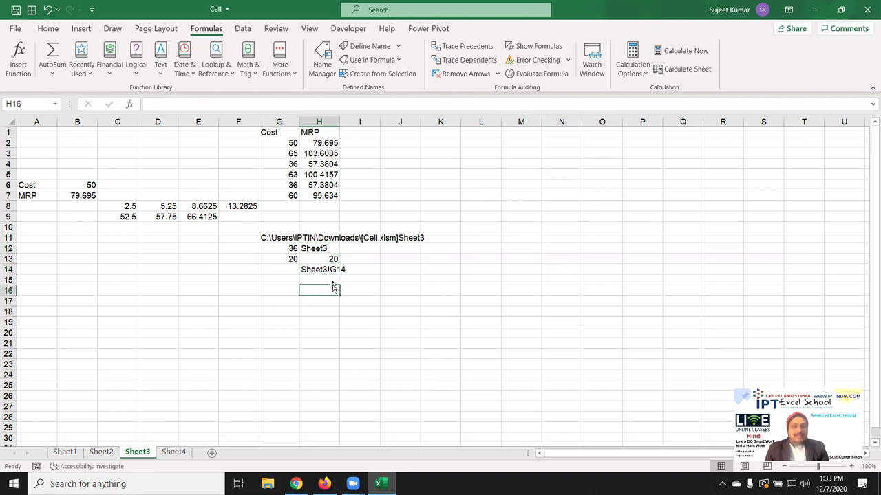
left_click(266, 281)
- Enter =ADDRESS(15,7) in H15
type("=")
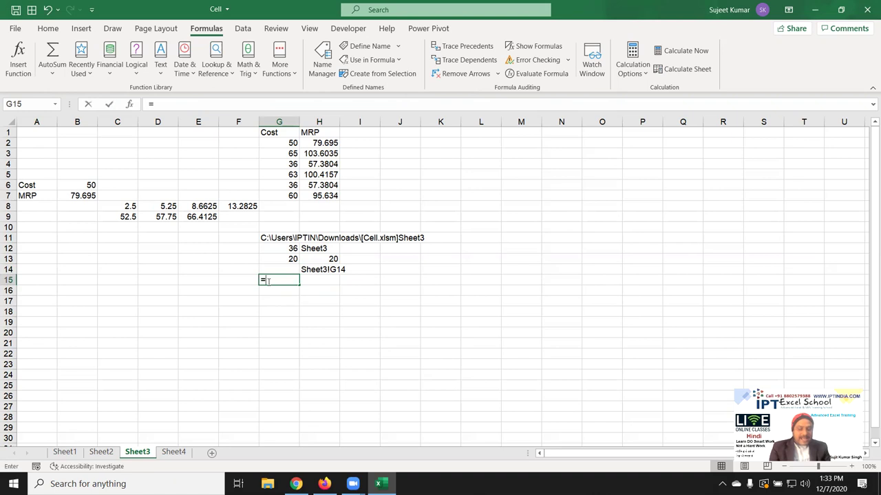
type("a")
key("Right")
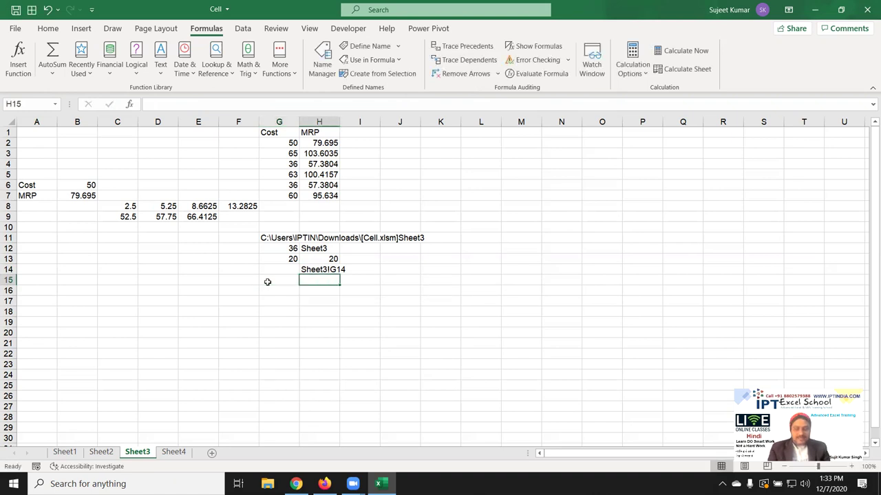
type("=ad")
key("Tab")
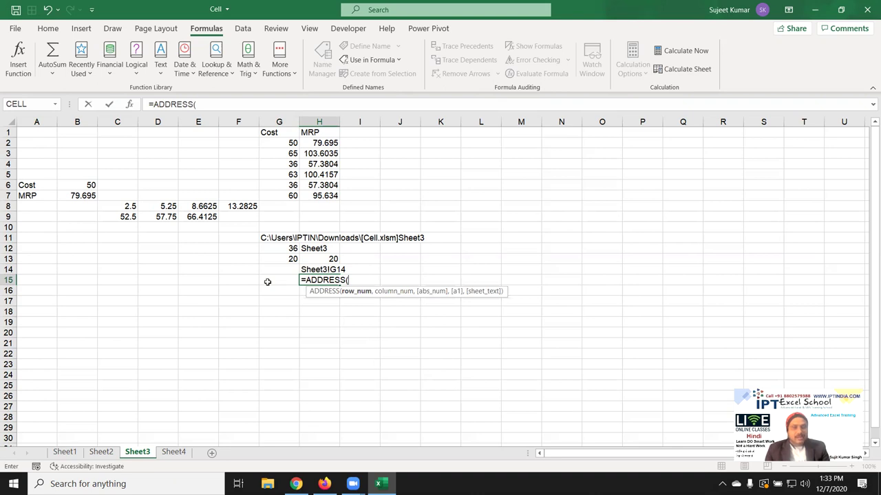
type("15")
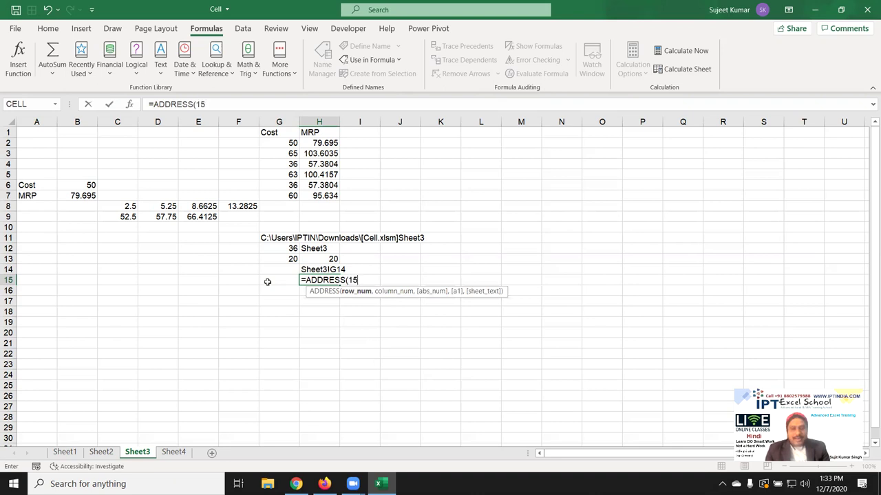
type(",")
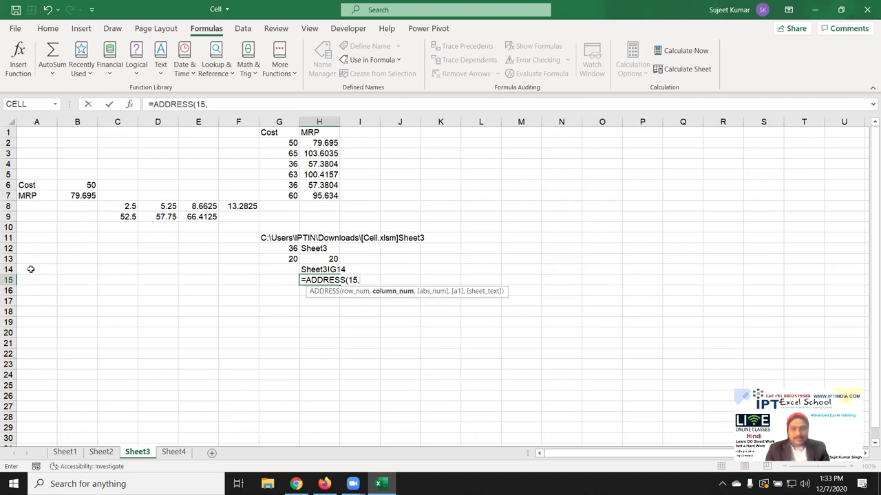
type("7")
key("ctrl+Return")
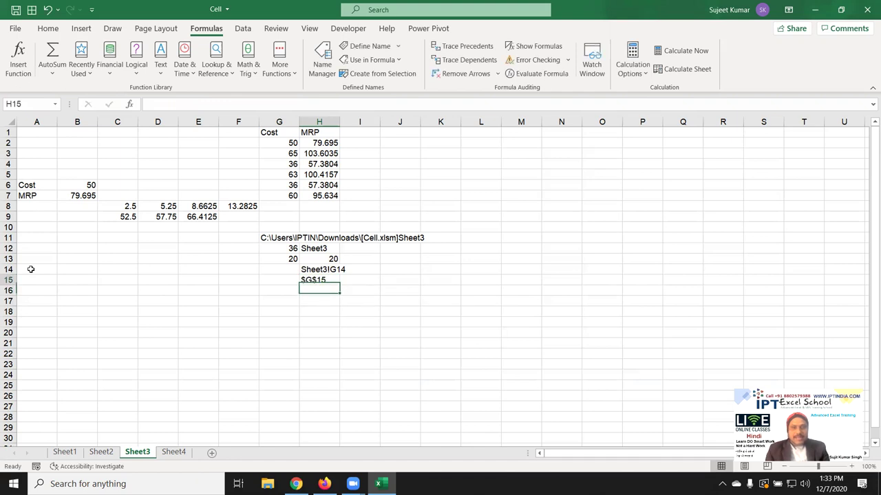
- Add H12 as the sheet argument, making H15 =ADDRESS(15,7,,,H12)
double_click(313, 280)
left_click(362, 280)
type(",,,")
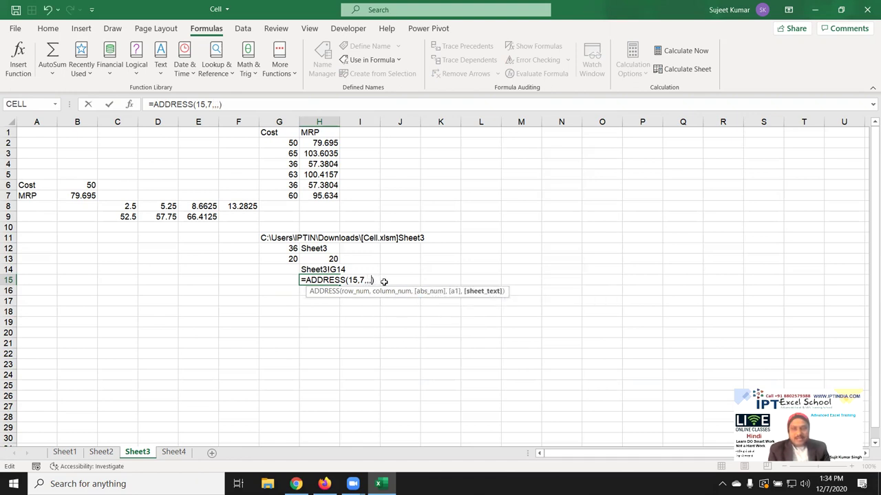
left_click(310, 249)
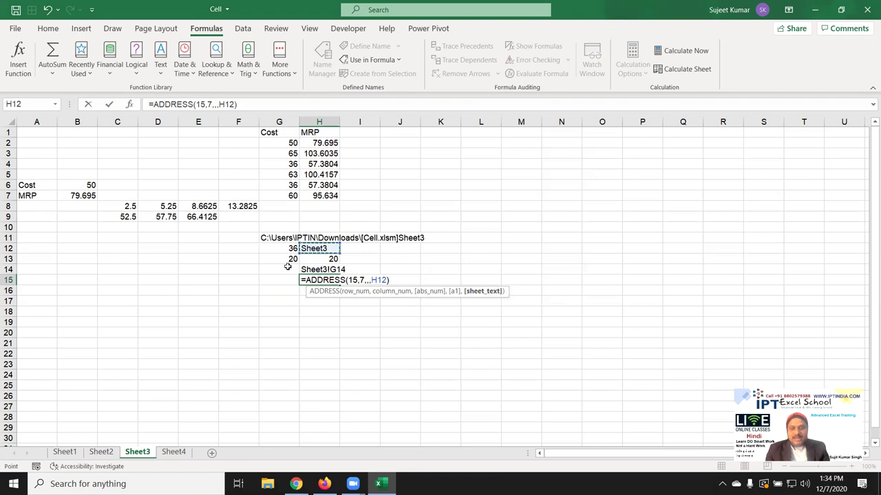
key("Return")
- Re-examine the H15 ADDRESS formula, leaving it unchanged
key("Up")
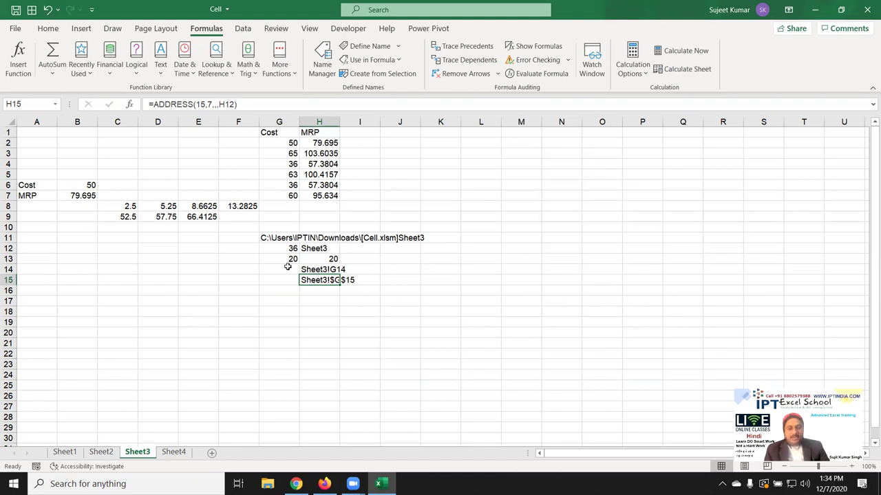
key("F2")
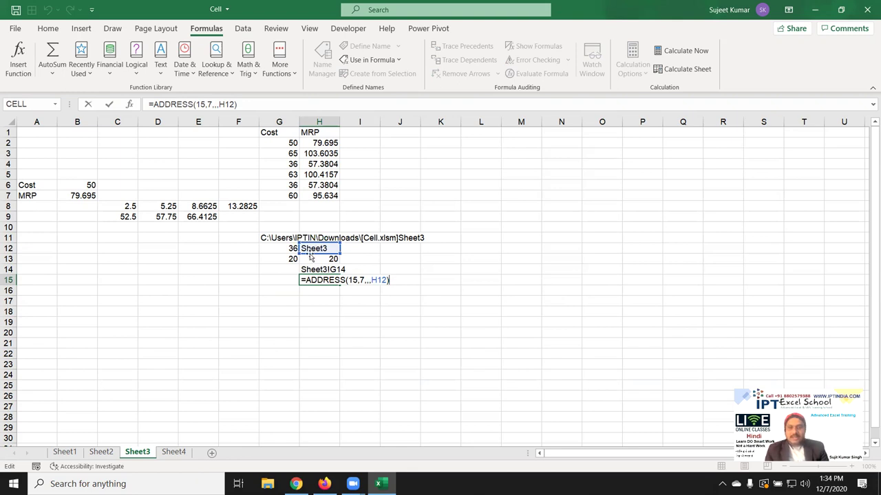
key("Return")
left_click(321, 280)
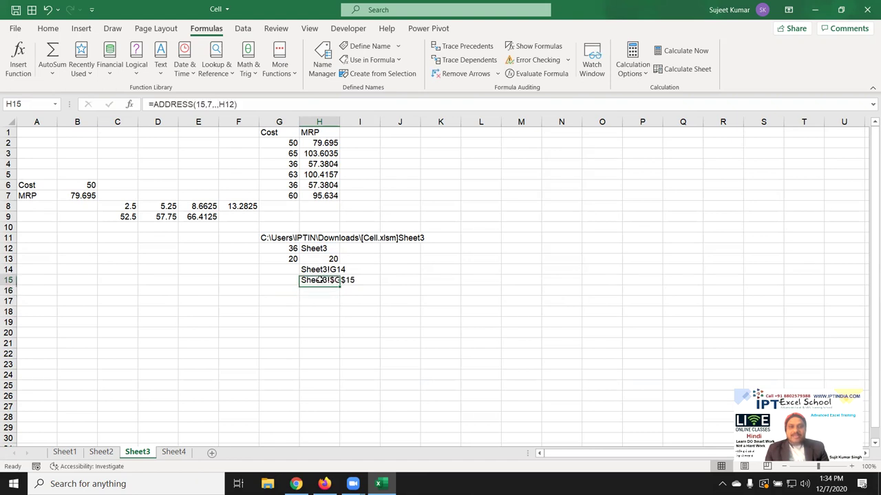
double_click(320, 280)
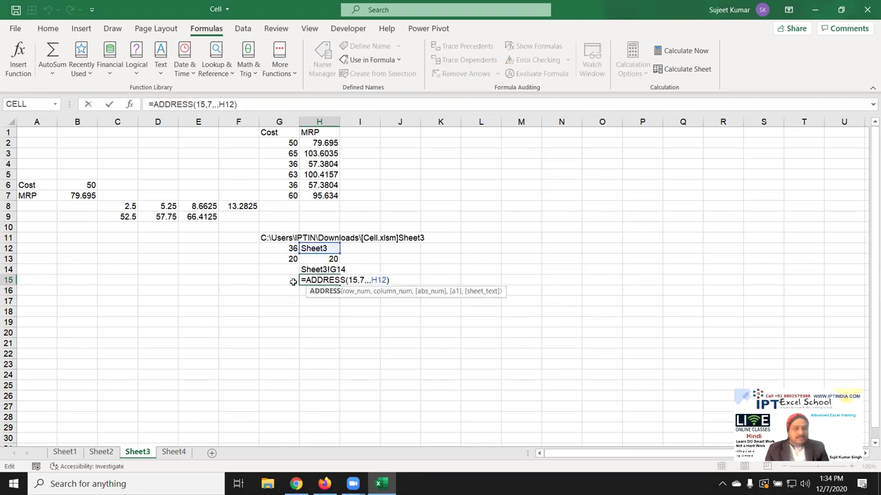
left_click(352, 280)
double_click(352, 280)
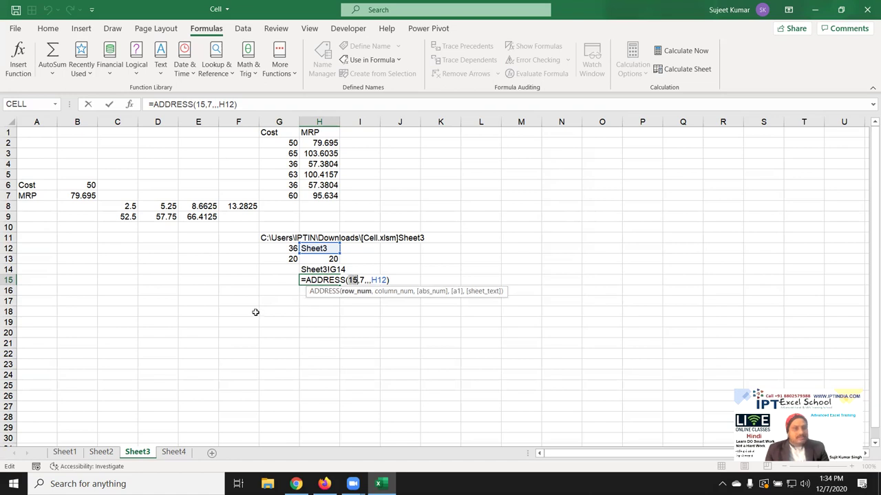
key("ctrl+Return")
- Enter =ROW() in G15 to show the row number 15
left_click(291, 280)
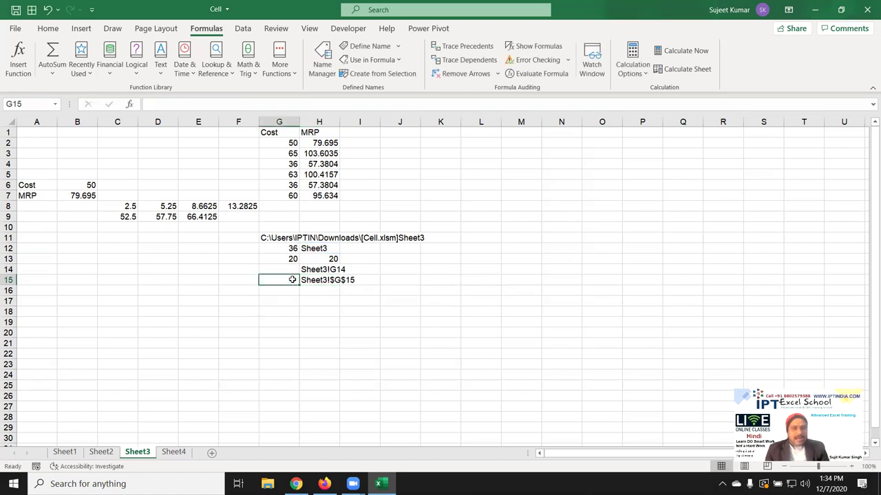
type("=row")
key("Tab")
type(")")
key("ctrl+Return")
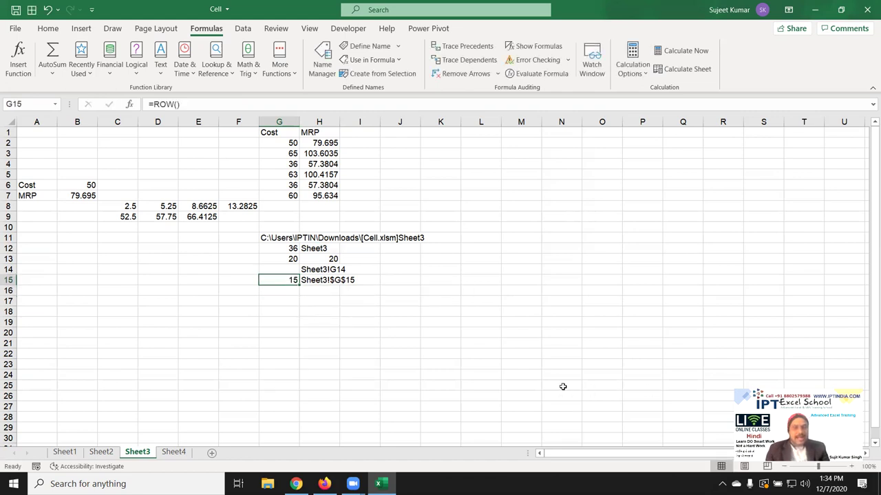
- Replace the hard-coded row 15 in H15's ADDRESS formula with ROW()
left_click(322, 282)
double_click(322, 283)
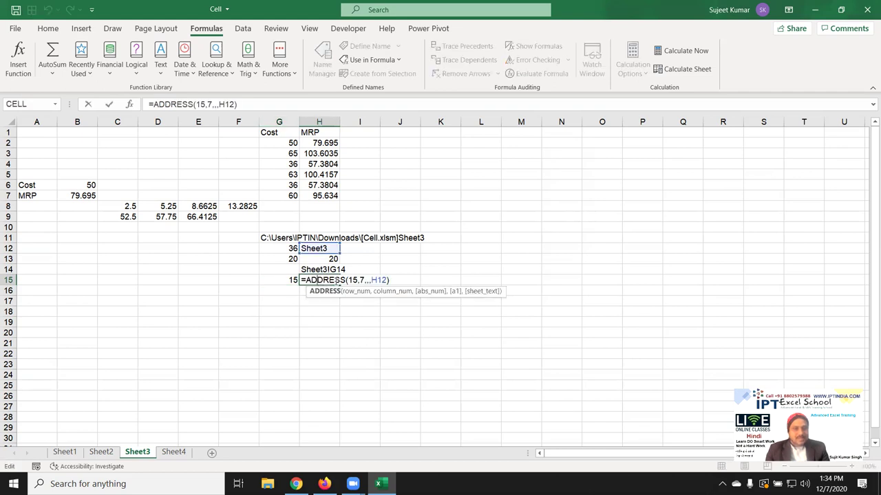
double_click(351, 280)
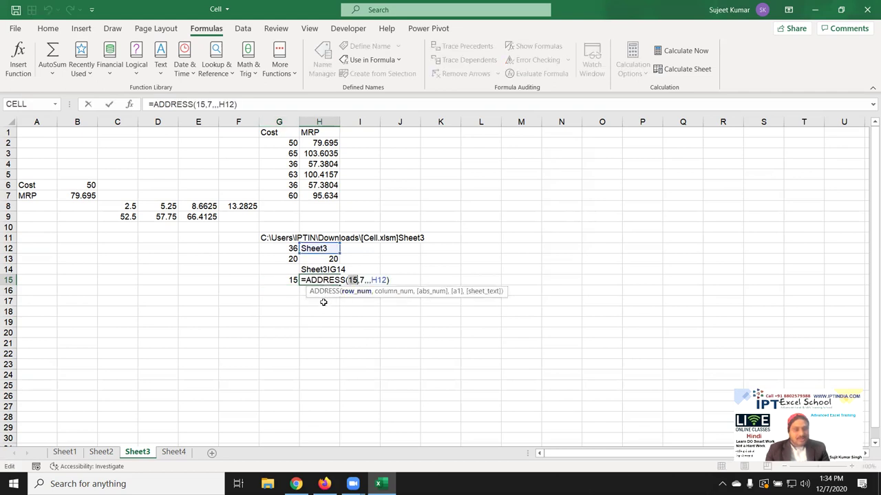
type("row")
key("Tab")
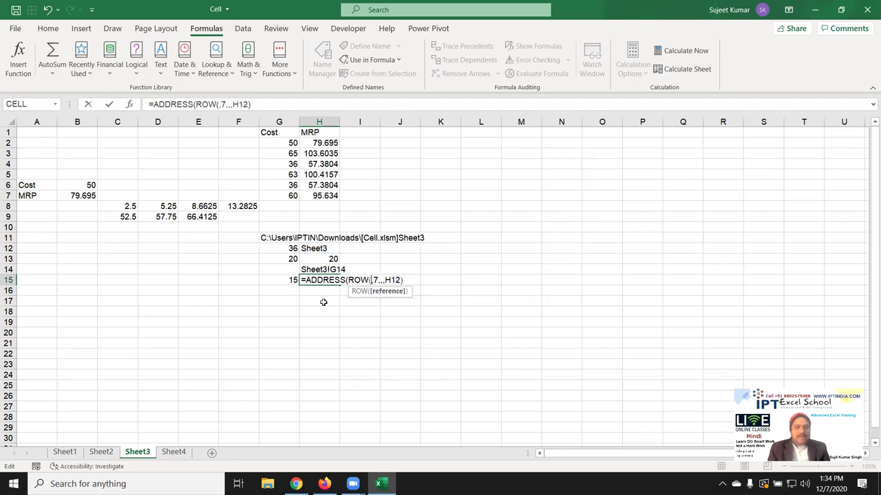
type(")")
key("Return")
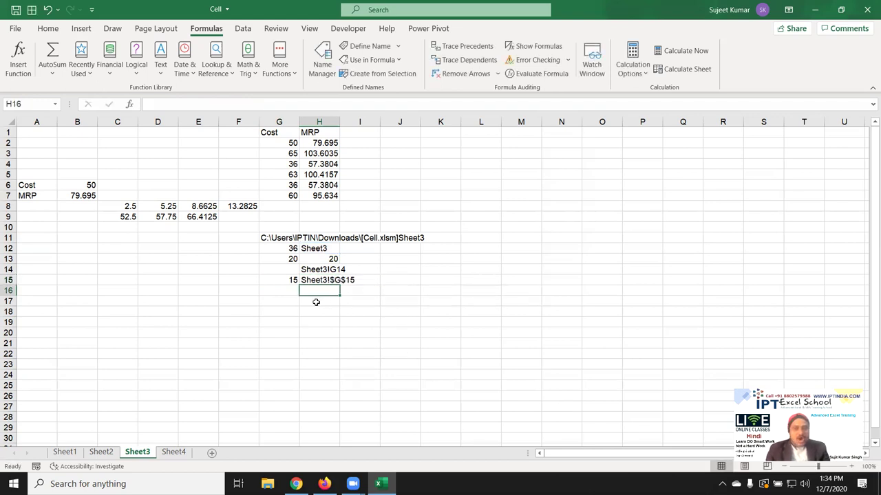
- Enter =COLUMN() in G16 to show the column number 7
left_click(273, 289)
type("=col")
key("Tab")
type(")")
key("Return")
left_click(274, 289)
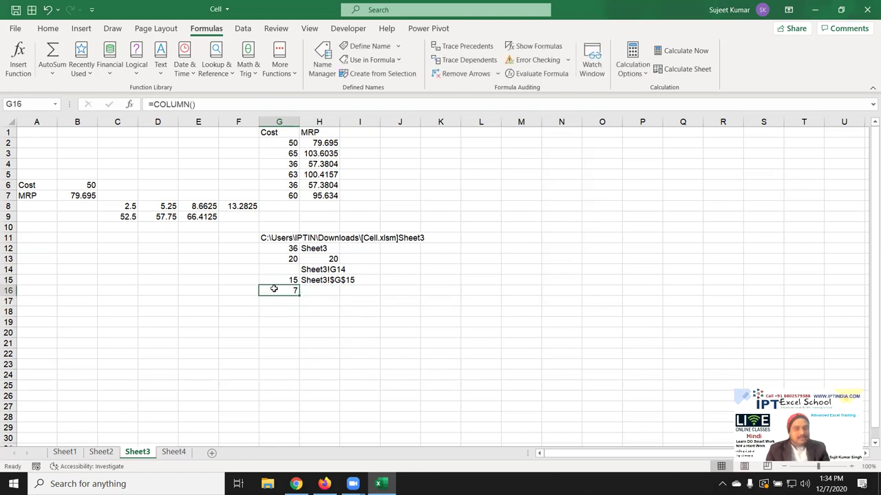
- Replace the hard-coded column 7 in H15 with COLUMN()-1, returning Sheet3!$G$15
key("Up")
key("Right")
double_click(309, 280)
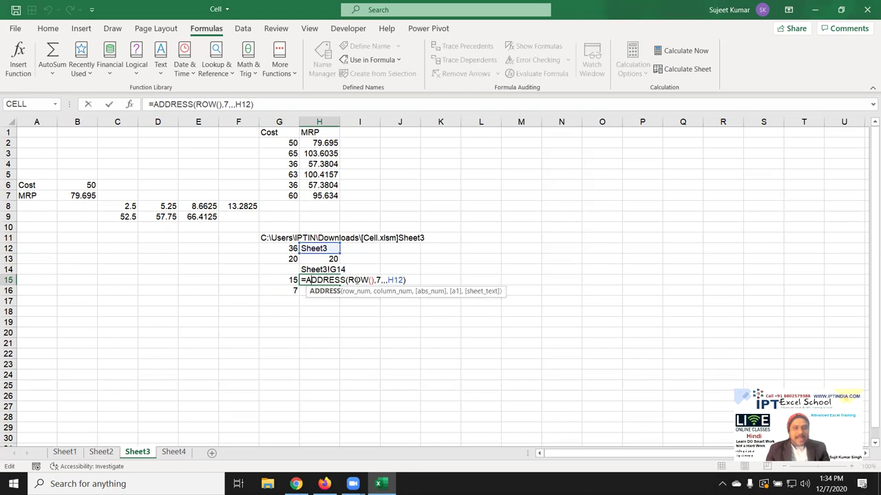
left_click(376, 280)
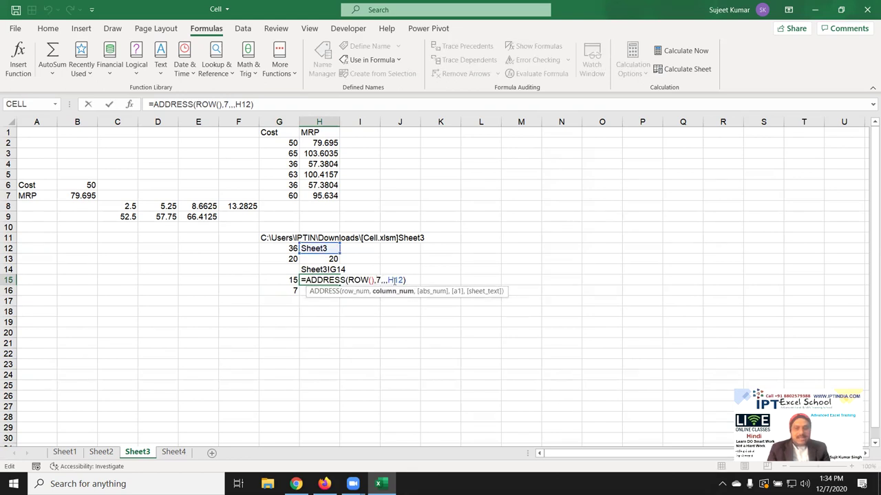
key("Delete")
type("col")
key("Tab")
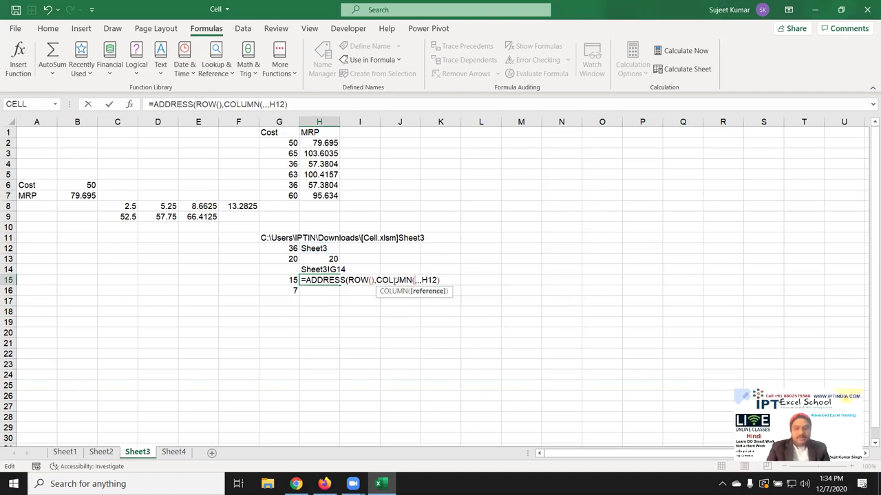
type(")-1")
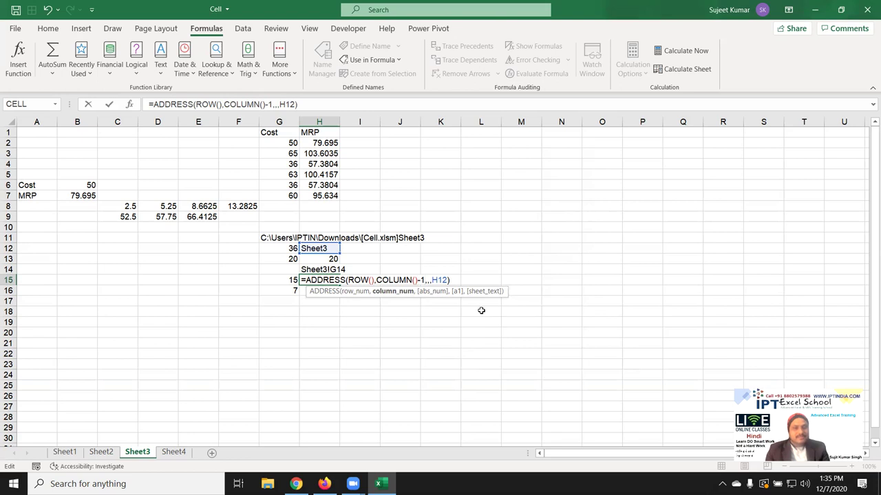
key("ctrl+Return")
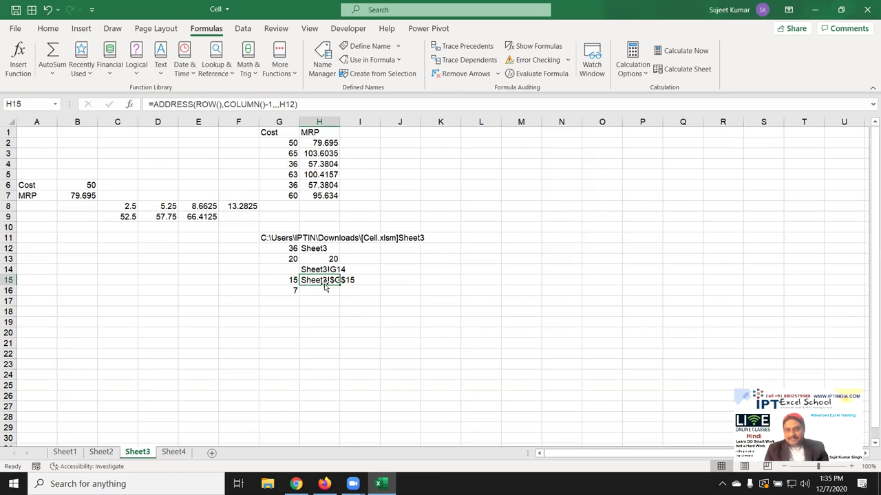
double_click(314, 280)
left_click(304, 280)
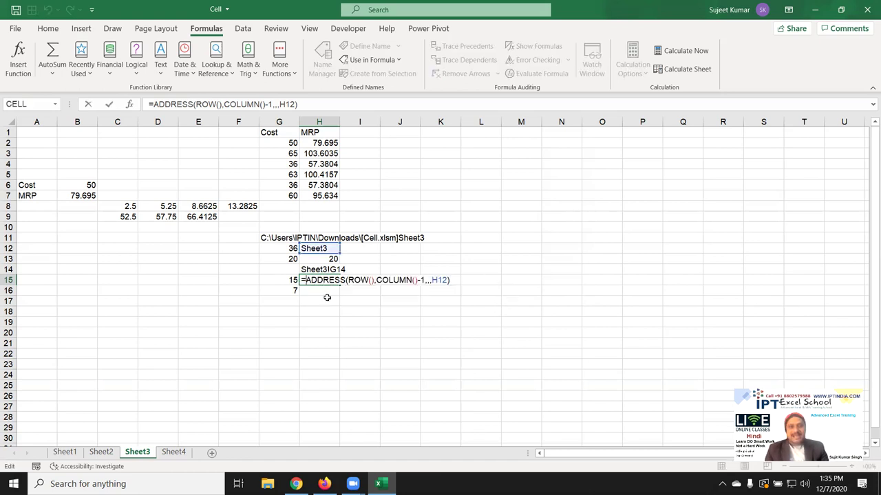
type("a")
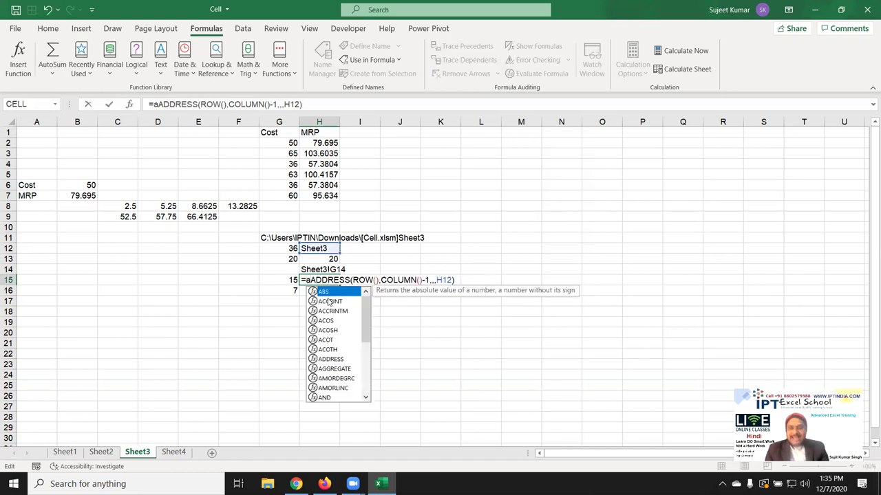
key("BackSpace")
type("ind")
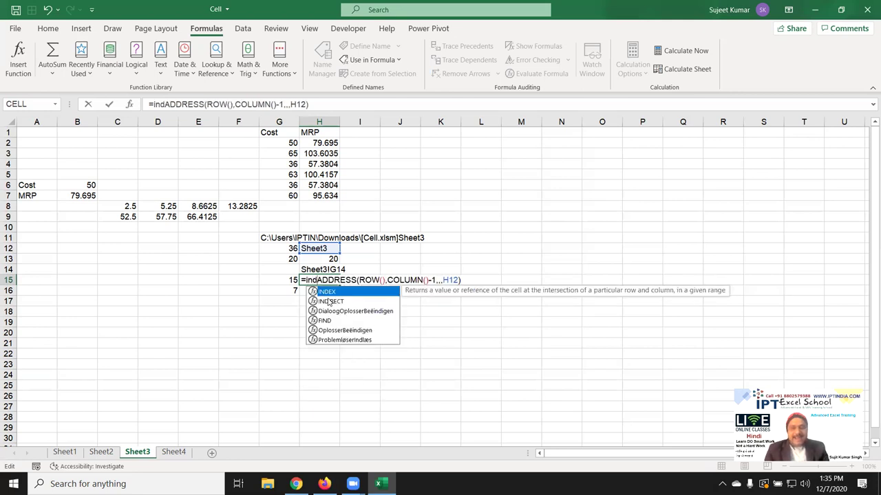
double_click(328, 302)
key("Return")
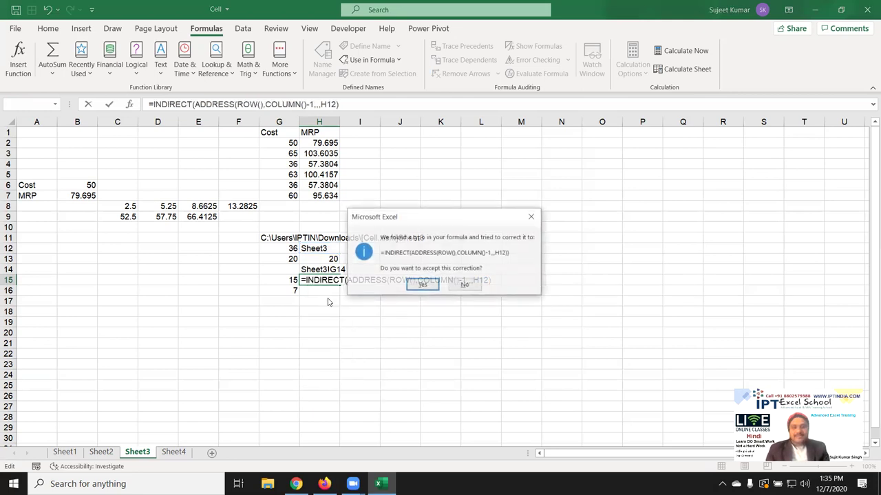
key("Return")
left_click(323, 279)
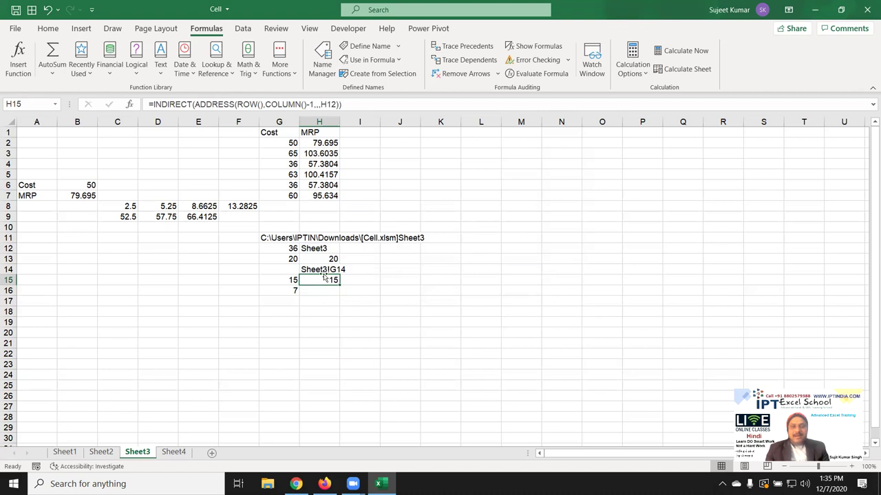
left_click(324, 248)
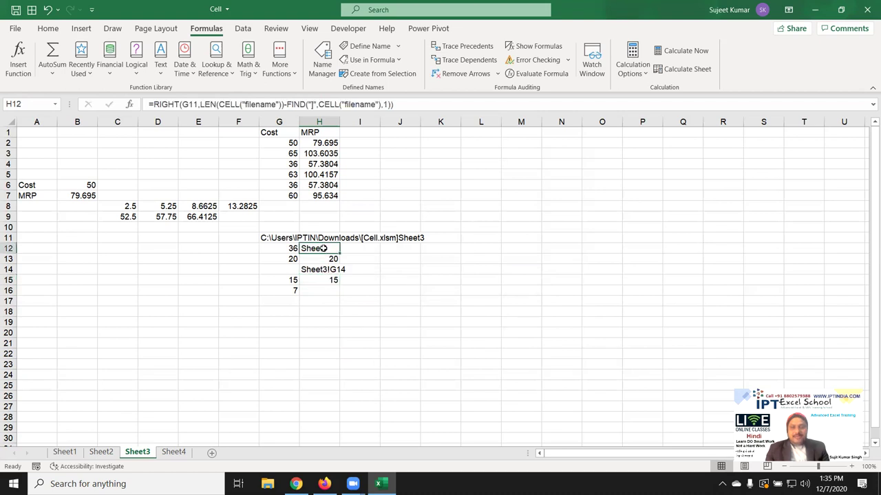
double_click(320, 280)
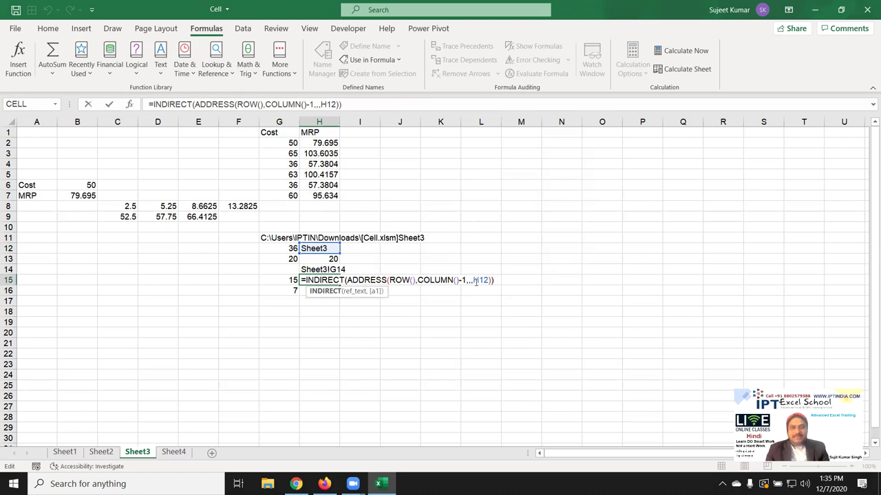
key("Escape")
double_click(326, 249)
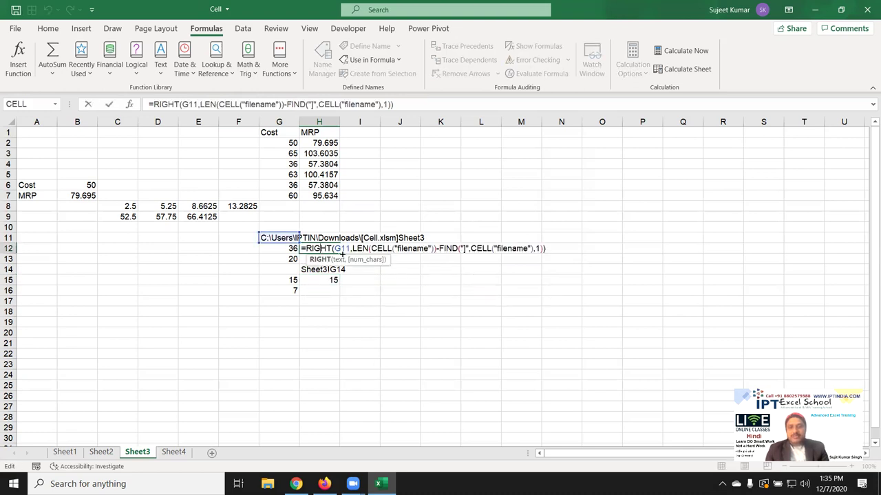
left_click(327, 280)
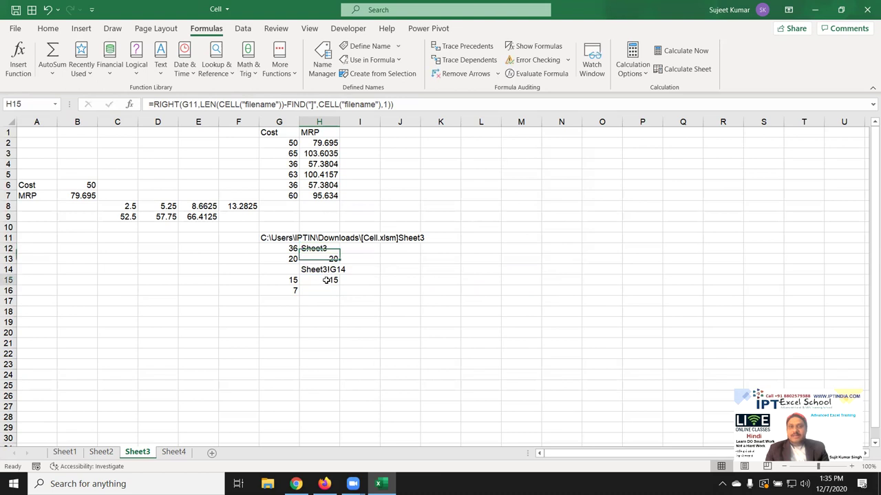
left_click(322, 270)
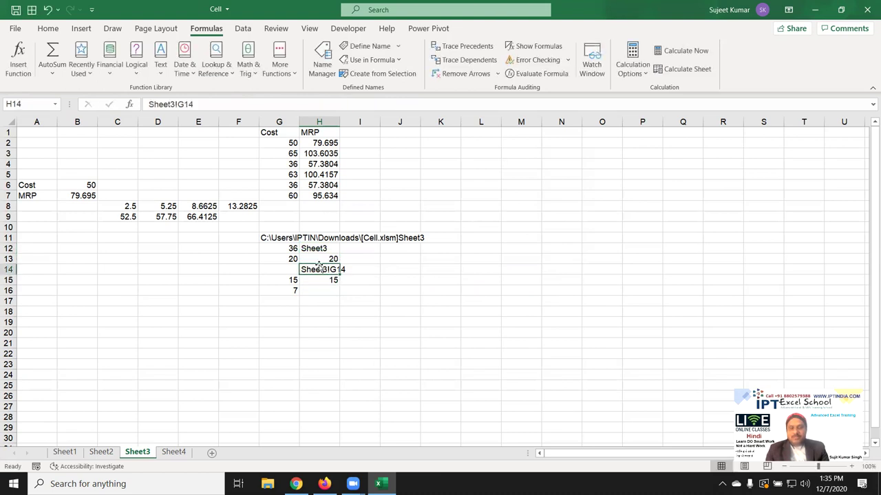
left_click(371, 284)
left_click(325, 259)
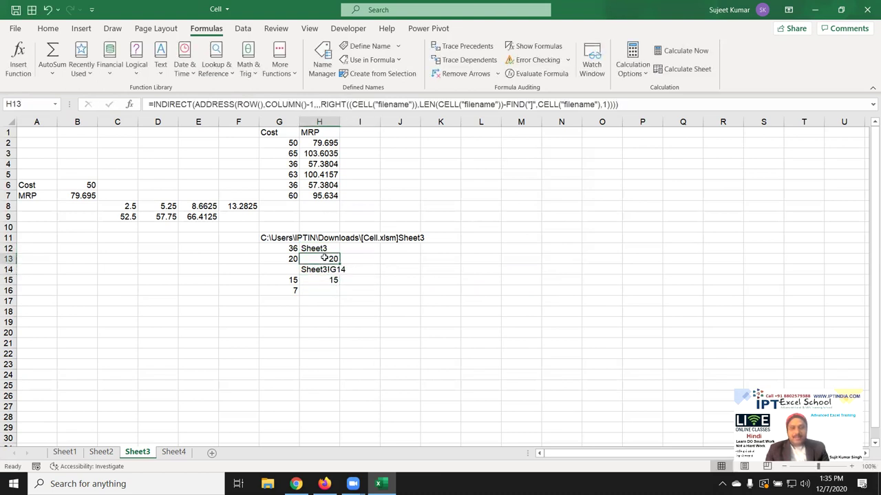
double_click(325, 258)
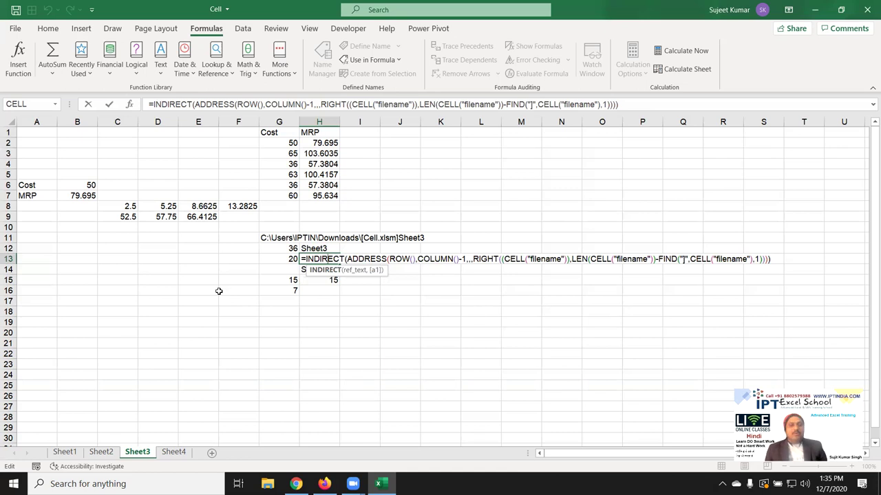
key("ctrl+Return")
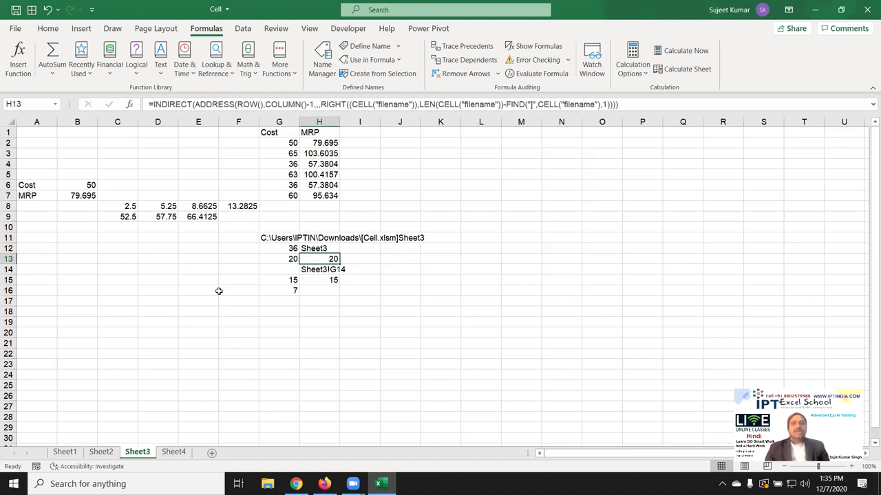
left_click(331, 216)
left_click(322, 187)
left_click(320, 198)
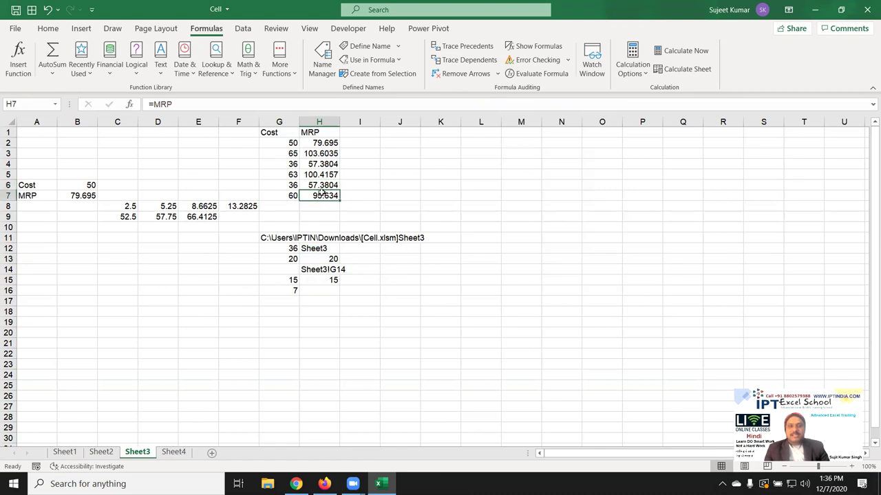
left_click(322, 68)
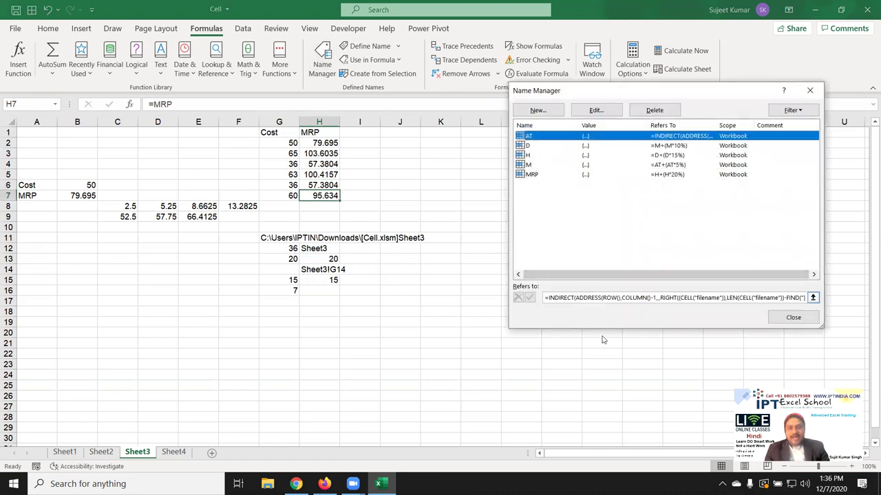
left_click_drag(554, 297, 870, 303)
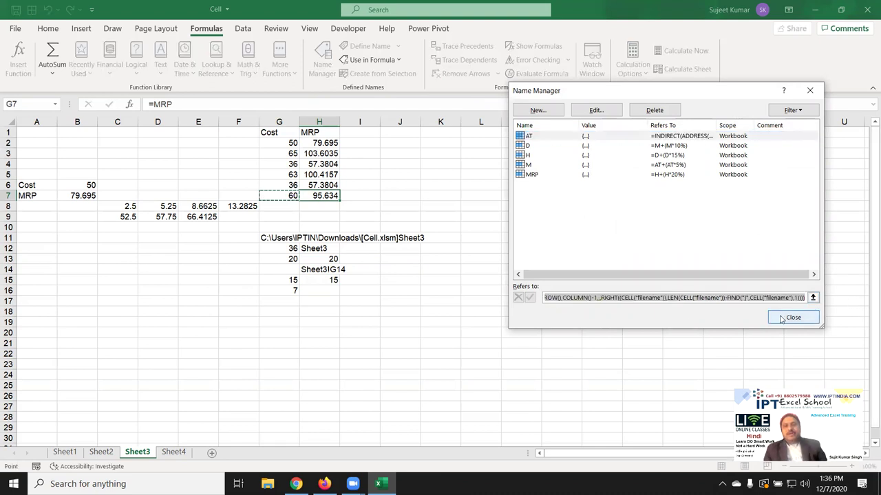
left_click(633, 298)
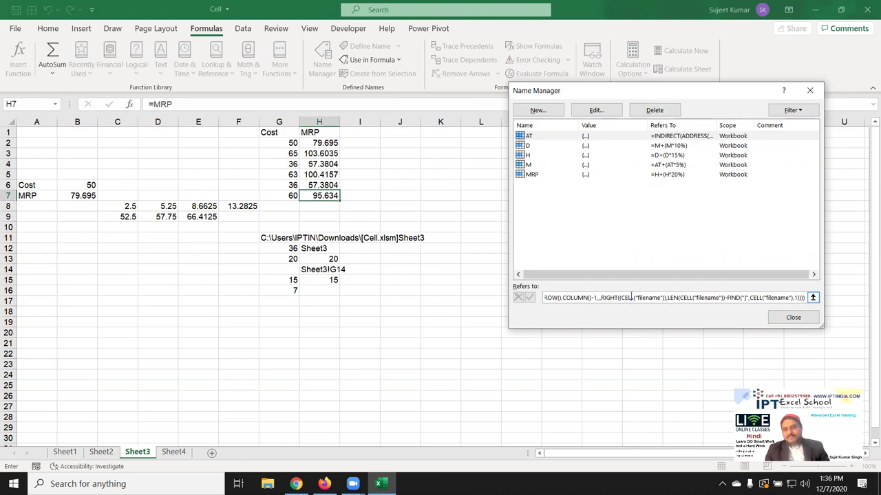
left_click(533, 165)
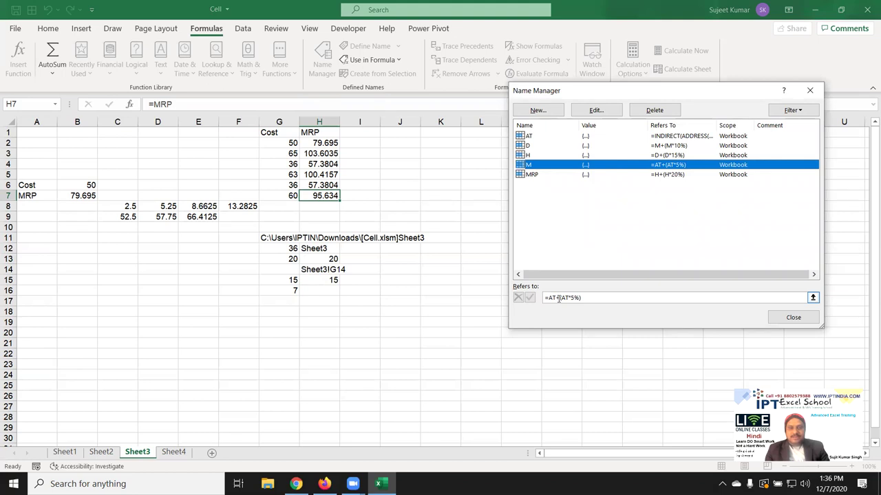
key("Escape")
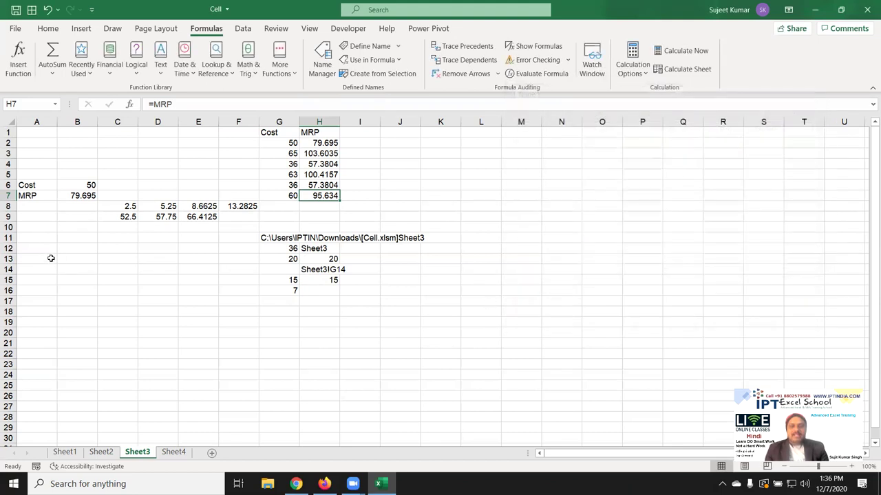
- Inspect the Sheet3 lookup results in G10:I18 and the long MRP formula in B7
left_click_drag(271, 225, 348, 307)
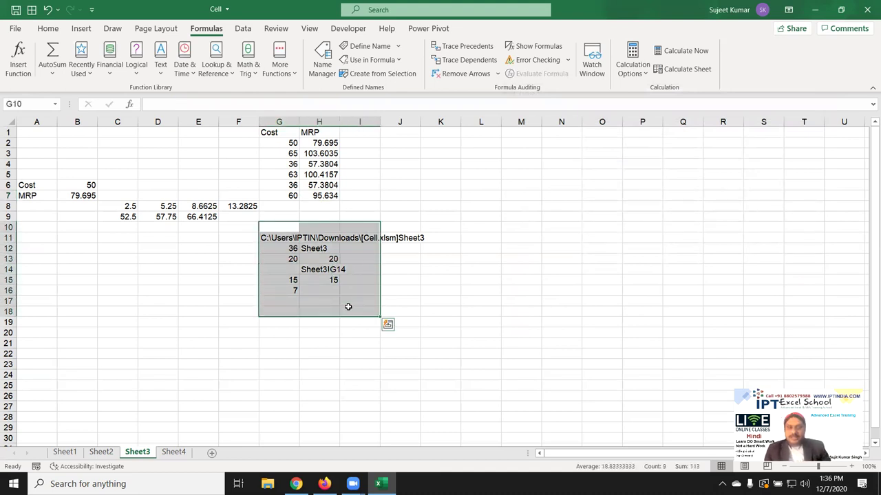
left_click(81, 205)
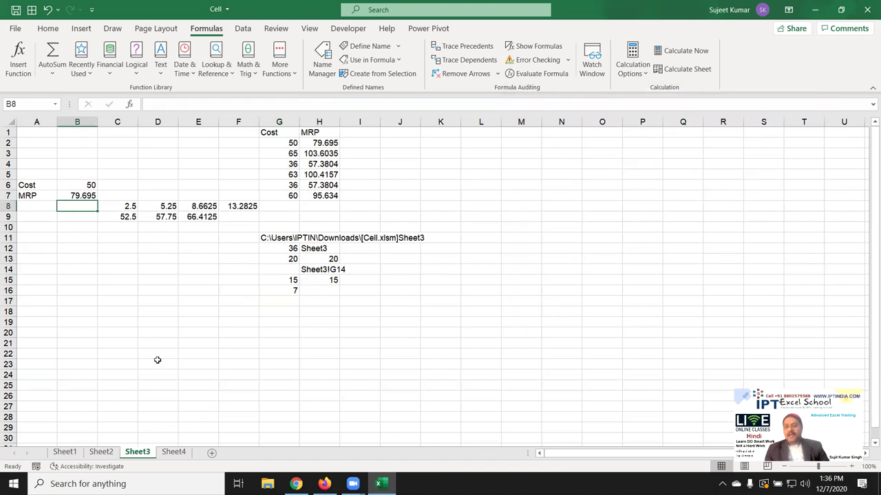
double_click(88, 196)
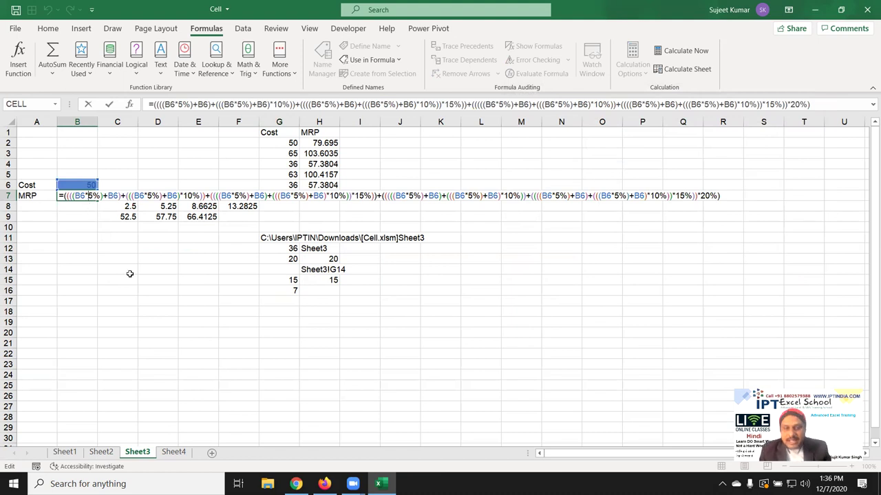
key("Escape")
- Enter =MRP in Sheet4's B1, where it shows 0
left_click(173, 452)
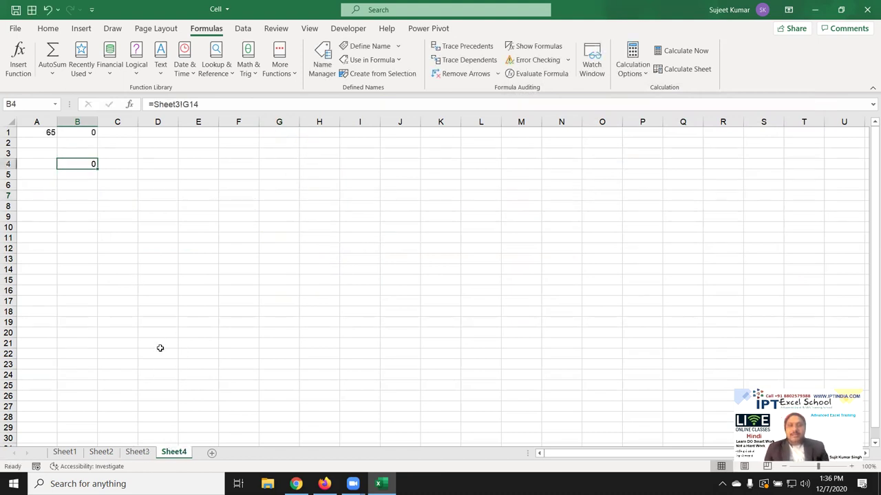
left_click(80, 134)
type("=MRP")
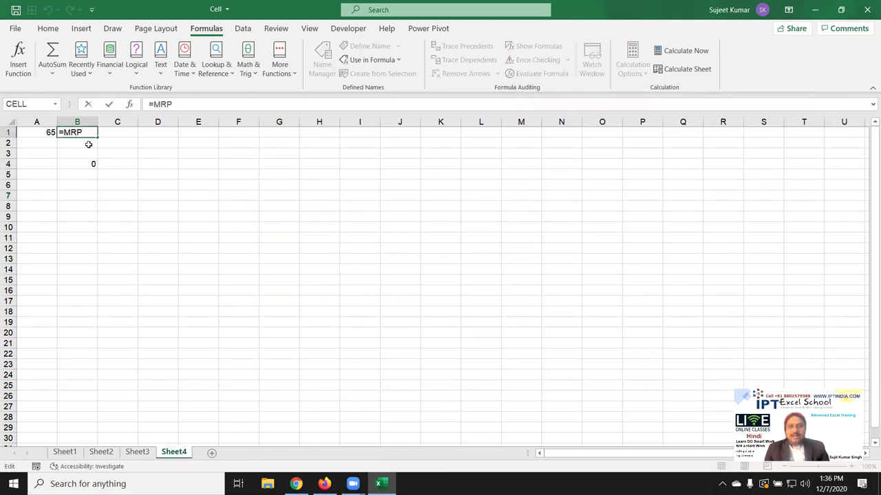
key("ctrl+Return")
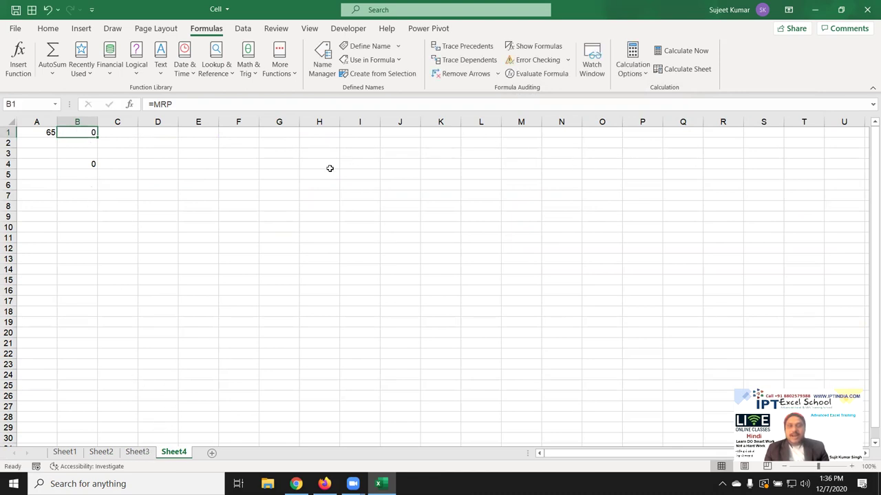
- Check the AT definition in the Name Manager, then go back to Sheet3
left_click(322, 63)
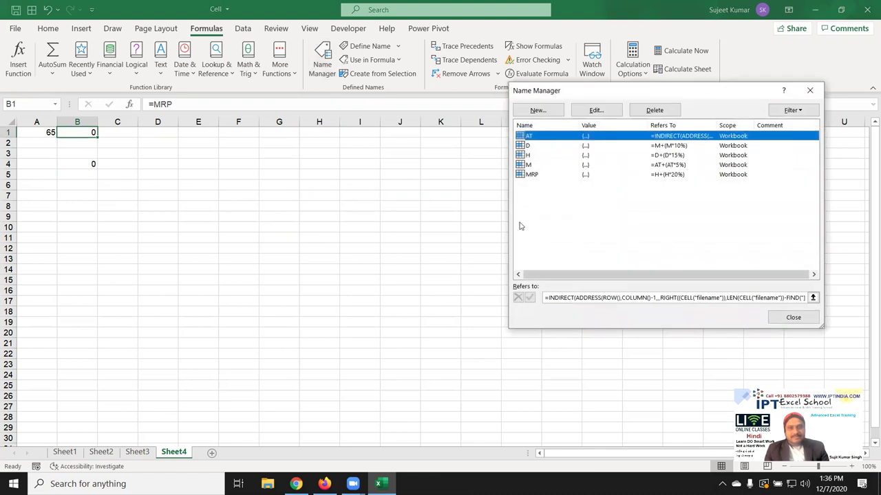
left_click(551, 298)
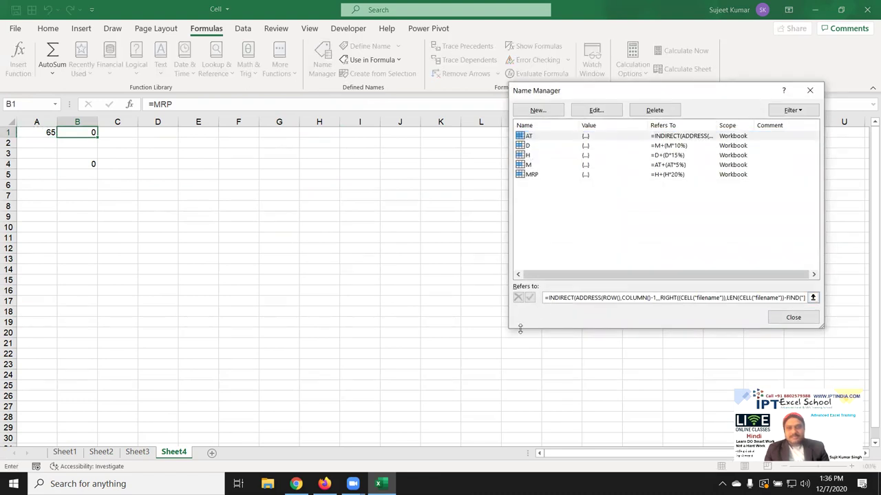
key("Escape")
key("Escape")
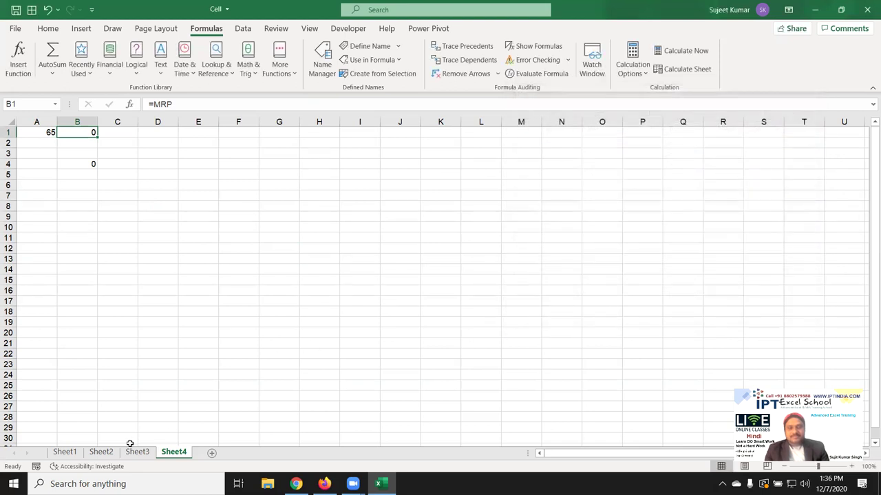
key("Right")
left_click(136, 451)
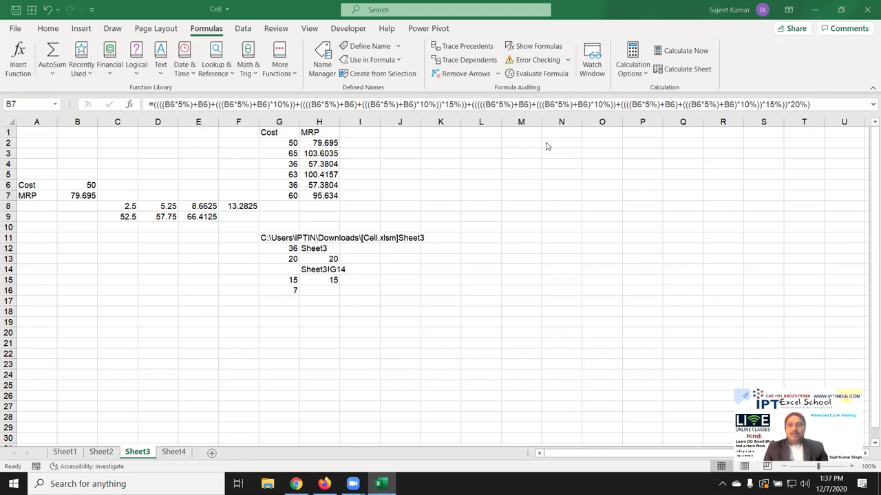
- Press Win+D to hide Excel and reveal the IPT Excel School desktop banner
key("super+d")
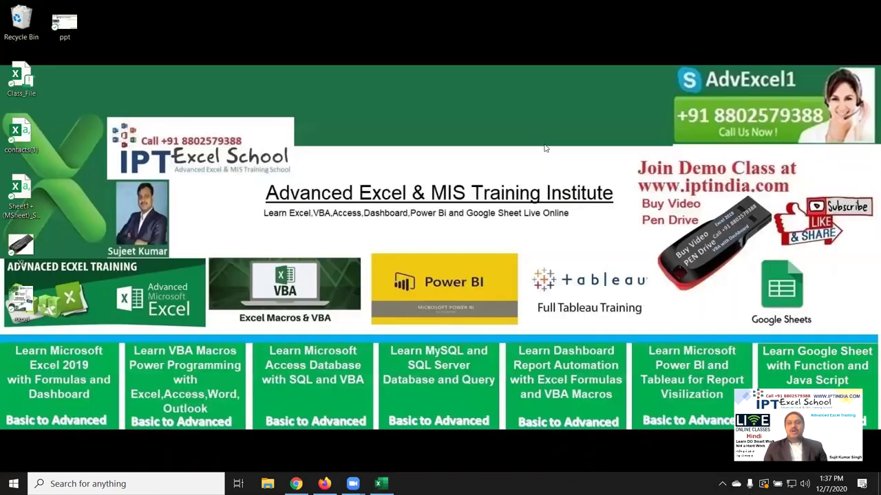